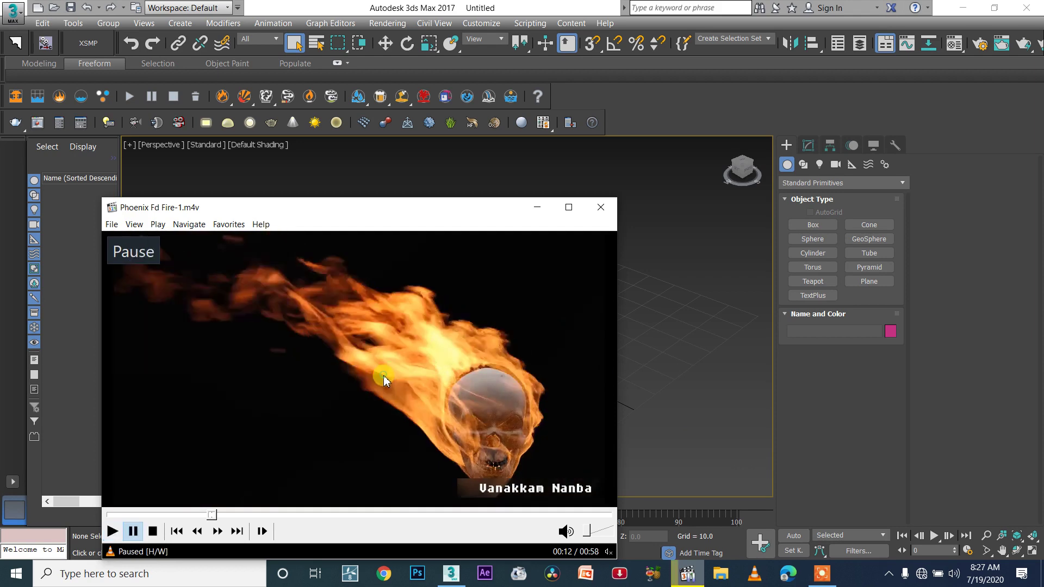
# - Close the fire reference video and return to the empty 3ds Max scene
pyautogui.click(600, 208)
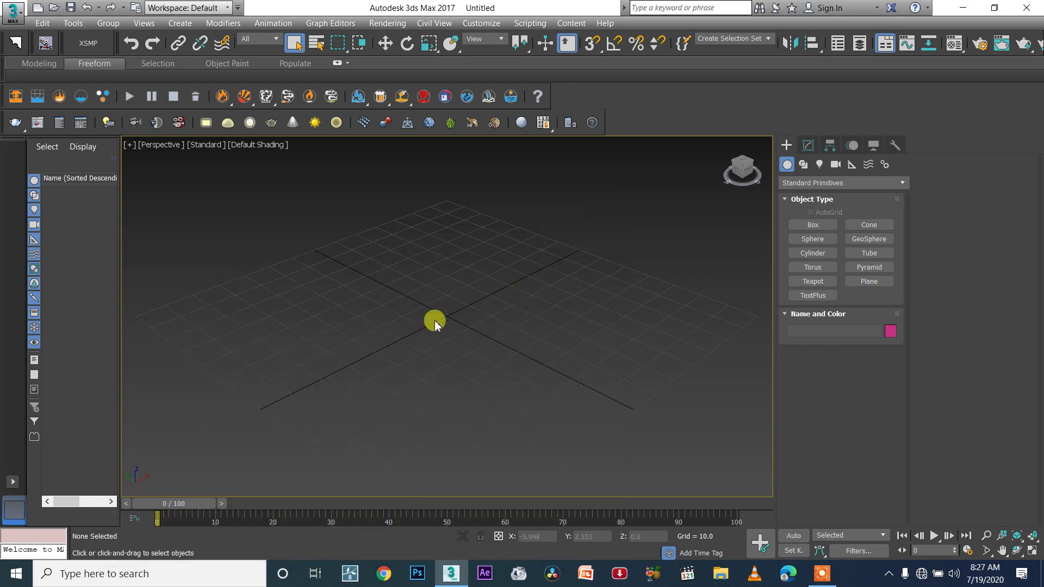
pyautogui.scroll(2, 448, 316)
pyautogui.scroll(-3, 449, 326)
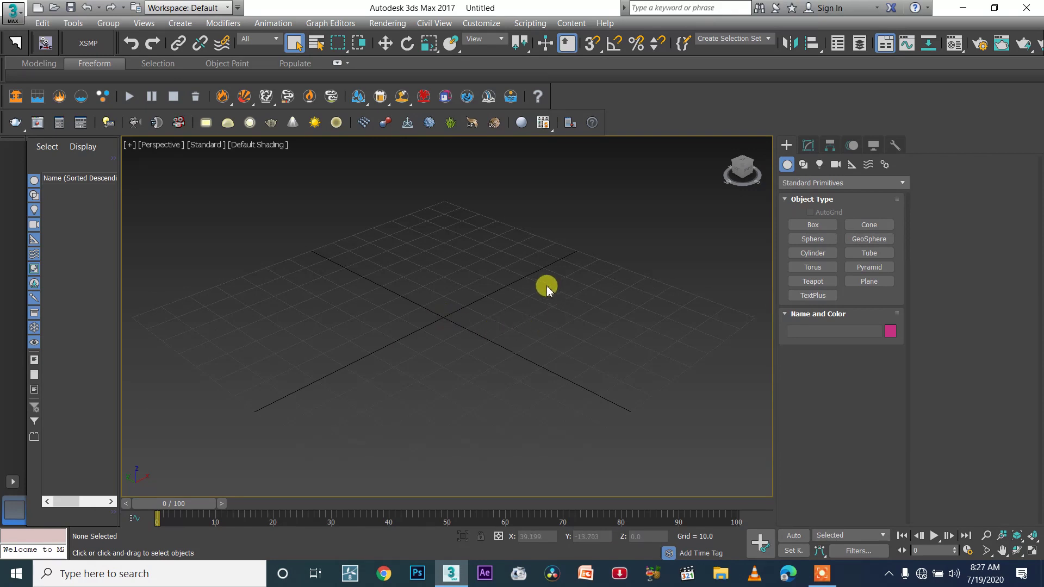
pyautogui.scroll(2, 423, 304)
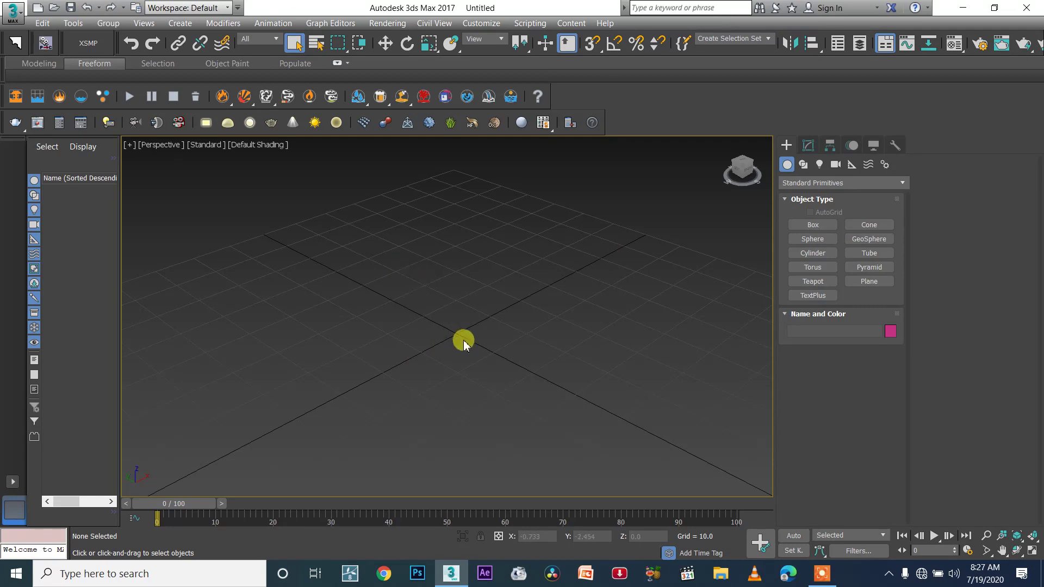
pyautogui.scroll(-2, 440, 341)
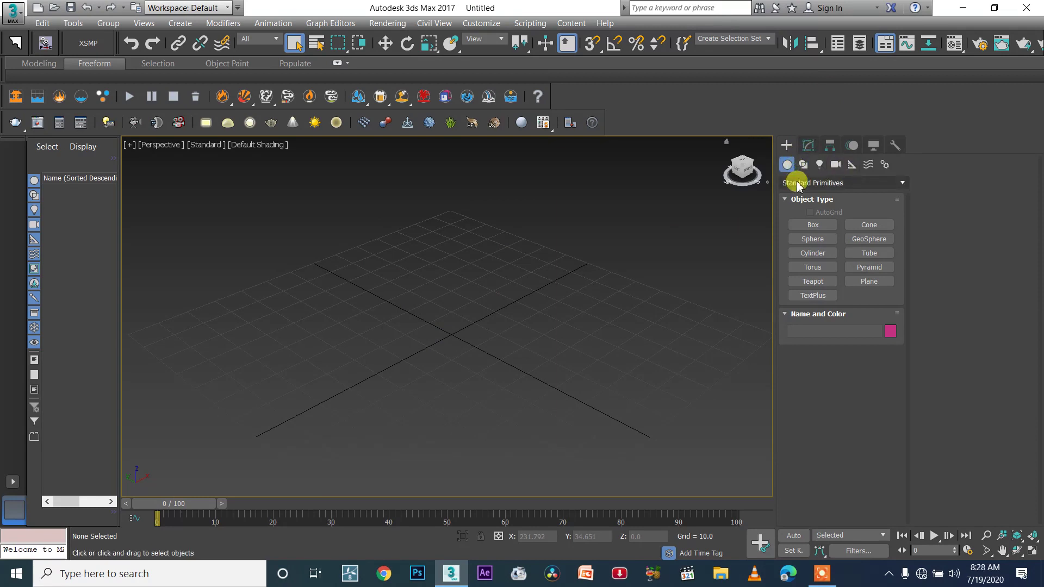
# - Create a rectangular PF Source emitter about 35.5 long and 36.5 wide near the centre of the perspective grid
pyautogui.click(852, 166)
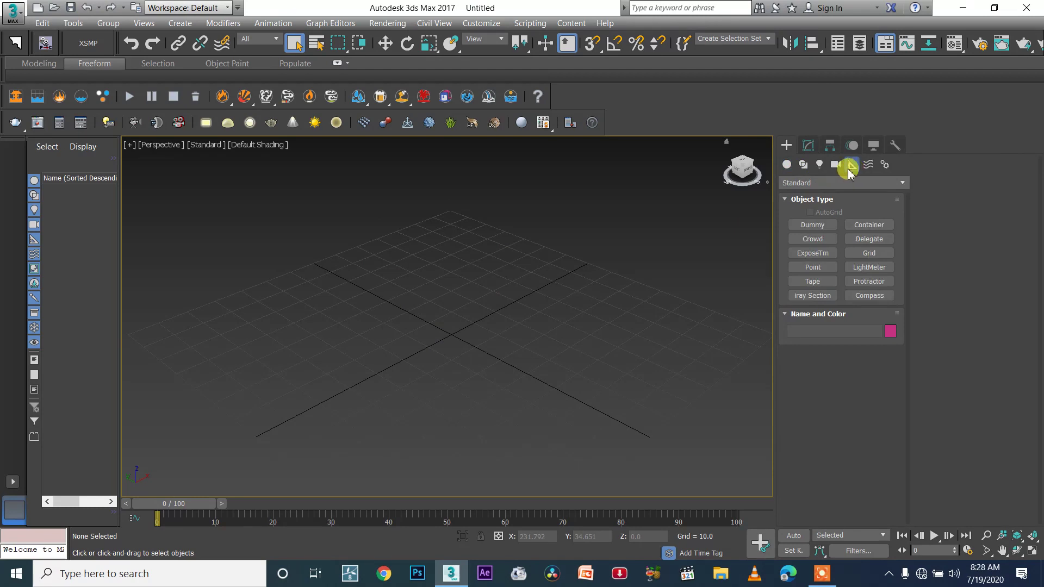
pyautogui.click(788, 165)
pyautogui.click(795, 182)
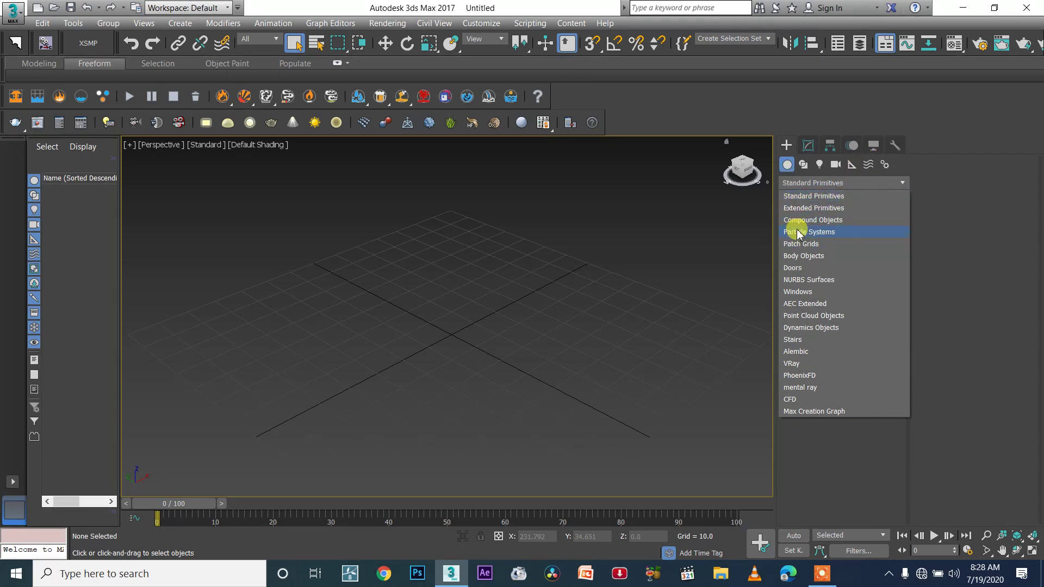
pyautogui.click(844, 238)
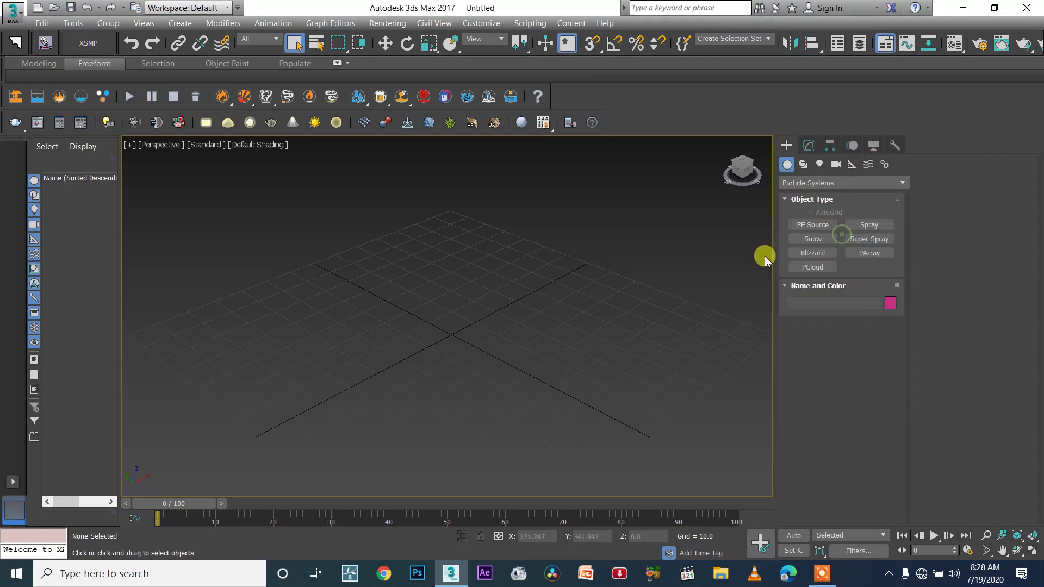
pyautogui.click(813, 224)
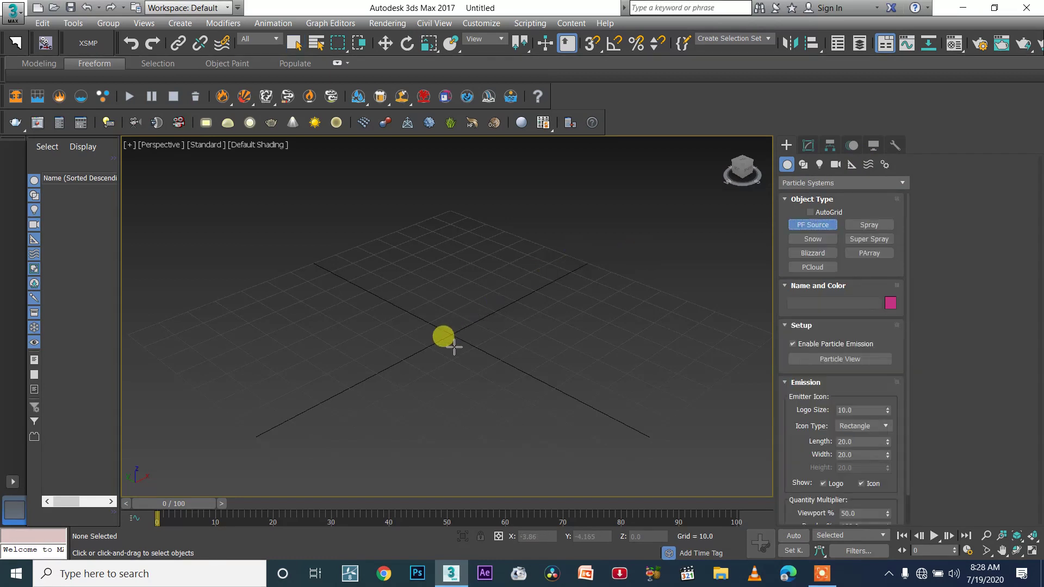
pyautogui.moveTo(450, 328)
pyautogui.mouseDown()
pyautogui.moveTo(489, 356)
pyautogui.moveTo(471, 410)
pyautogui.moveTo(450, 430)
pyautogui.moveTo(491, 364)
pyautogui.moveTo(457, 320)
pyautogui.mouseUp()
pyautogui.press('w')
pyautogui.scroll(4, 461, 328)
pyautogui.scroll(-5, 461, 328)
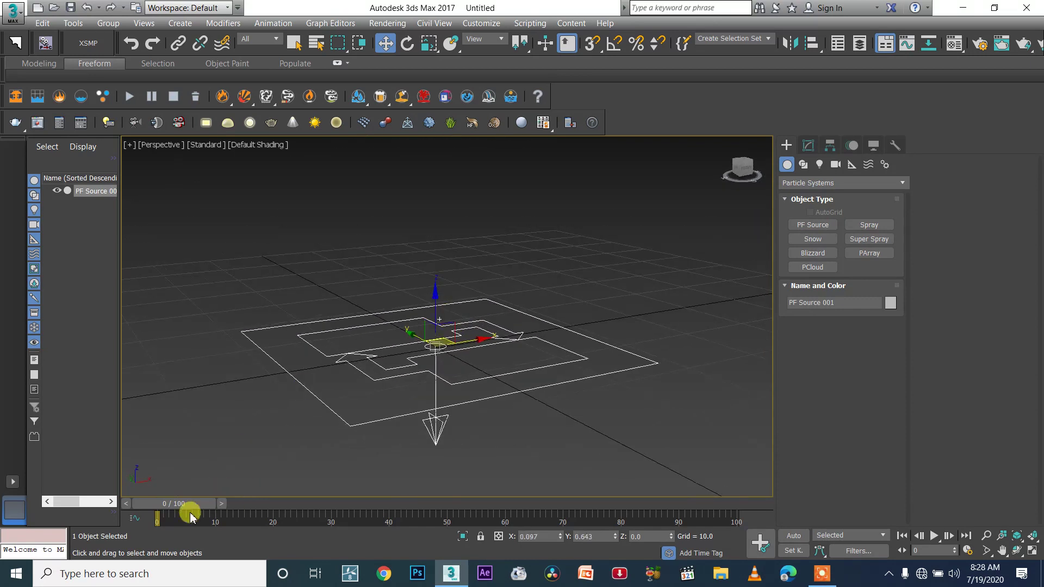
# - Preview the emitter's falling particles over the first 12 frames and return to frame 0
pyautogui.moveTo(194, 501); pyautogui.dragTo(222, 501)
pyautogui.moveTo(442, 350); pyautogui.dragTo(434, 213, button='middle')
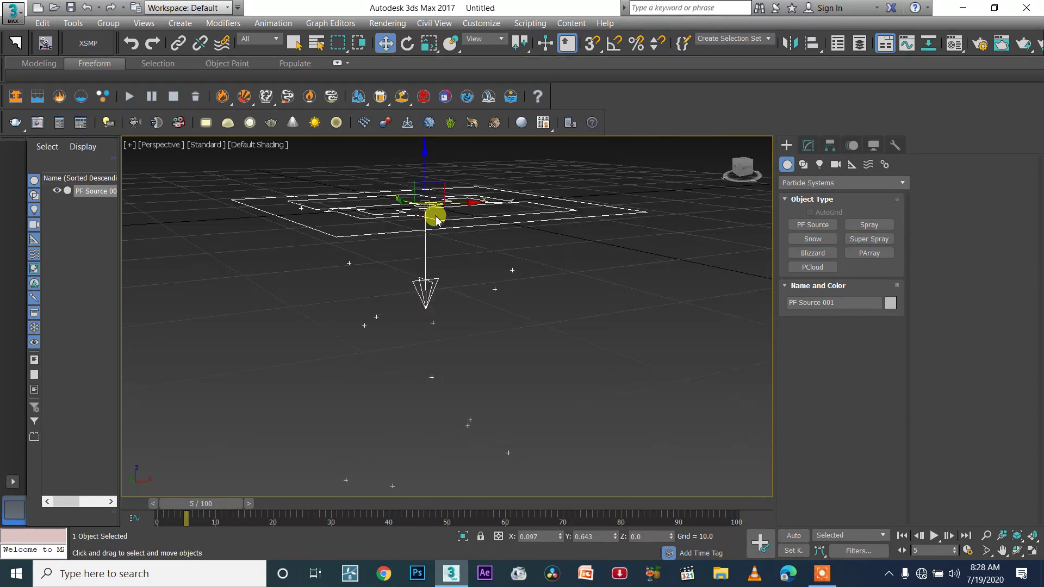
pyautogui.scroll(-3, 434, 213)
pyautogui.moveTo(208, 507); pyautogui.dragTo(248, 506)
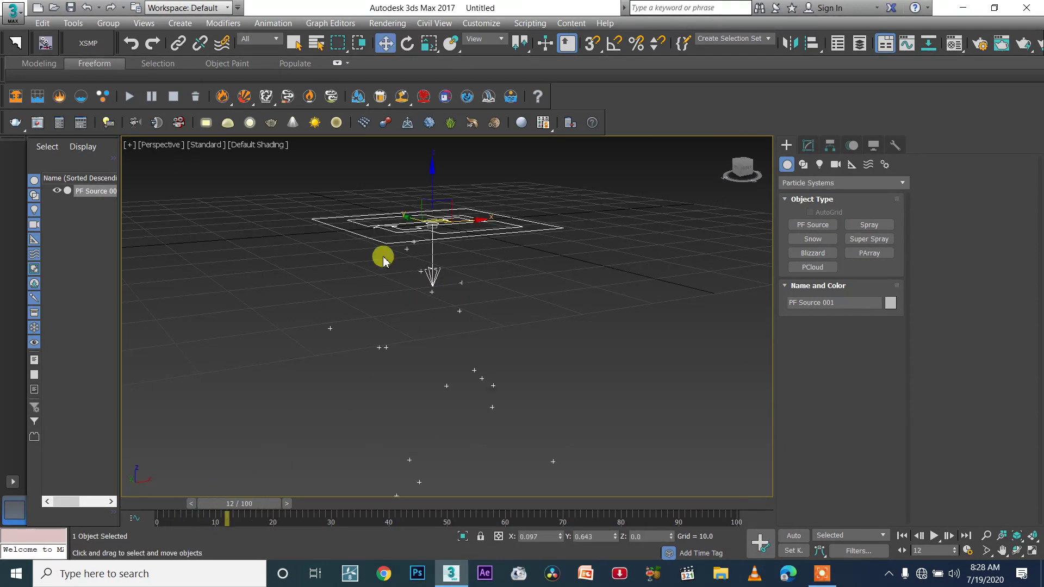
pyautogui.keyDown('alt'); pyautogui.moveTo(470, 238); pyautogui.dragTo(482, 280, button='middle'); pyautogui.keyUp('alt')
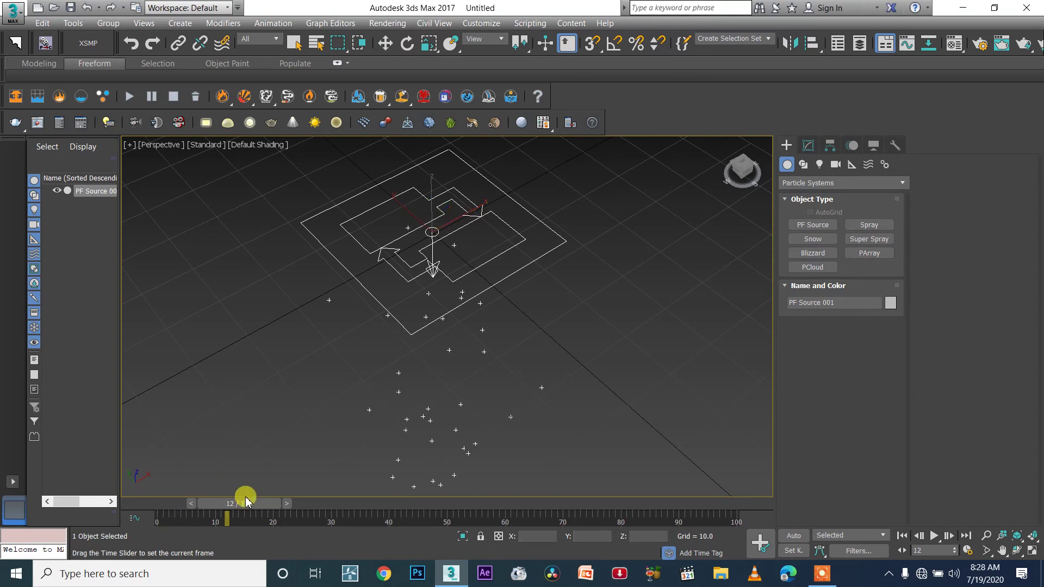
pyautogui.moveTo(244, 501); pyautogui.dragTo(93, 480)
pyautogui.moveTo(586, 240); pyautogui.dragTo(586, 242, button='middle')
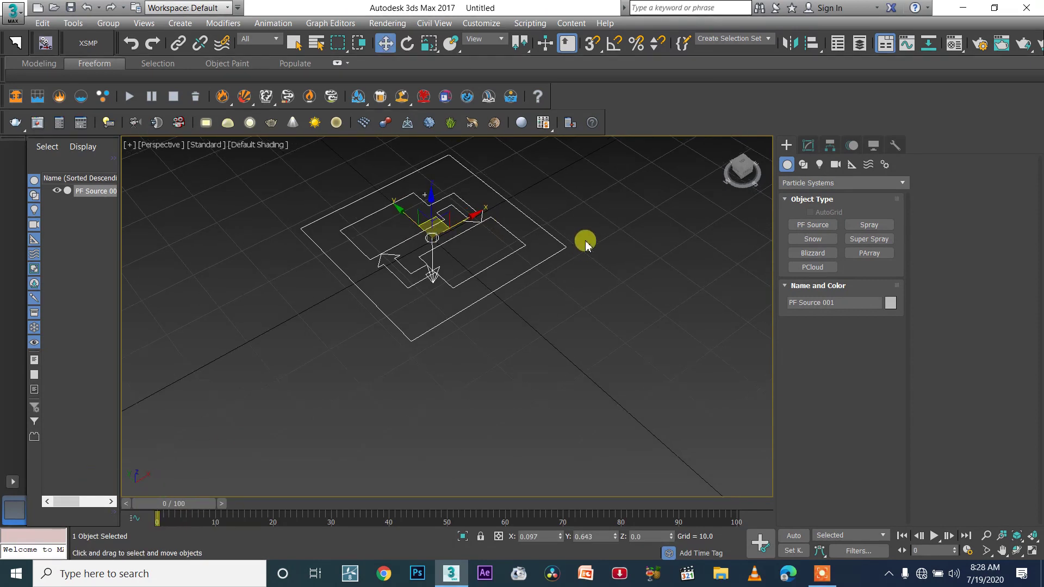
# - Change the PF Source emitter's icon type to Circle and preview its emission up to about frame 31
pyautogui.click(807, 145)
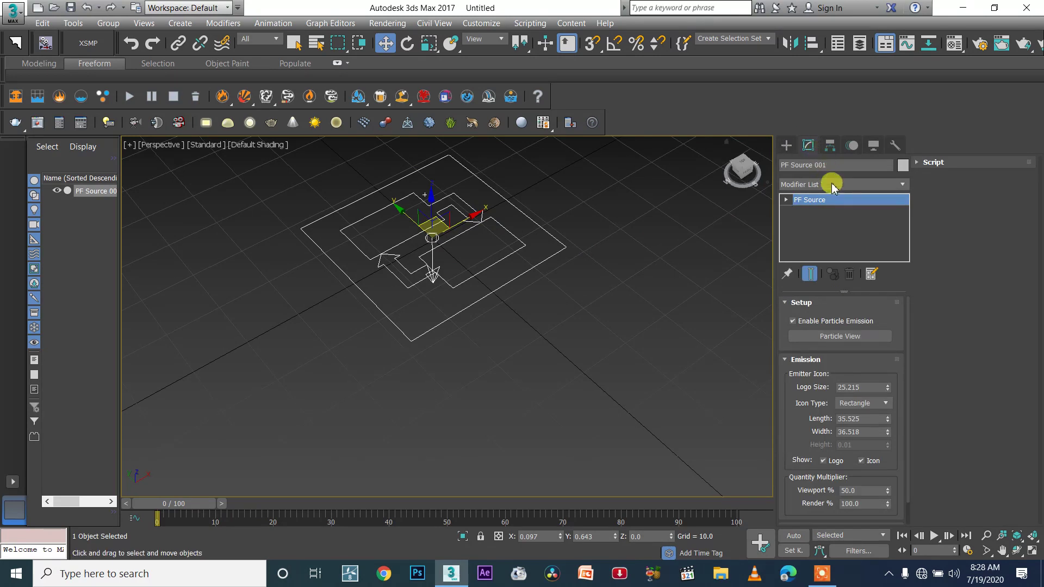
pyautogui.click(855, 404)
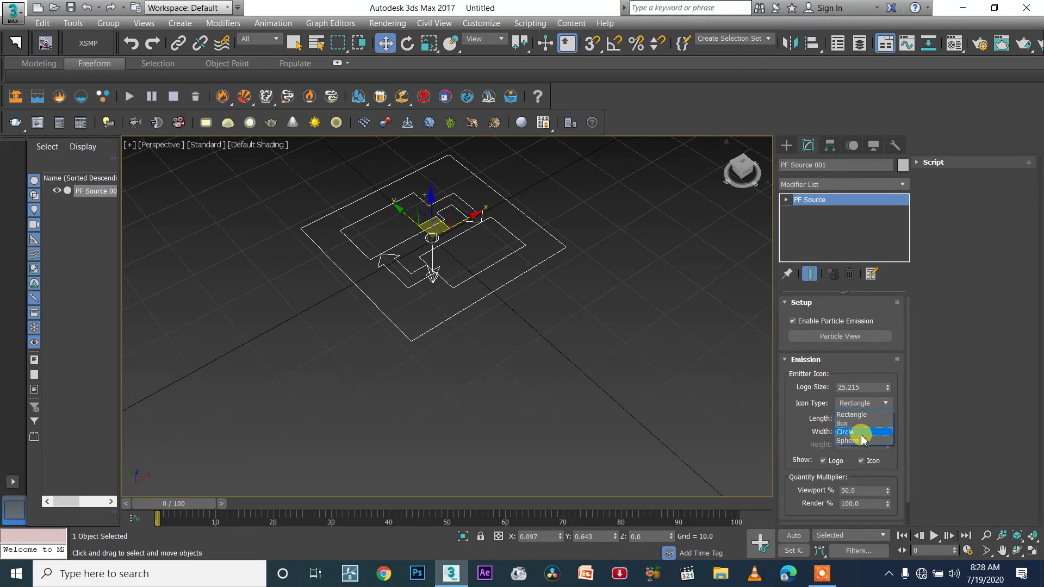
pyautogui.click(859, 427)
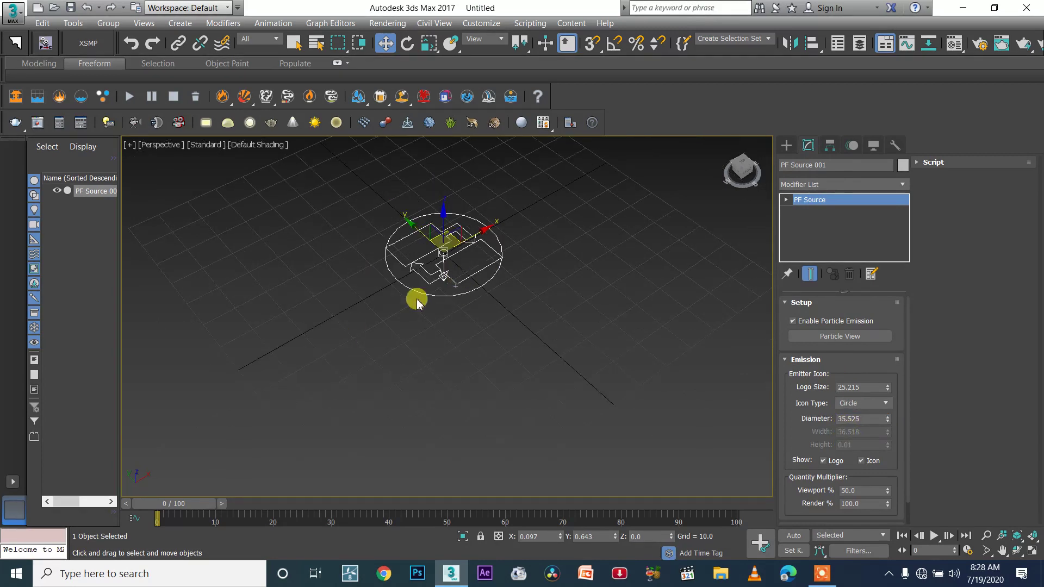
pyautogui.moveTo(177, 506); pyautogui.dragTo(333, 458)
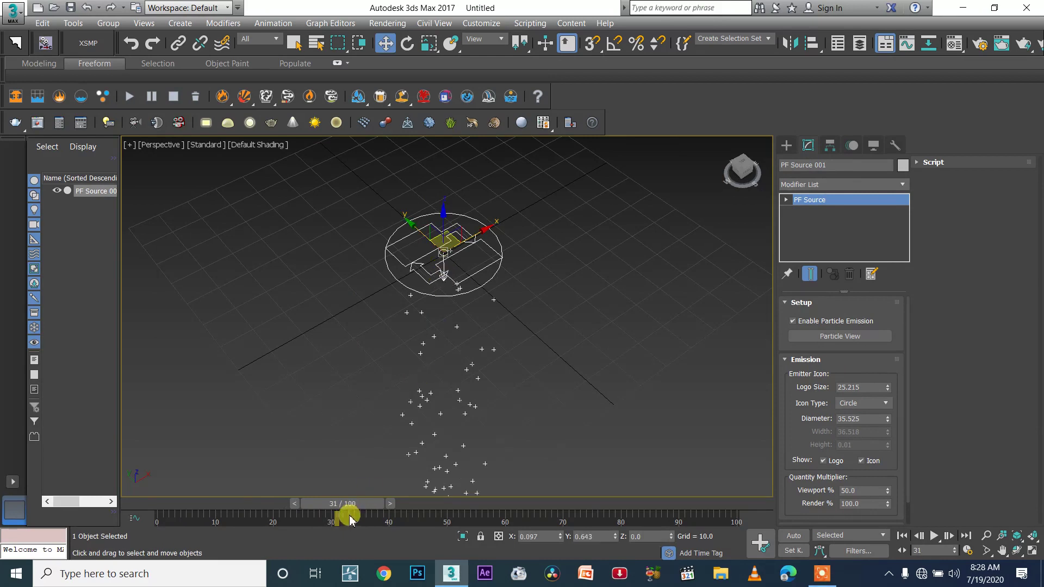
pyautogui.moveTo(357, 501); pyautogui.dragTo(88, 453)
pyautogui.press('w')
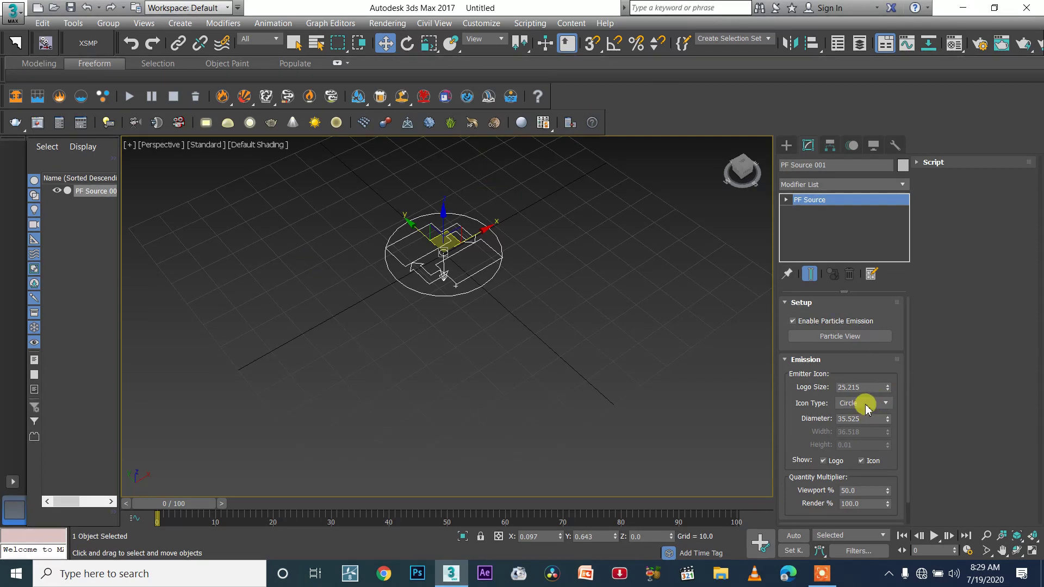
# - Open Particle View clear of the emitter and display the settings of the Birth operator in the first event
pyautogui.click(877, 338)
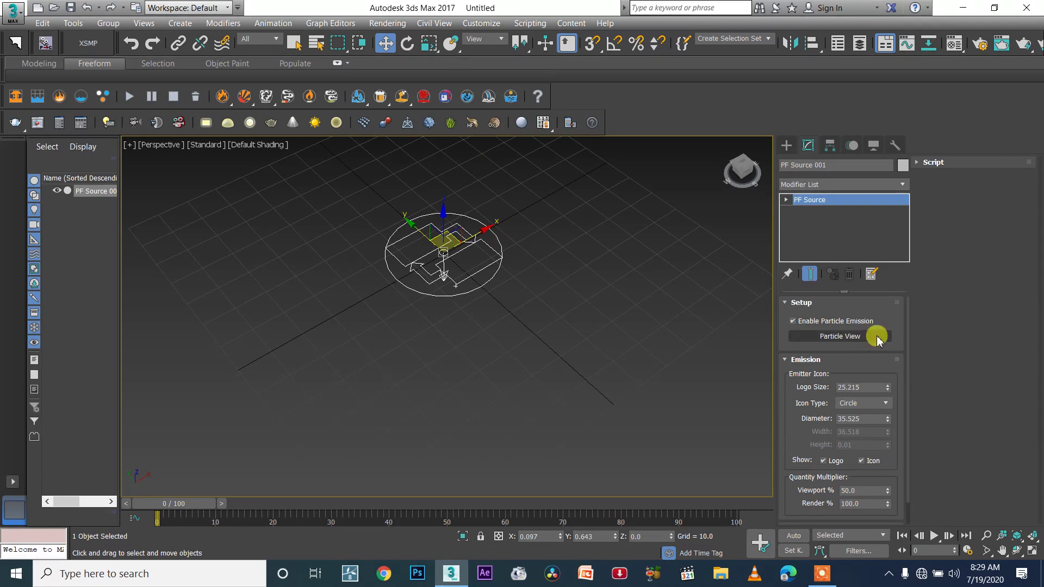
pyautogui.click(836, 339)
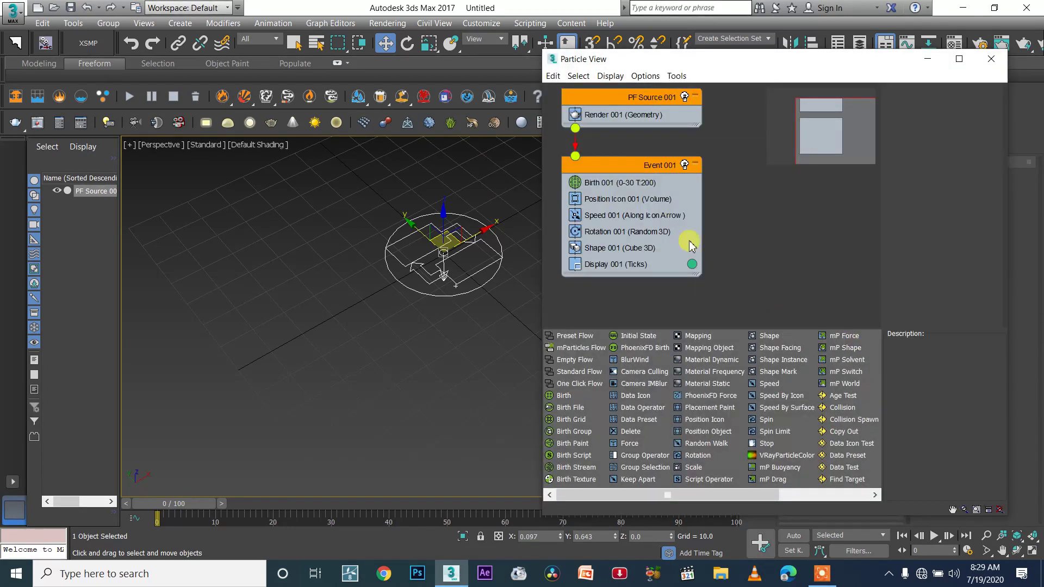
pyautogui.moveTo(775, 73); pyautogui.dragTo(424, 103)
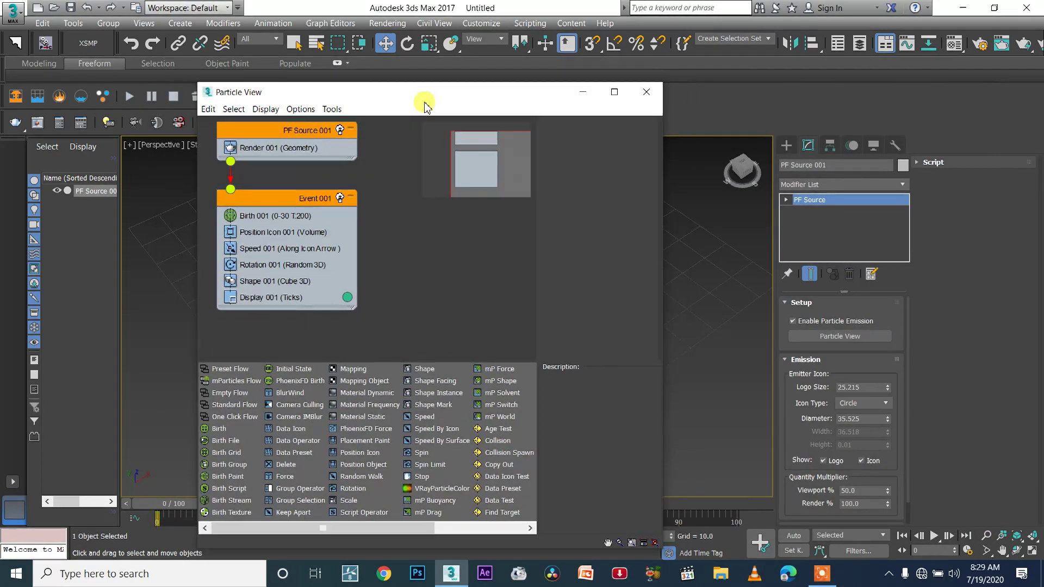
pyautogui.click(292, 217)
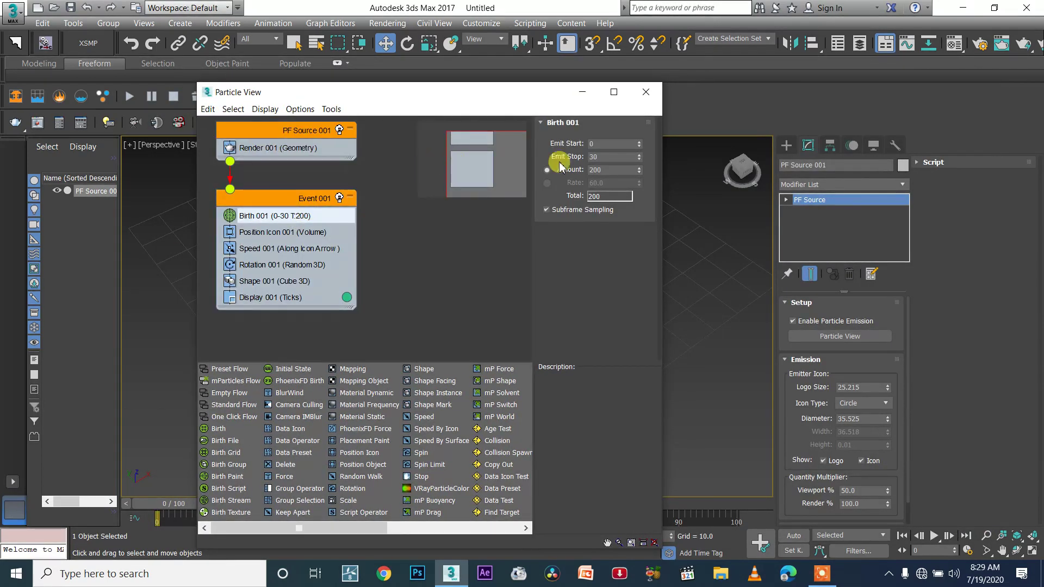
pyautogui.moveTo(410, 96); pyautogui.dragTo(777, 88)
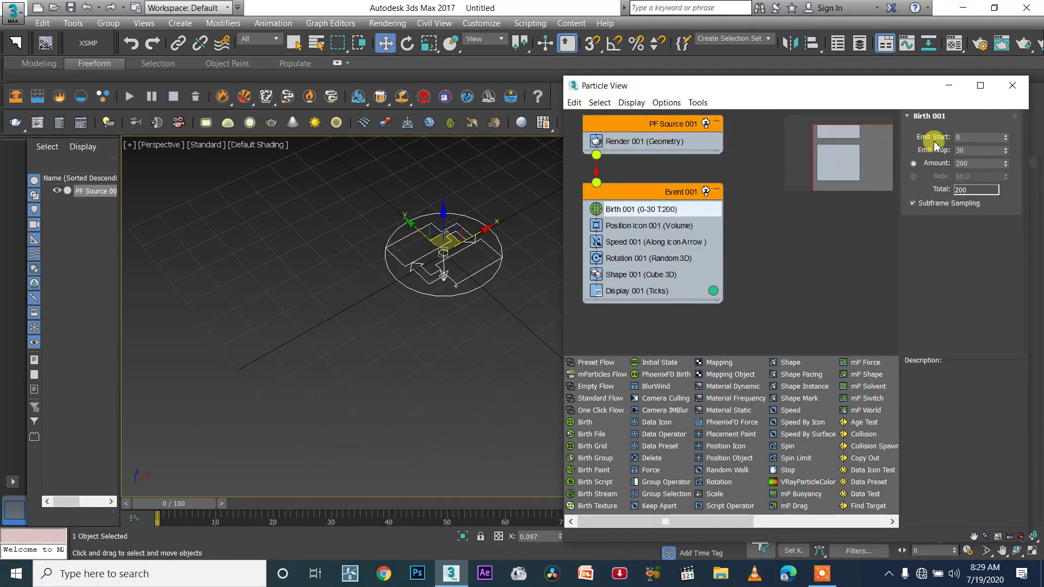
# - Set the Birth operator's Emit Stop to 2 and its particle Amount to 1500
pyautogui.click(963, 146)
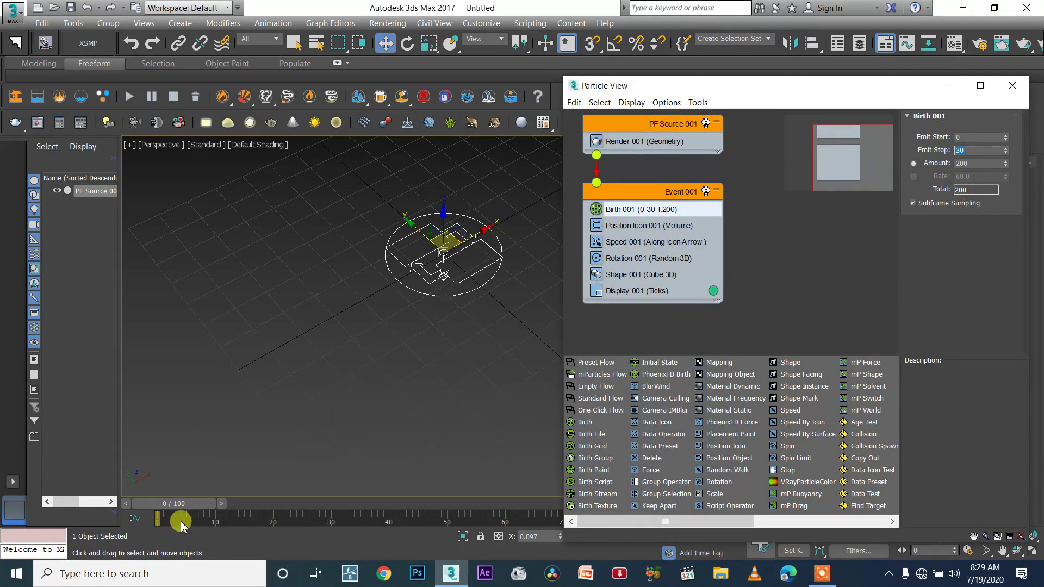
pyautogui.moveTo(181, 508); pyautogui.dragTo(165, 450)
pyautogui.press('w')
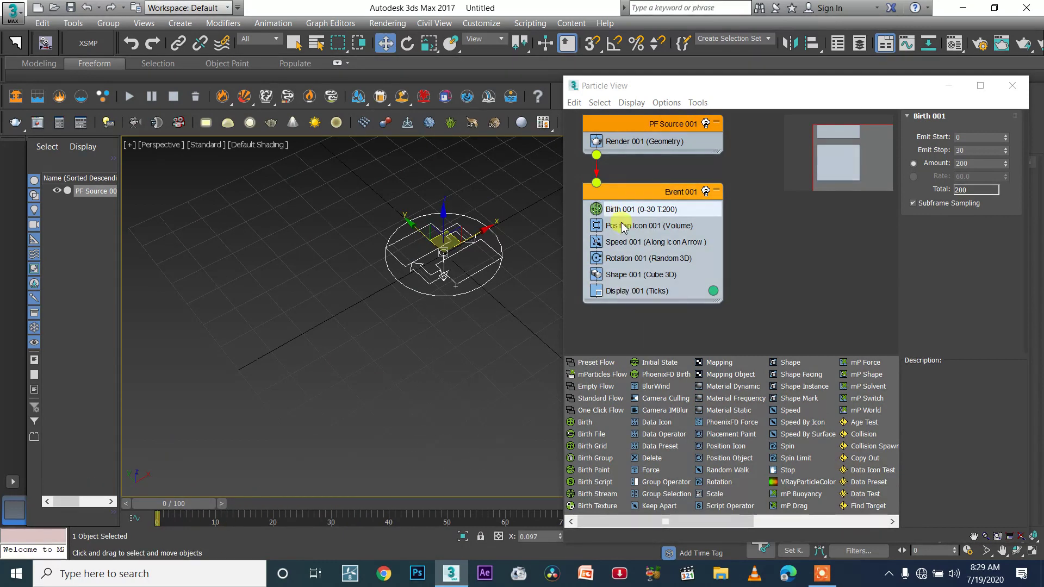
pyautogui.moveTo(810, 95); pyautogui.dragTo(769, 96)
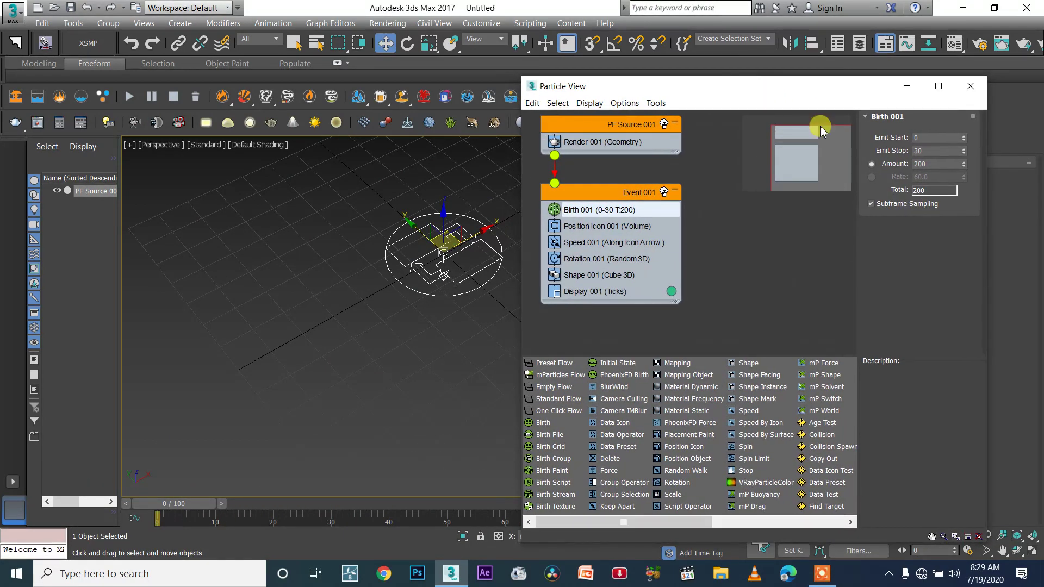
pyautogui.doubleClick(931, 137)
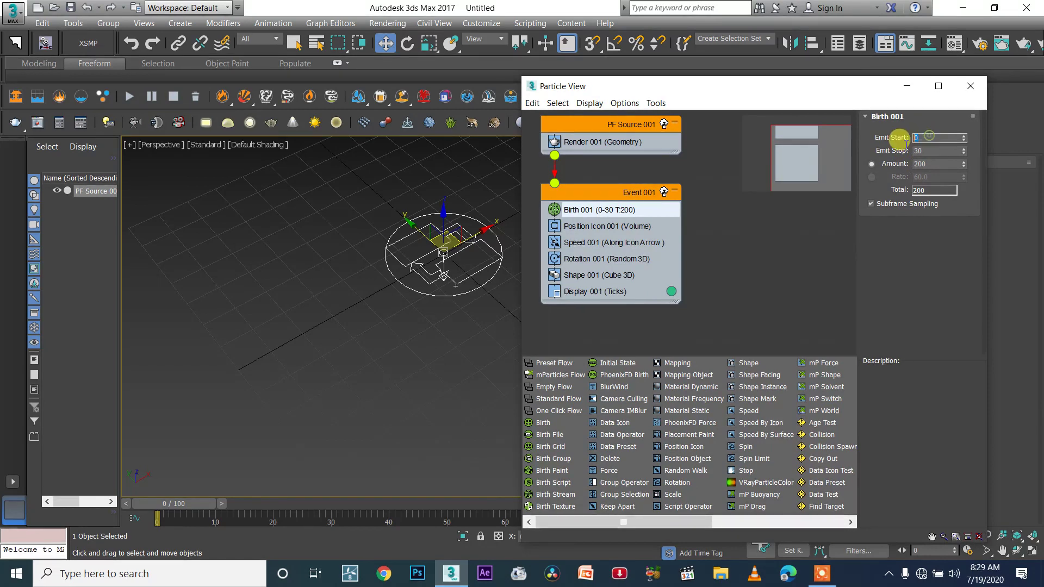
pyautogui.doubleClick(934, 150)
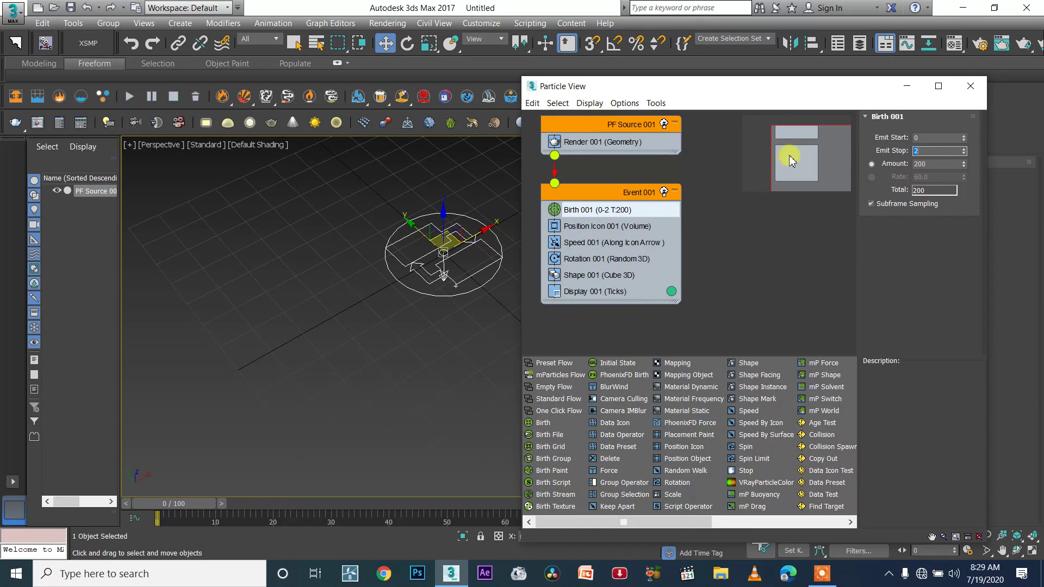
pyautogui.doubleClick(935, 165)
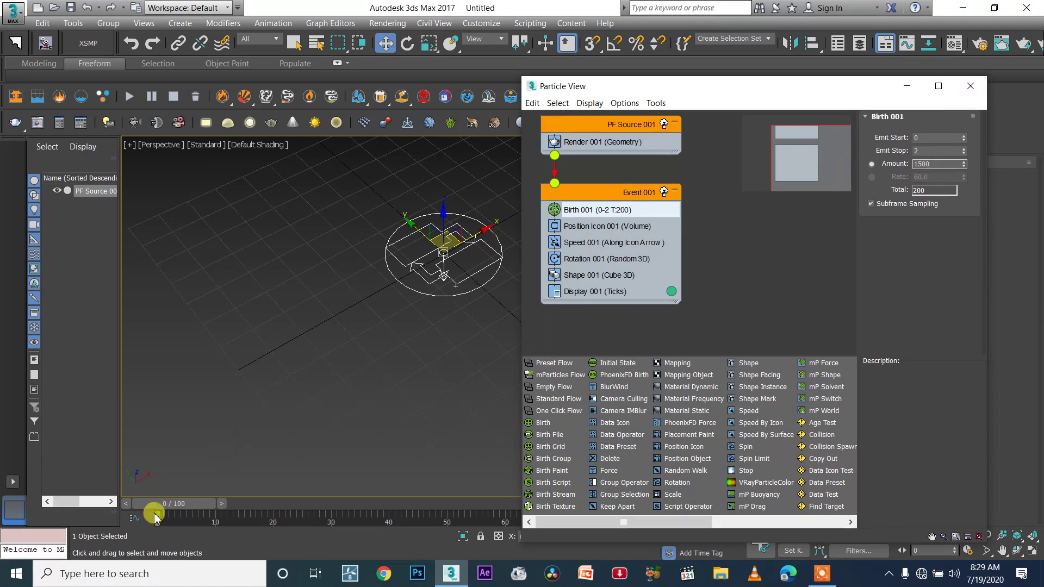
# - Examine the particle burst at frames 2 and 10, and return the timeline to frame 0
pyautogui.moveTo(177, 509); pyautogui.dragTo(192, 505)
pyautogui.press('w')
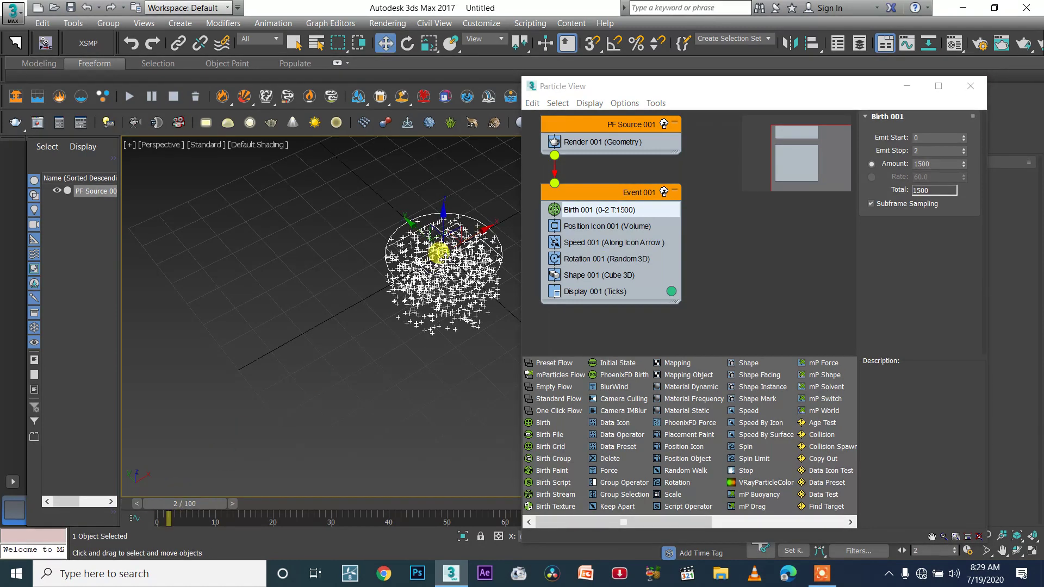
pyautogui.scroll(6, 346, 338)
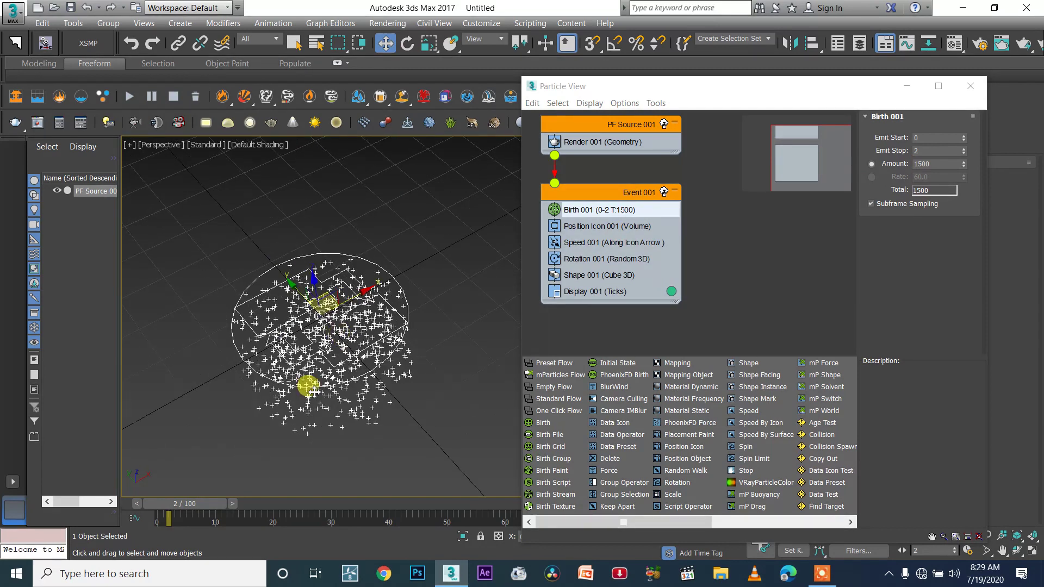
pyautogui.moveTo(187, 501); pyautogui.dragTo(231, 483)
pyautogui.moveTo(400, 330); pyautogui.dragTo(423, 198, button='middle')
pyautogui.scroll(-3, 373, 392)
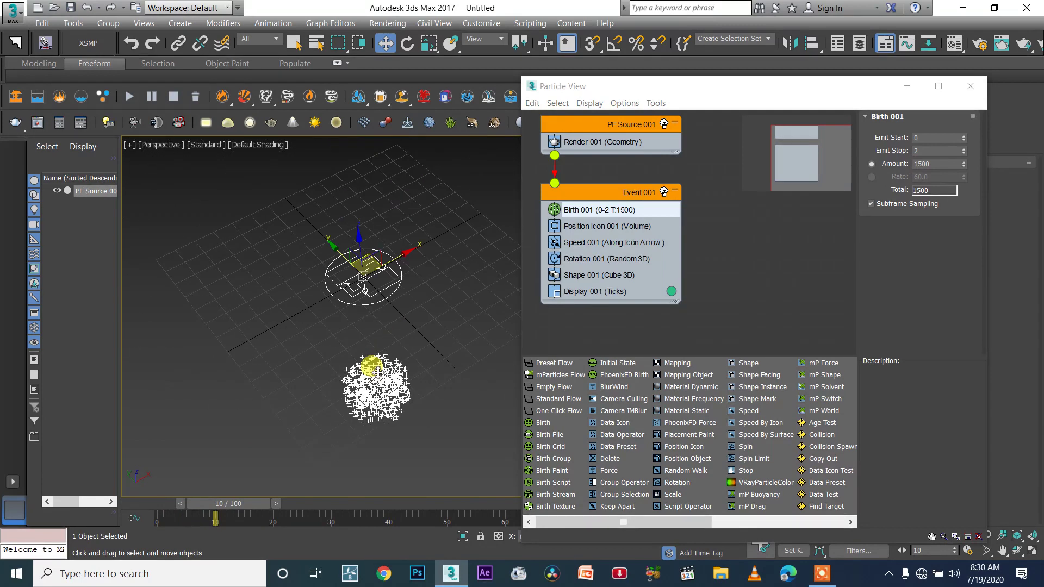
pyautogui.scroll(2, 379, 409)
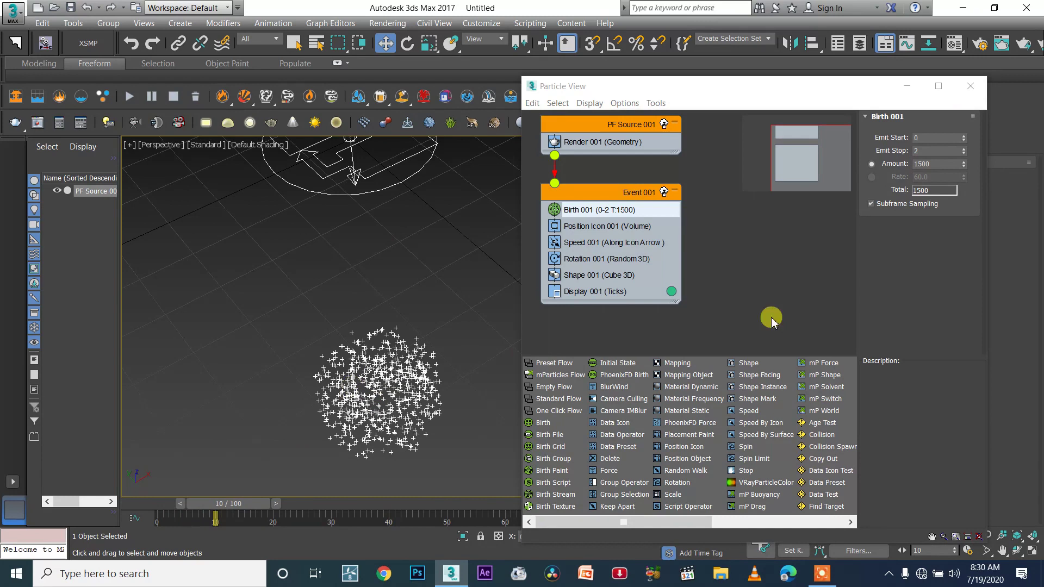
pyautogui.scroll(-2, 328, 341)
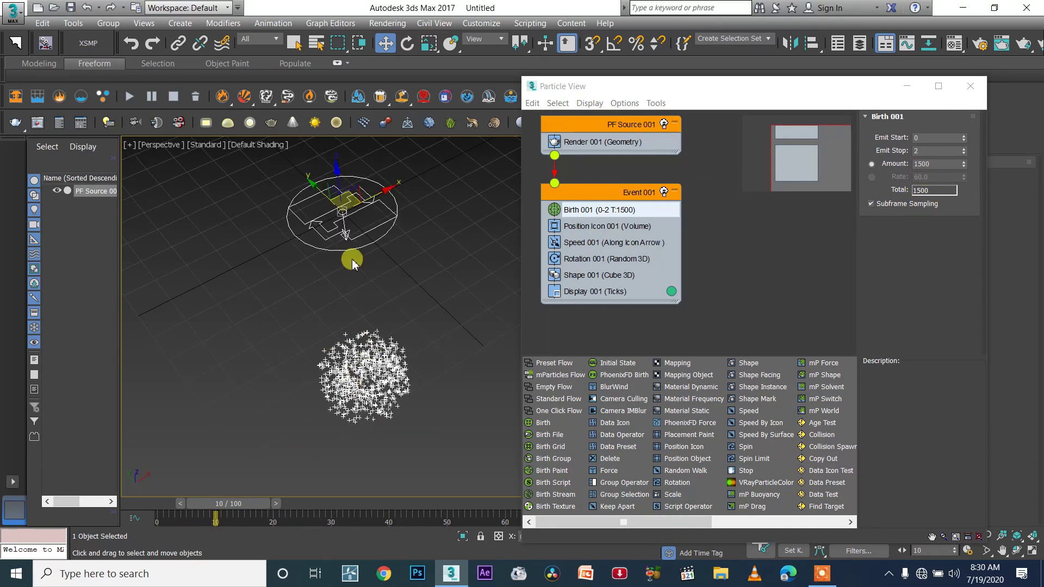
pyautogui.moveTo(234, 508); pyautogui.dragTo(136, 446)
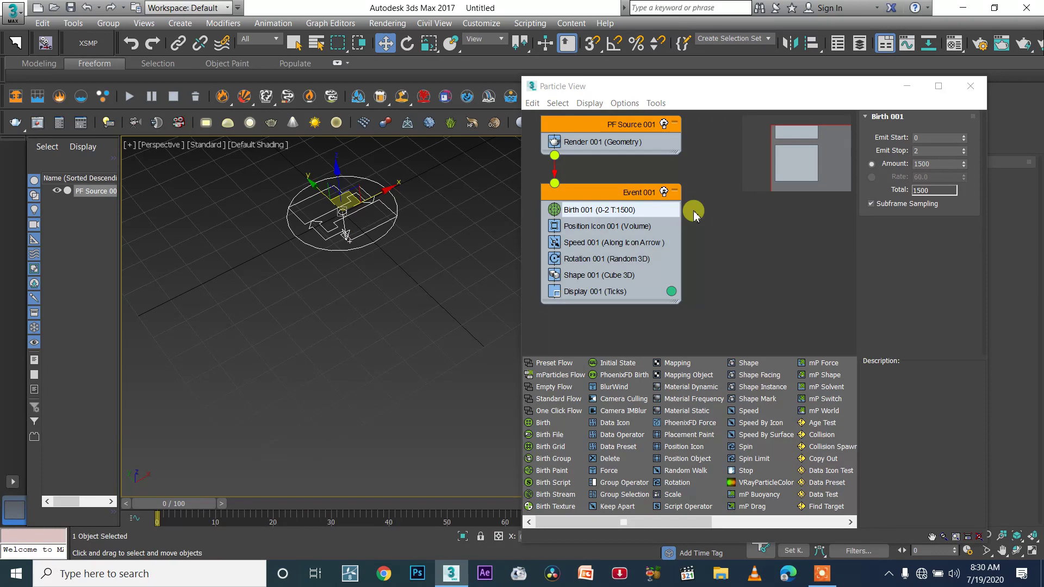
# - Set the speed of the Speed operator in the first event to 100
pyautogui.click(581, 228)
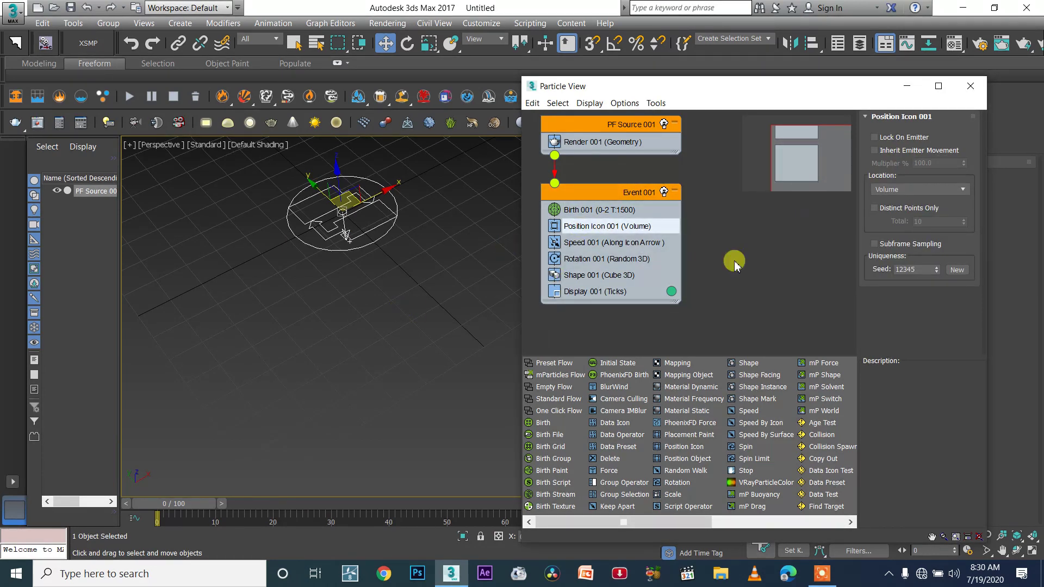
pyautogui.click(581, 245)
pyautogui.click(937, 134)
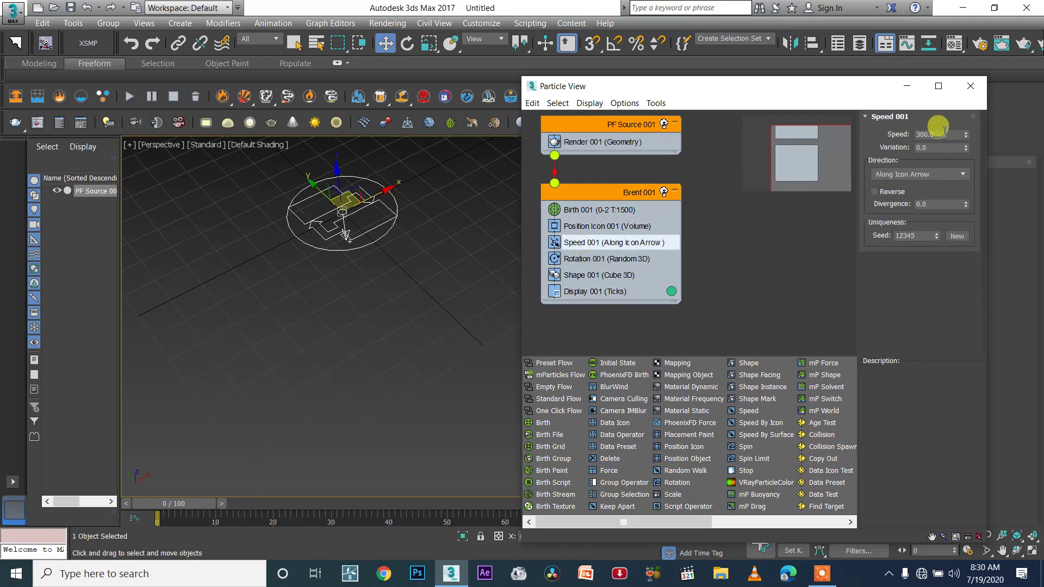
pyautogui.moveTo(935, 132); pyautogui.dragTo(892, 132)
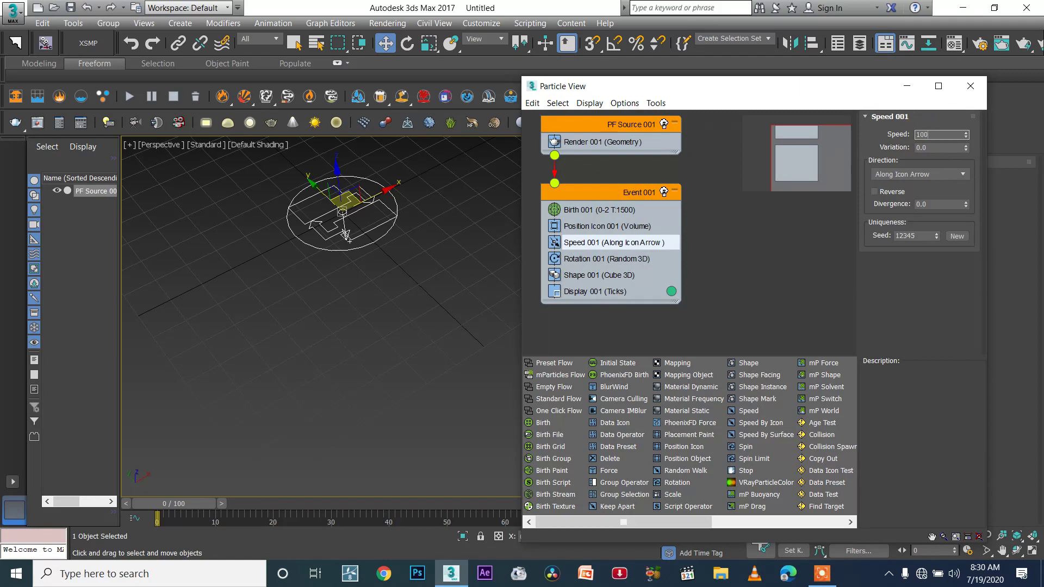
# - Close Particle View and set the system unit scale to 1 unit = 1.0 Meters
pyautogui.click(970, 86)
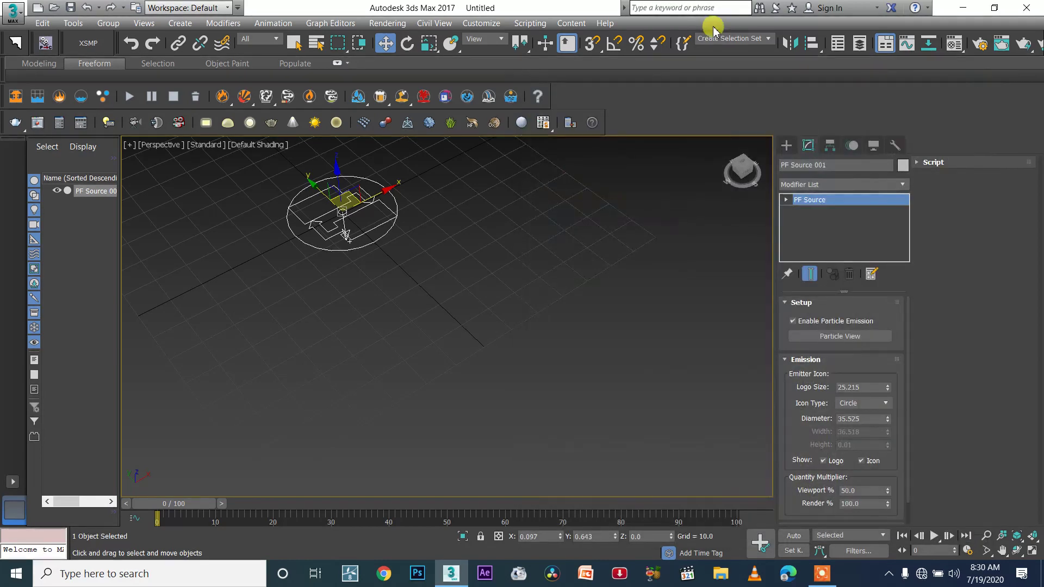
pyautogui.click(484, 24)
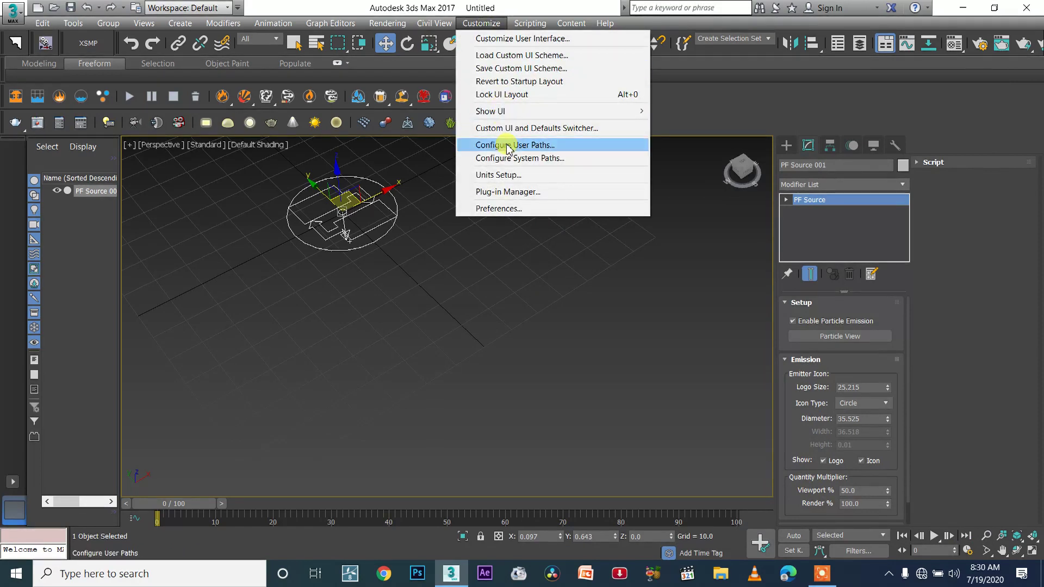
pyautogui.click(506, 175)
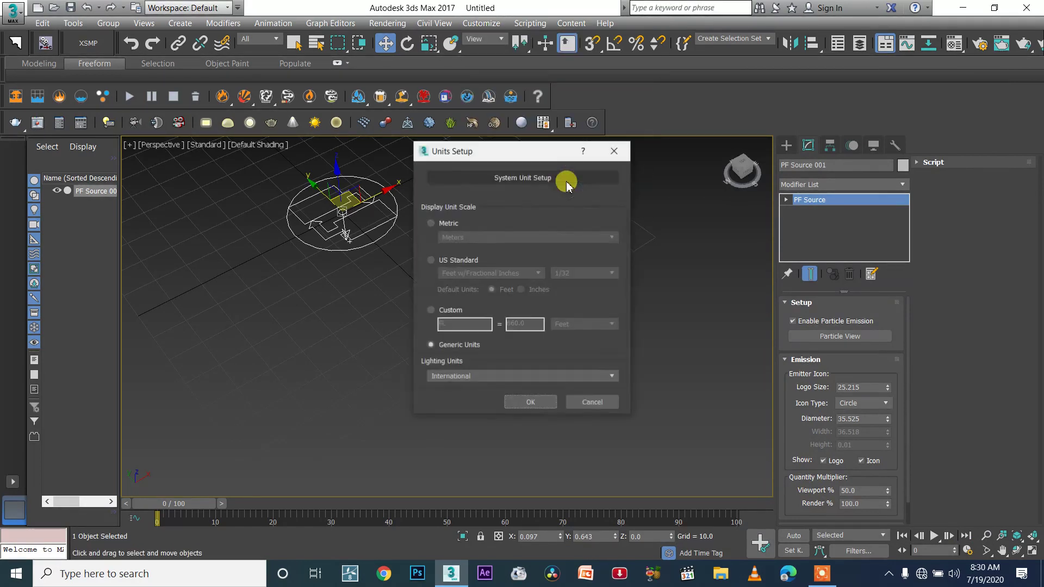
pyautogui.click(535, 176)
pyautogui.click(571, 241)
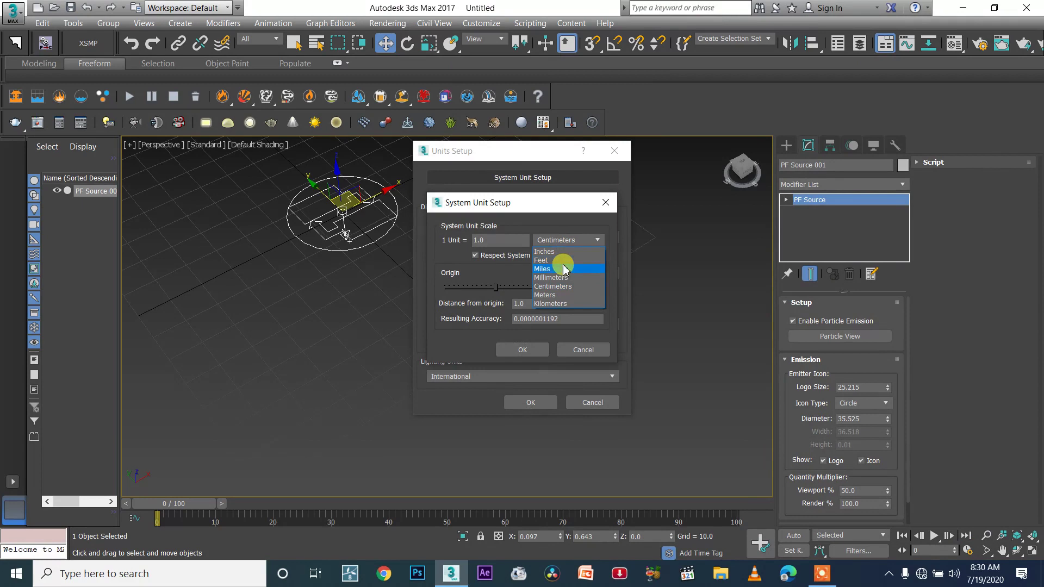
pyautogui.click(565, 279)
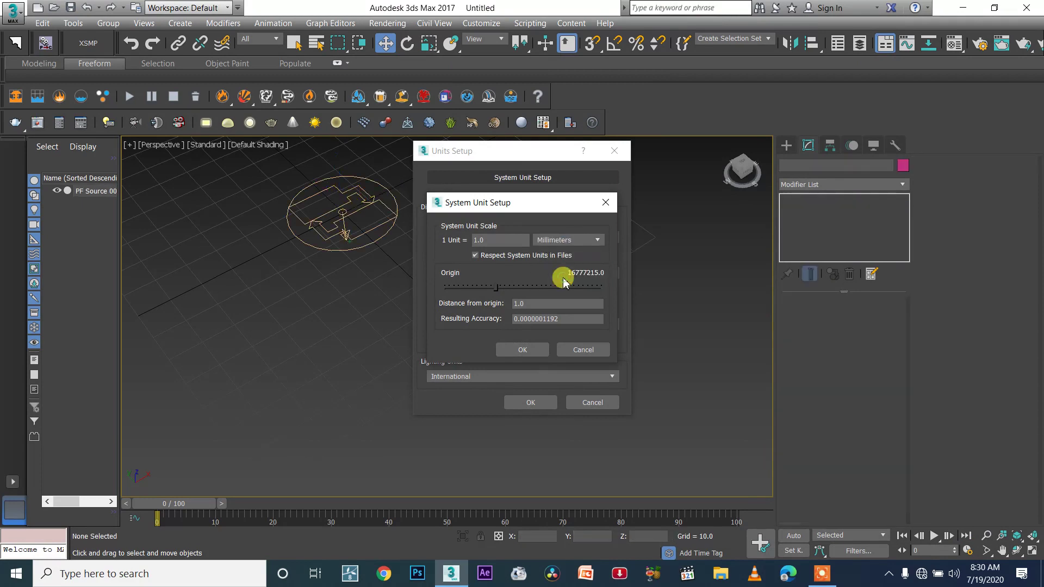
pyautogui.click(572, 245)
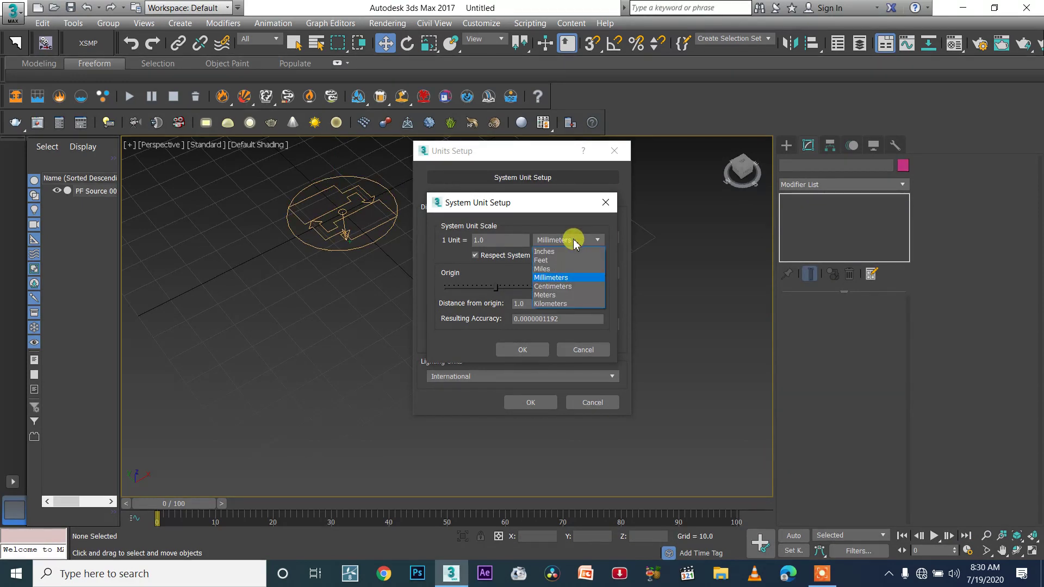
pyautogui.click(552, 295)
pyautogui.click(523, 350)
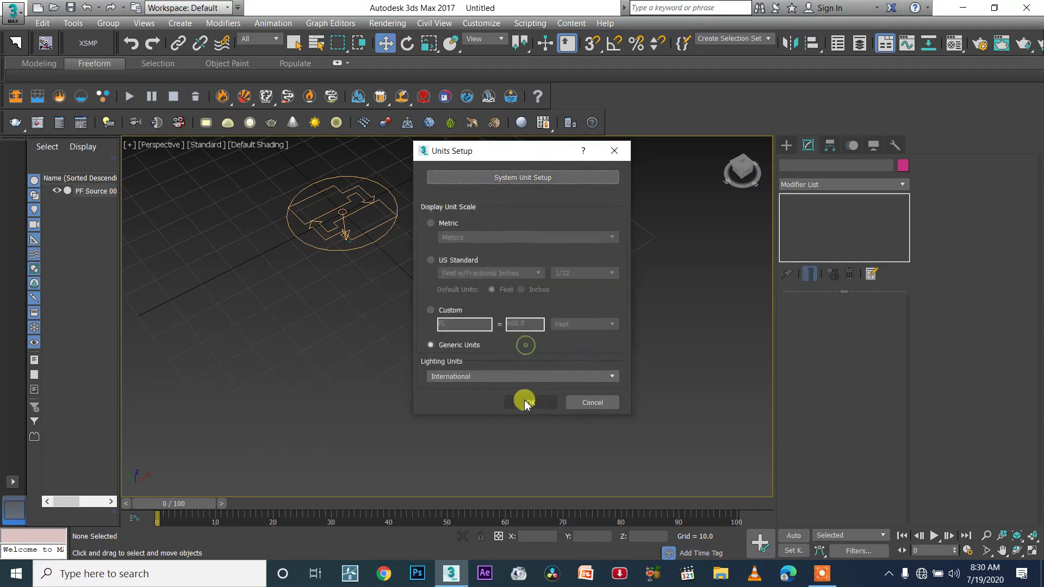
pyautogui.click(526, 403)
# - Reopen Particle View for the PF Source emitter and enter 100 again as the Speed operator's speed
pyautogui.click(387, 212)
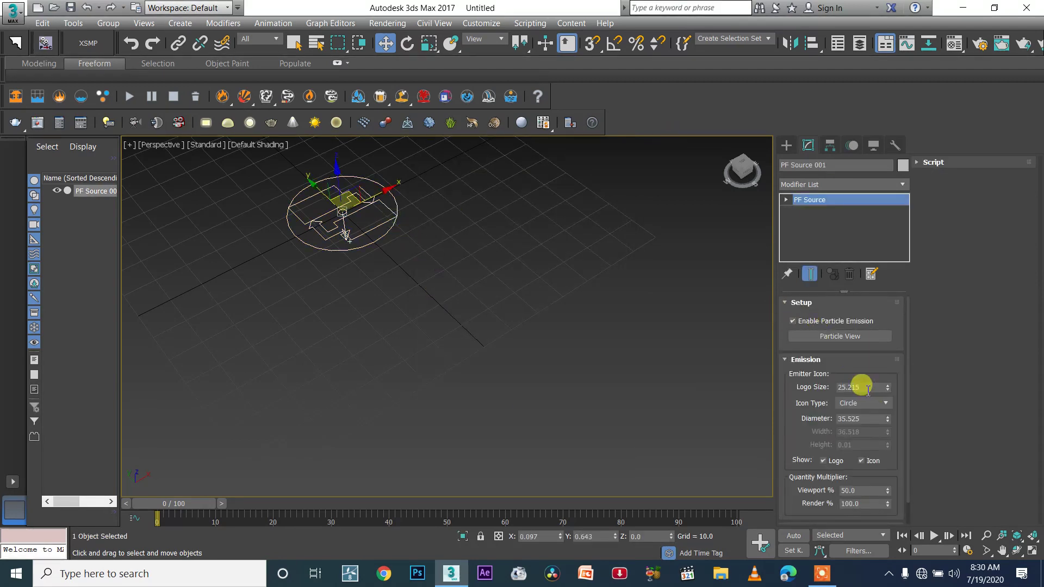
pyautogui.click(845, 336)
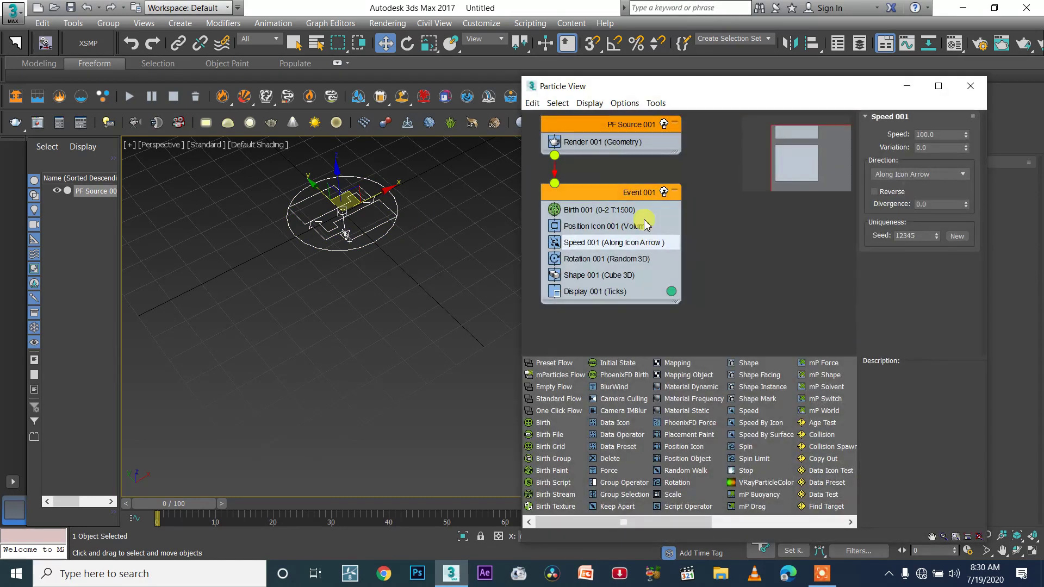
pyautogui.click(623, 227)
pyautogui.click(626, 213)
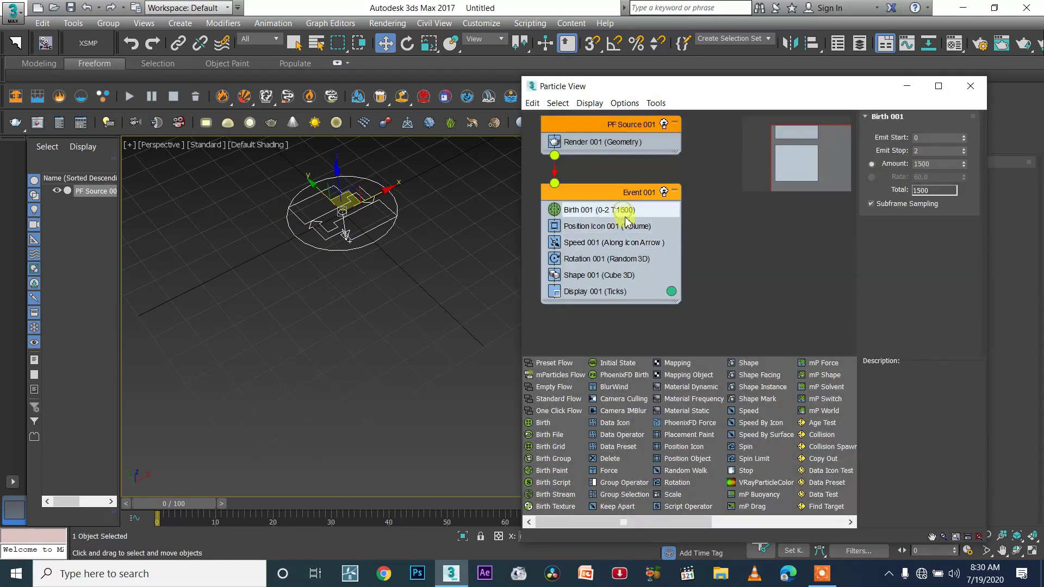
pyautogui.click(638, 242)
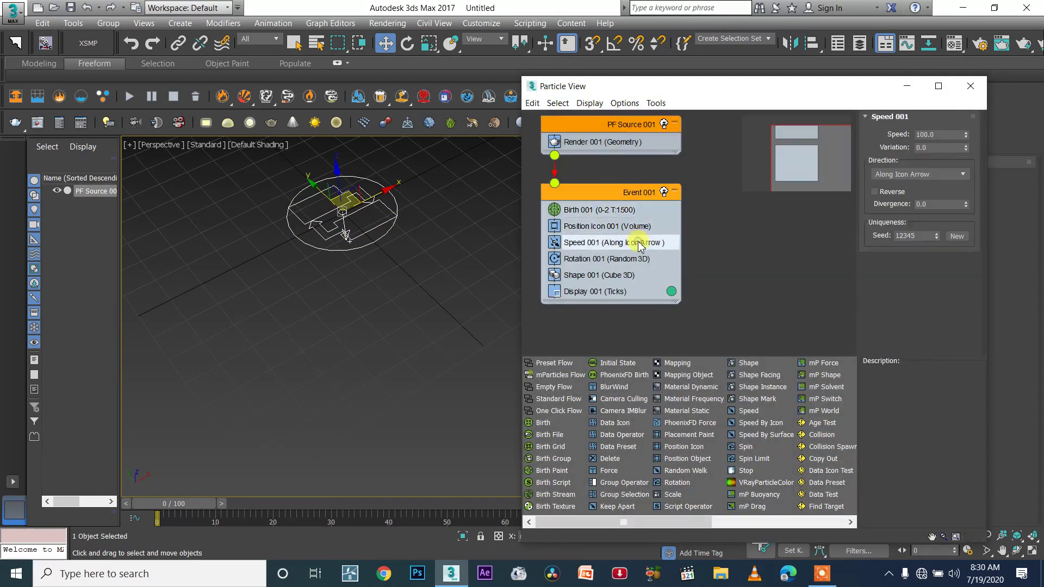
pyautogui.doubleClick(948, 136)
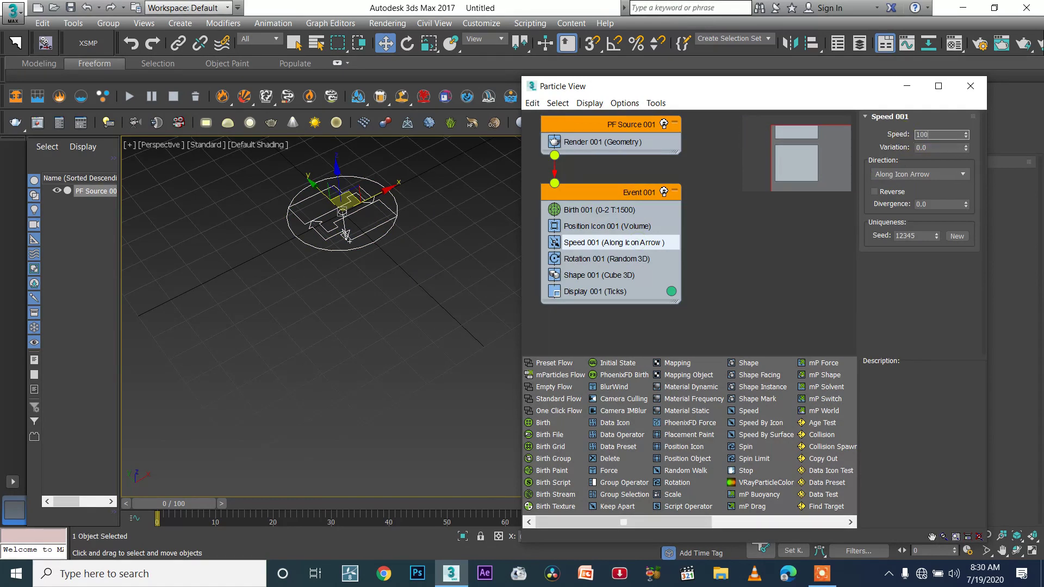
# - Delete the Rotation and Shape operators from the first event
pyautogui.click(630, 260)
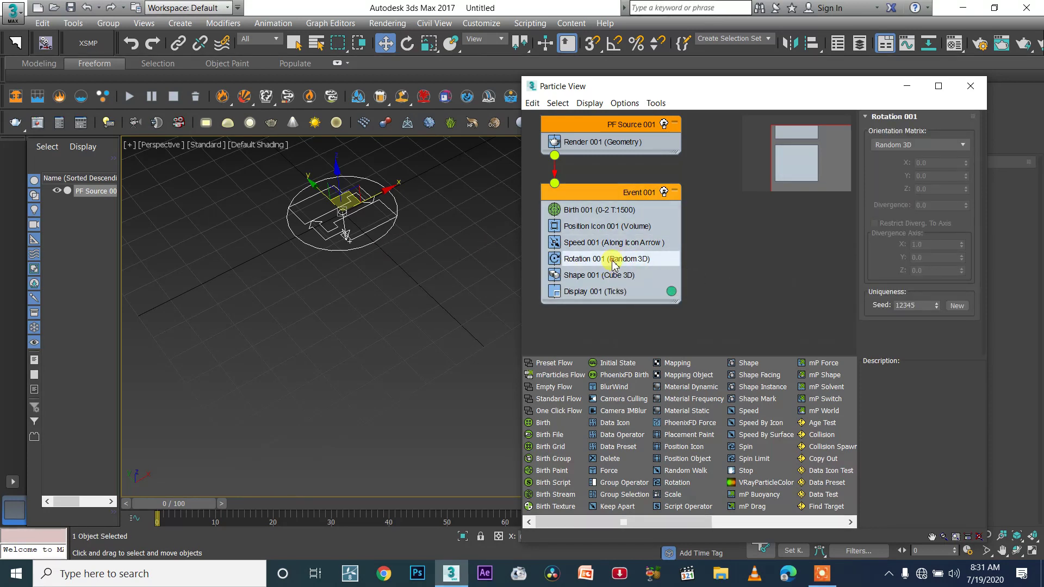
pyautogui.rightClick(614, 262)
pyautogui.click(633, 400)
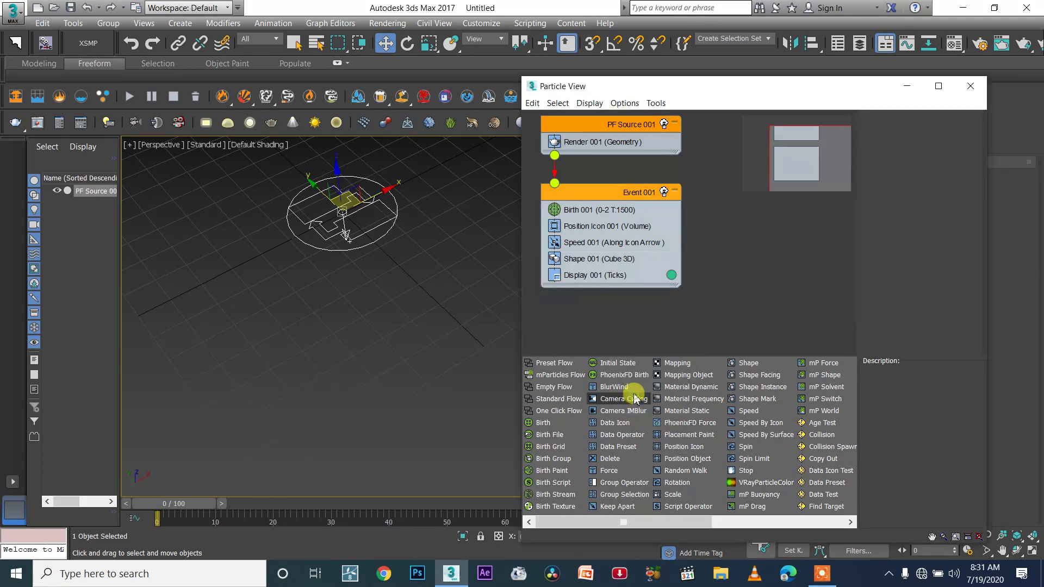
pyautogui.rightClick(609, 263)
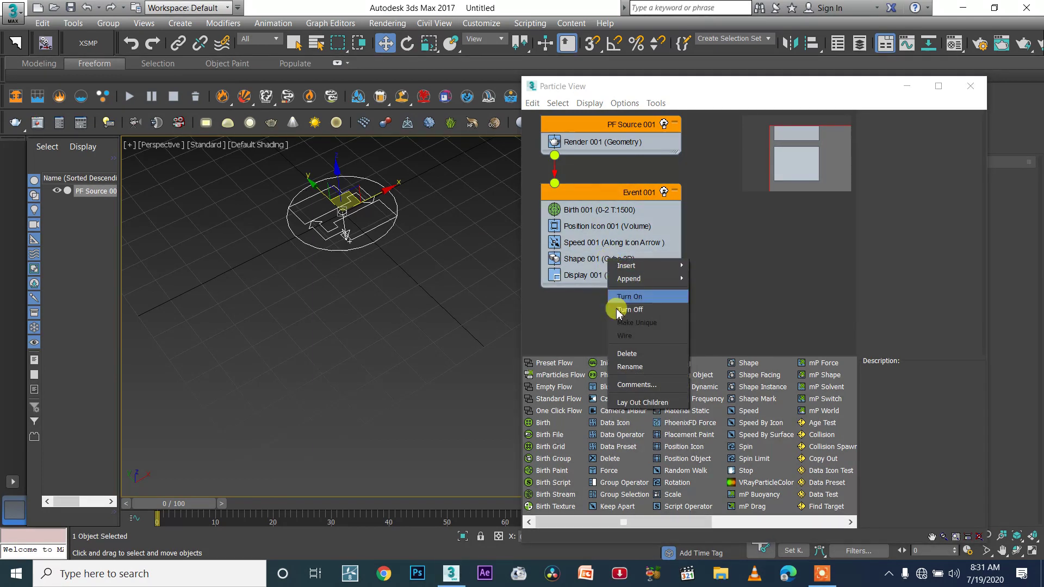
pyautogui.click(589, 263)
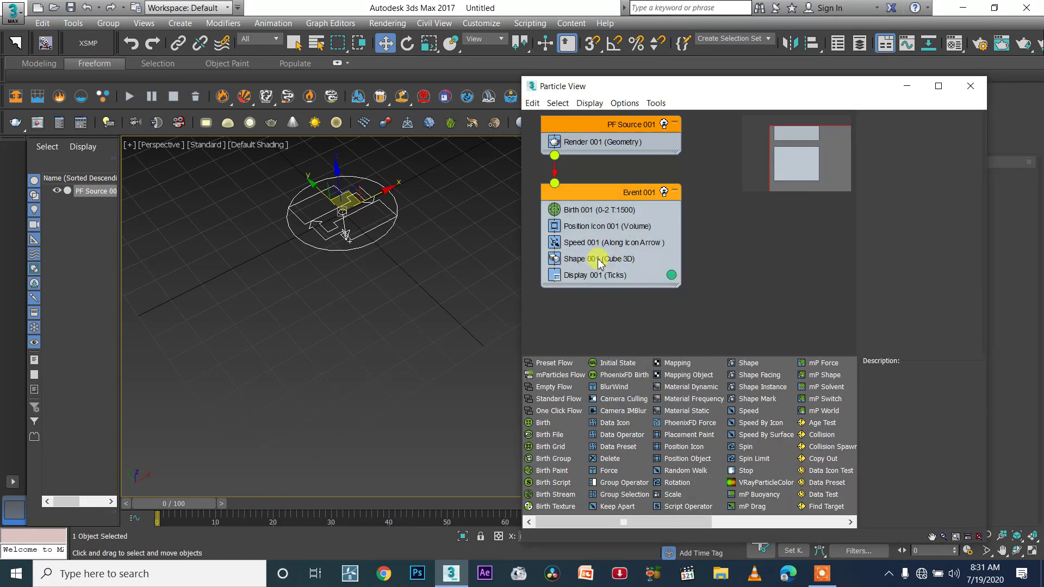
pyautogui.rightClick(650, 264)
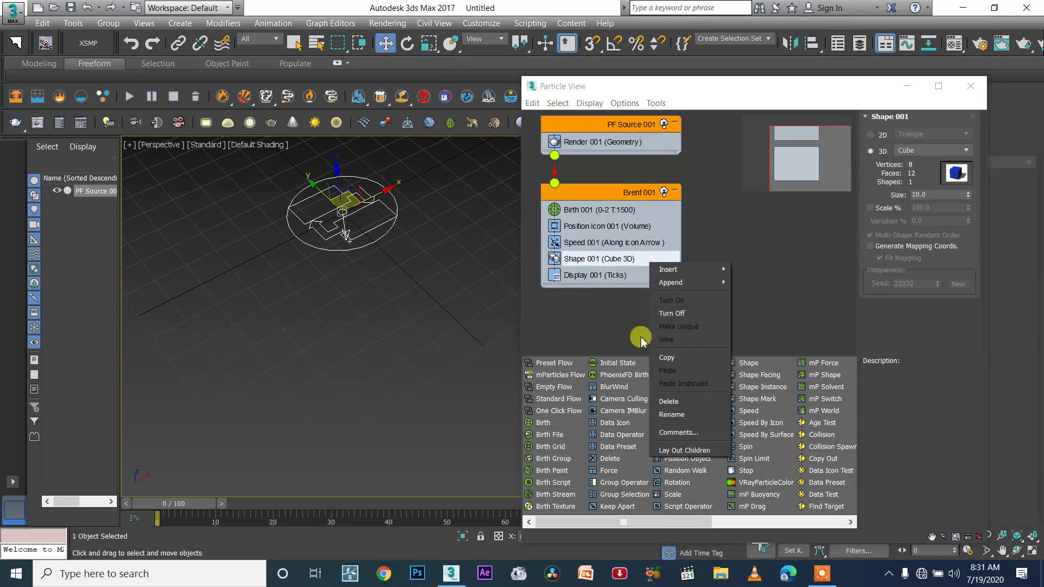
pyautogui.click(666, 402)
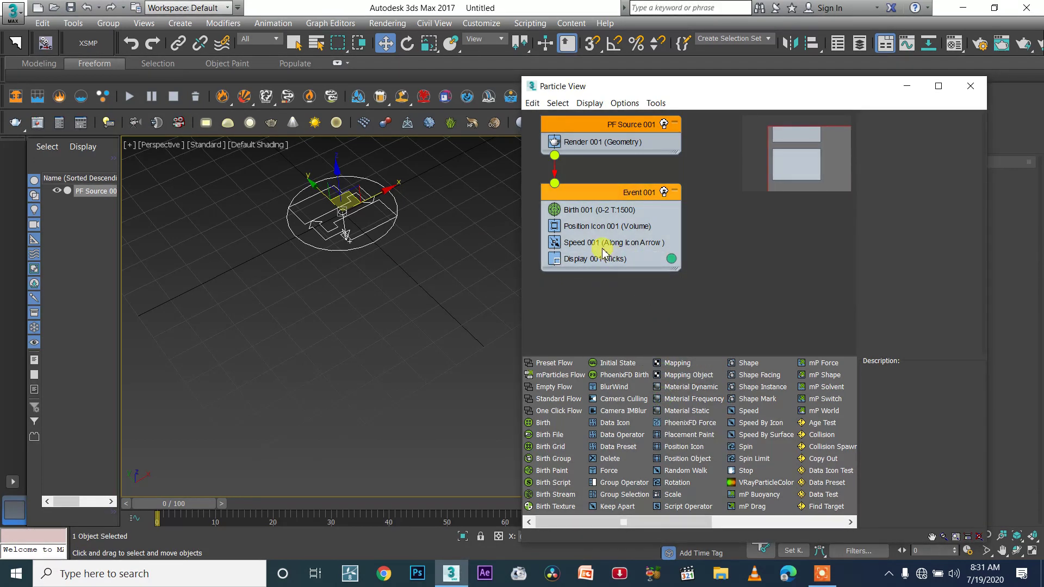
# - Set the Speed operator's Divergence to 3.5, keeping its direction along the icon arrow
pyautogui.click(594, 299)
pyautogui.click(606, 258)
pyautogui.click(616, 247)
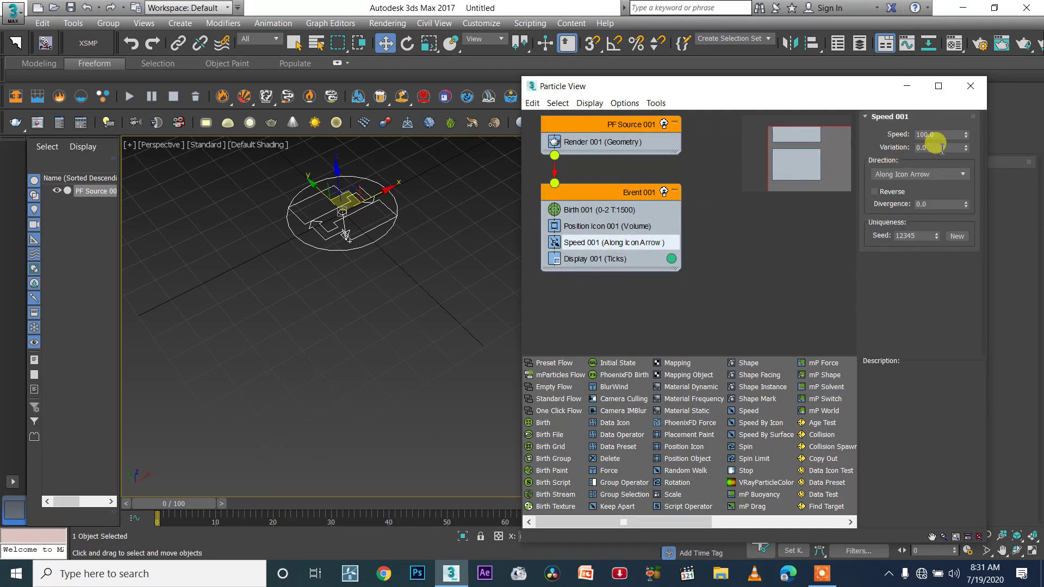
pyautogui.click(932, 204)
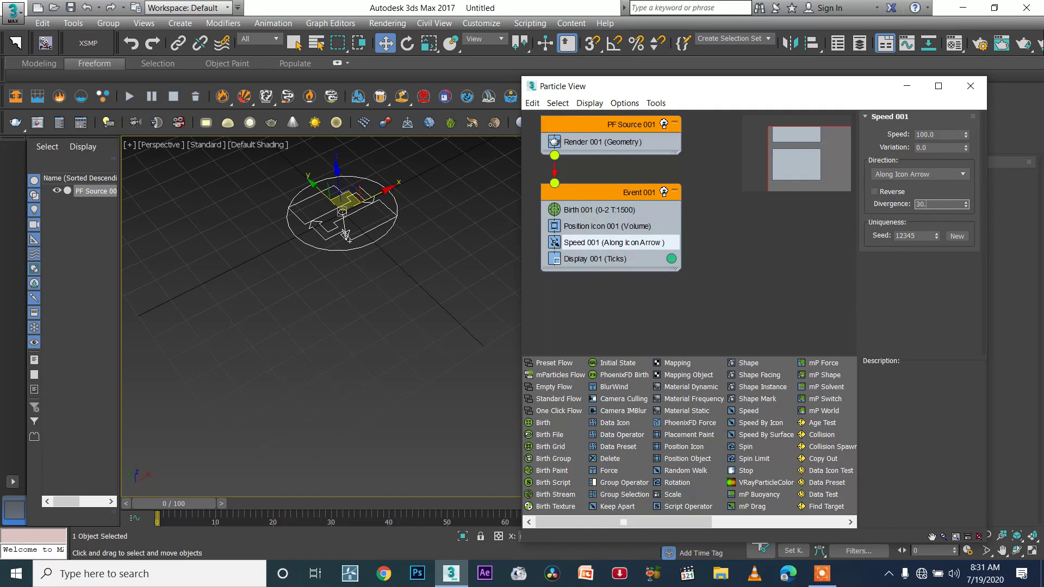
pyautogui.click(876, 174)
pyautogui.click(876, 175)
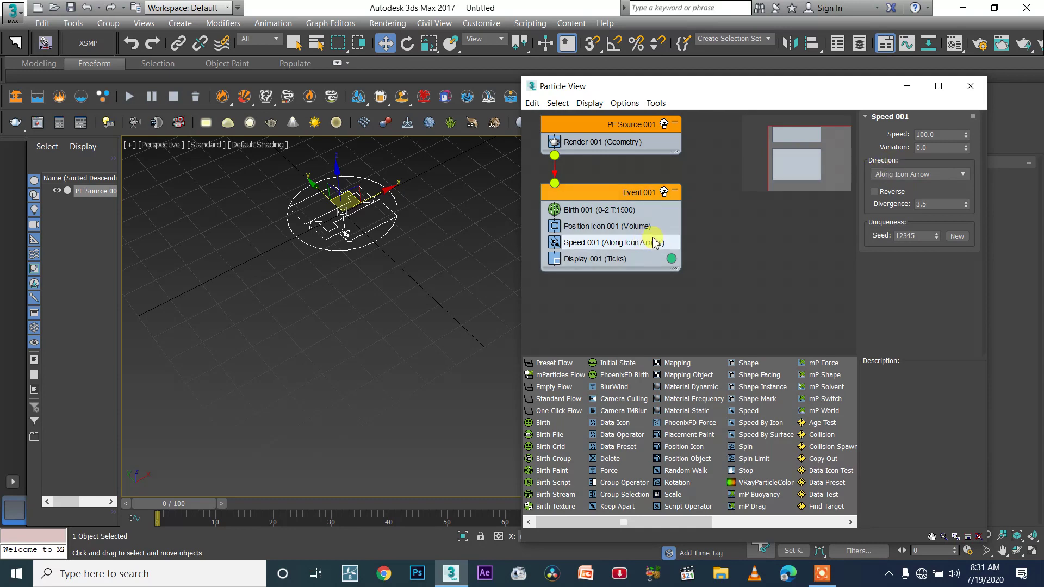
# - Insert a Delete operator between the Speed and Display operators of the first event
pyautogui.moveTo(609, 458); pyautogui.dragTo(579, 261)
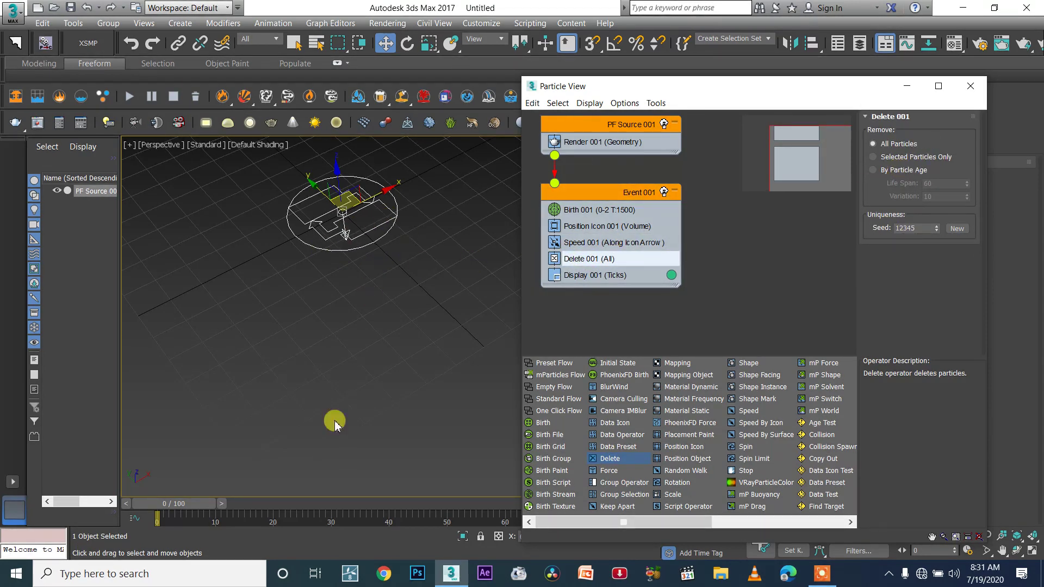
pyautogui.moveTo(205, 502); pyautogui.dragTo(129, 485)
pyautogui.press('w')
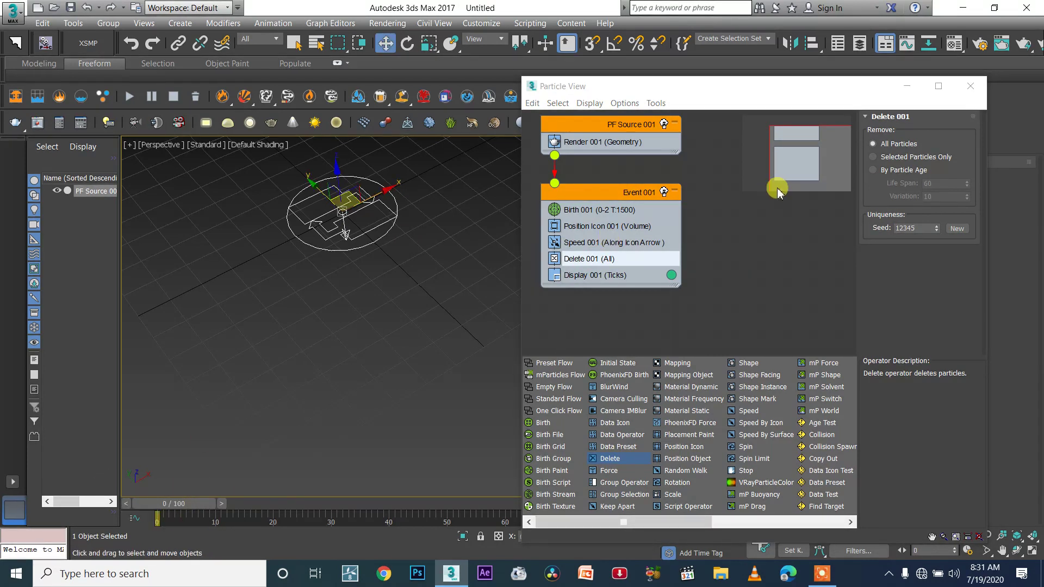
# - Set the Delete operator to remove particles by age, with a Life Span of 5 and a Variation of 0
pyautogui.click(904, 169)
pyautogui.click(937, 184)
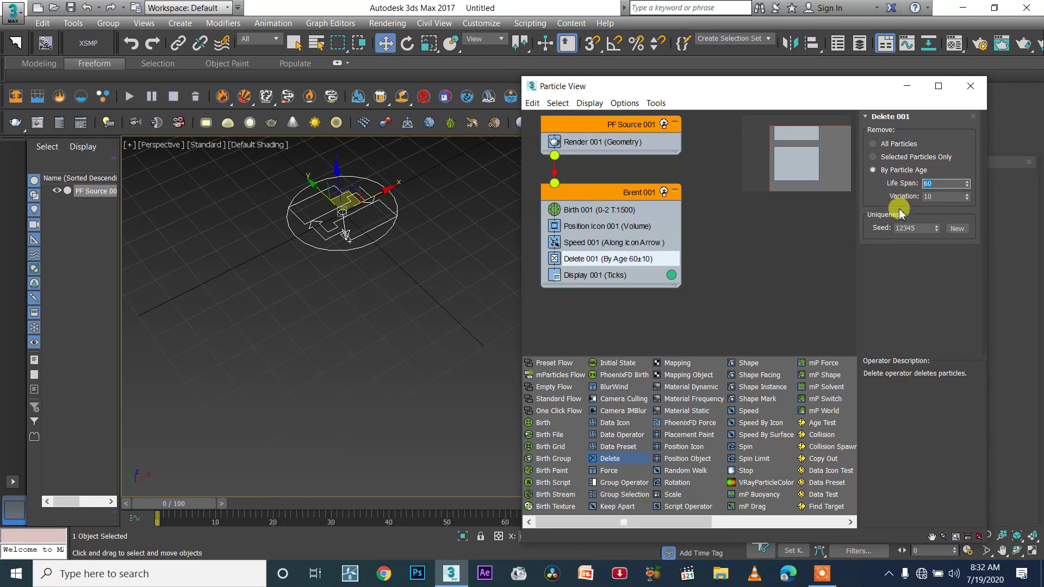
pyautogui.click(942, 196)
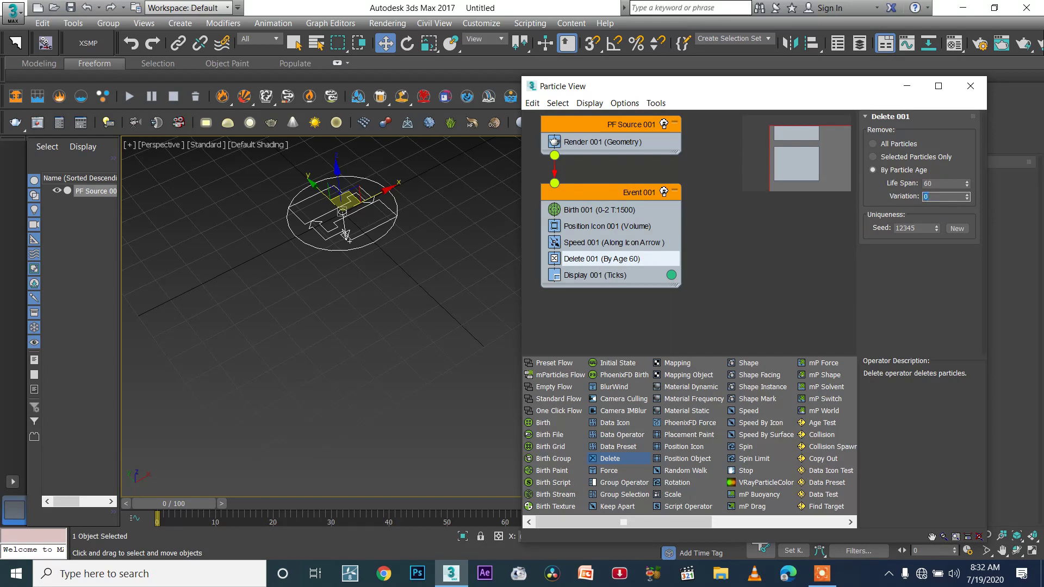
pyautogui.write('0')
pyautogui.press('Tab')
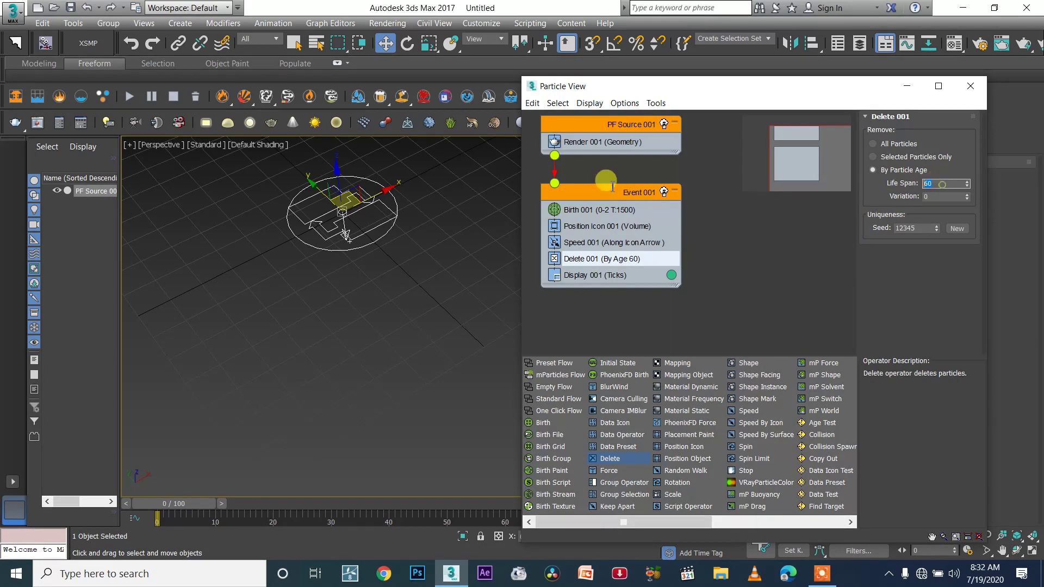
pyautogui.click(609, 186)
pyautogui.write('5')
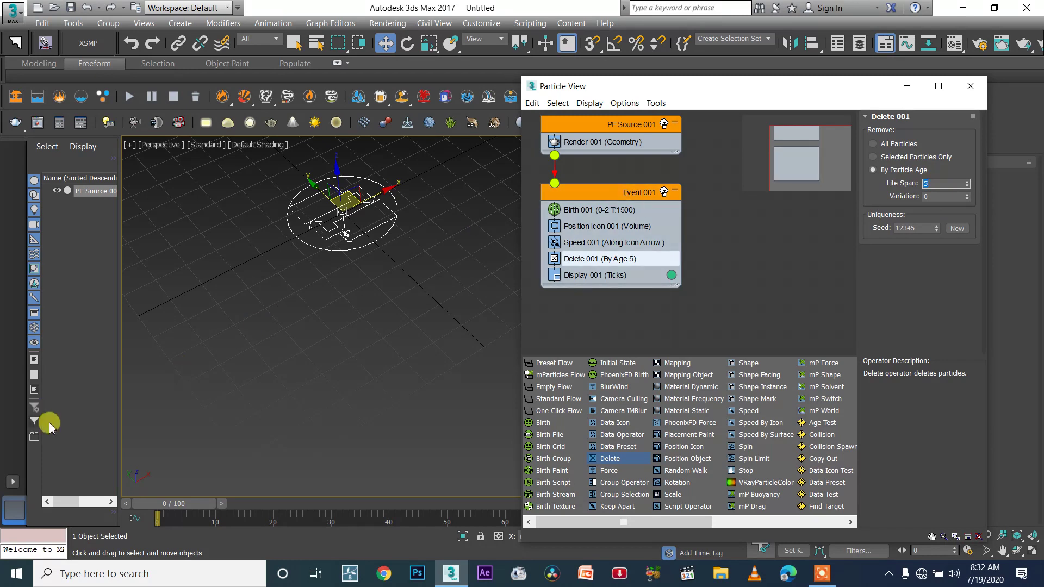
# - Preview the particle lifetime up to frame 22 and display the Display operator's settings
pyautogui.moveTo(161, 506); pyautogui.dragTo(205, 472)
pyautogui.press('w')
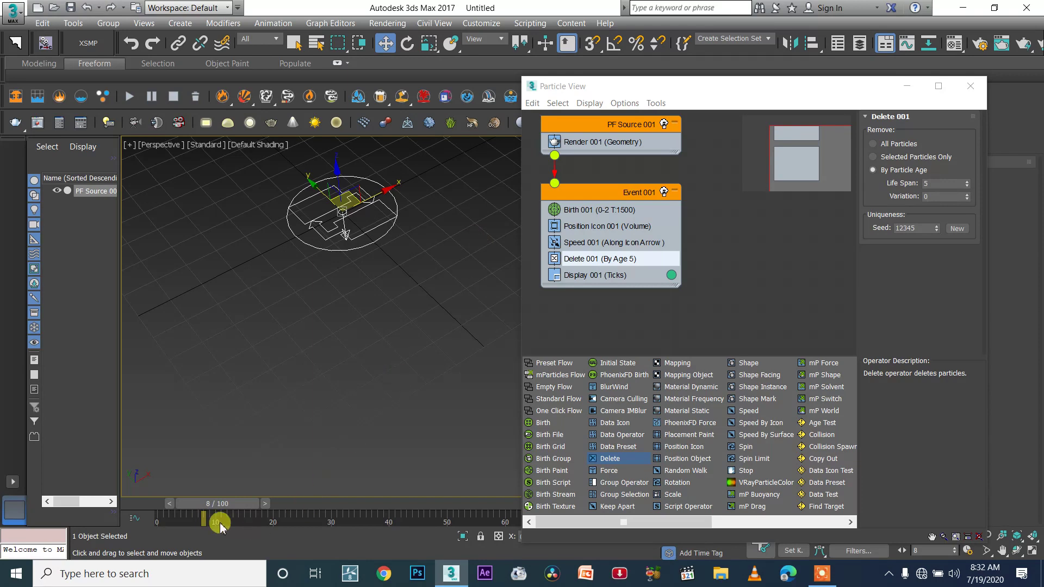
pyautogui.click(223, 505)
pyautogui.moveTo(217, 505); pyautogui.dragTo(301, 450)
pyautogui.press('w')
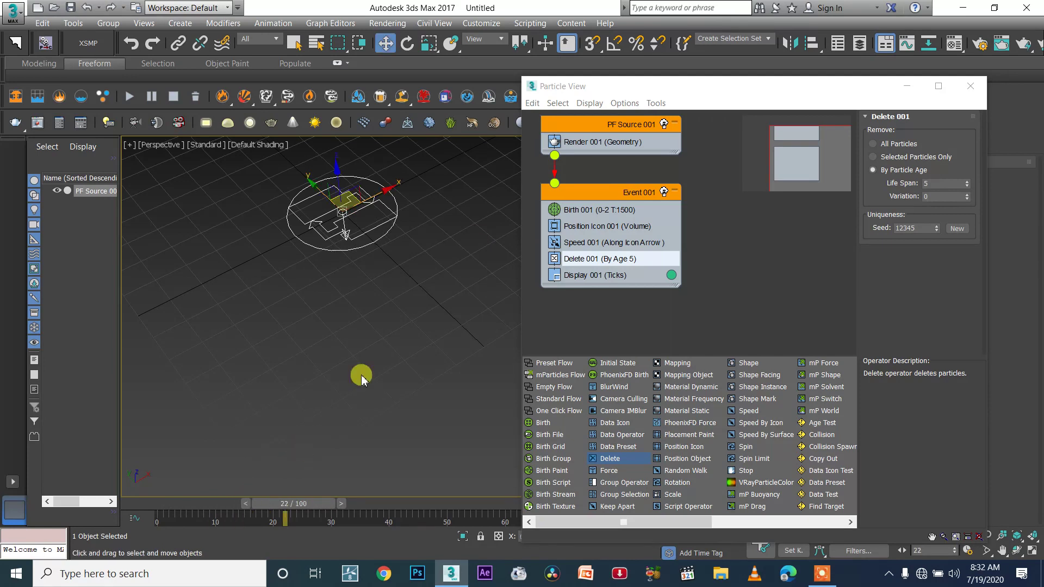
pyautogui.click(598, 275)
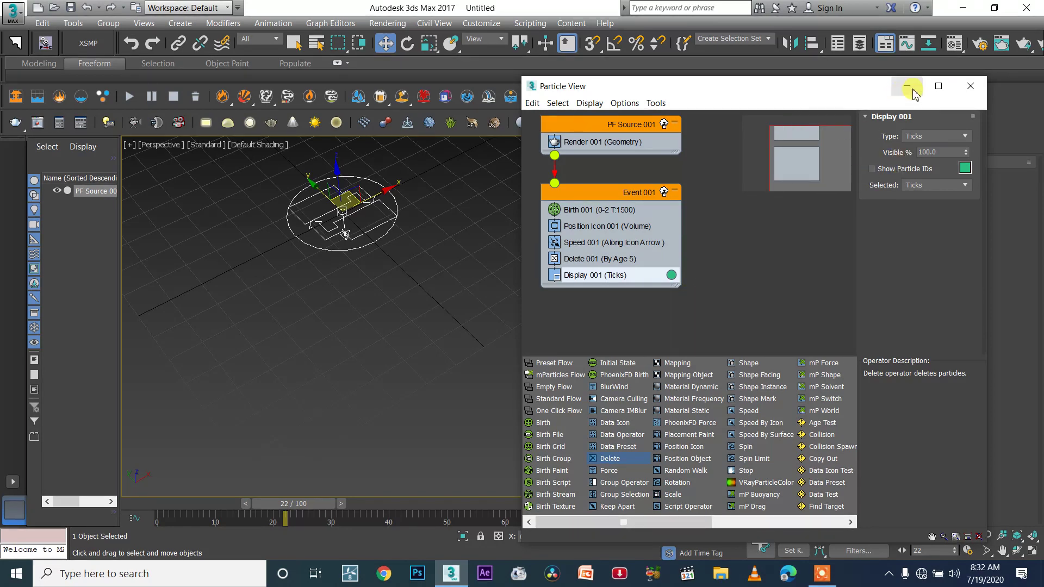
pyautogui.click(823, 574)
pyautogui.click(701, 559)
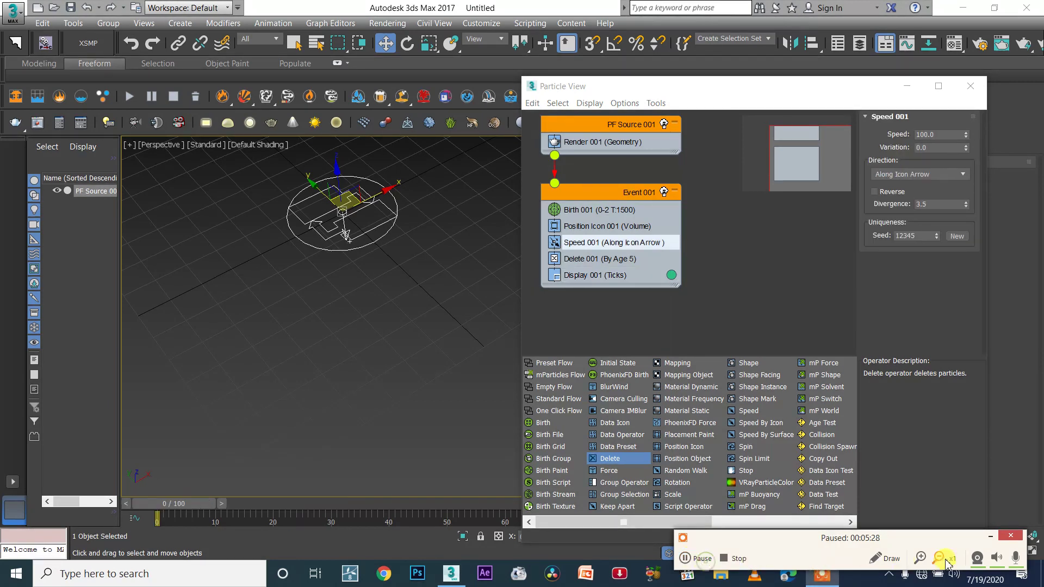
pyautogui.click(990, 538)
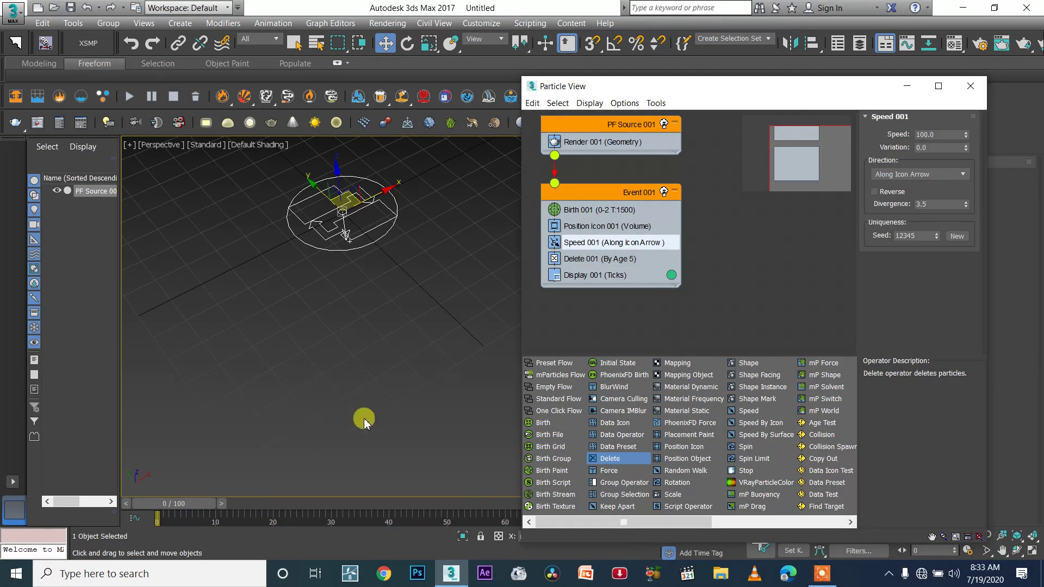
# - Change the Speed operator's direction to Icon Center Out and preview the particle motion on the timeline
pyautogui.moveTo(197, 509); pyautogui.dragTo(155, 500)
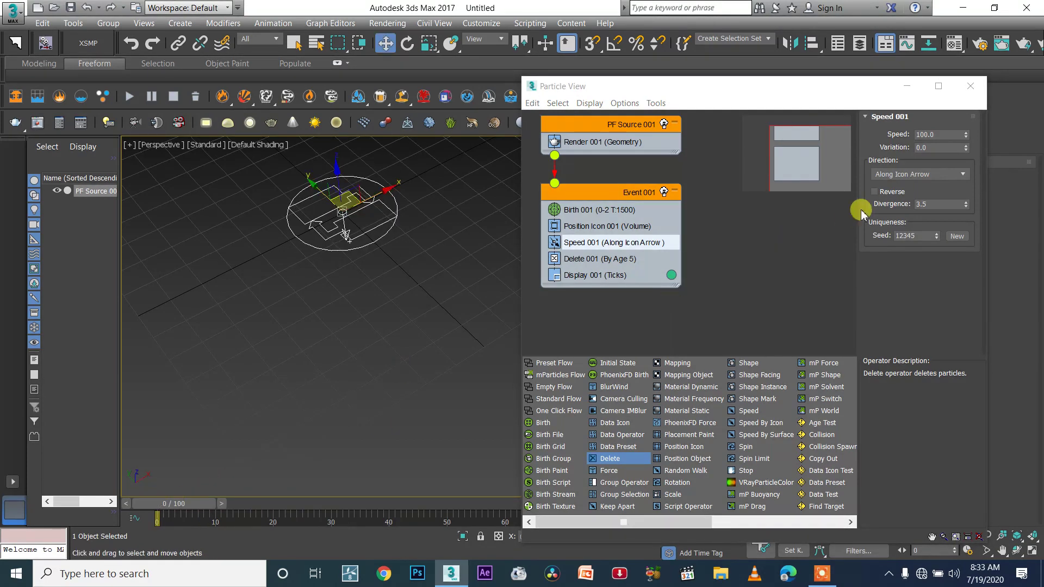
pyautogui.click(580, 243)
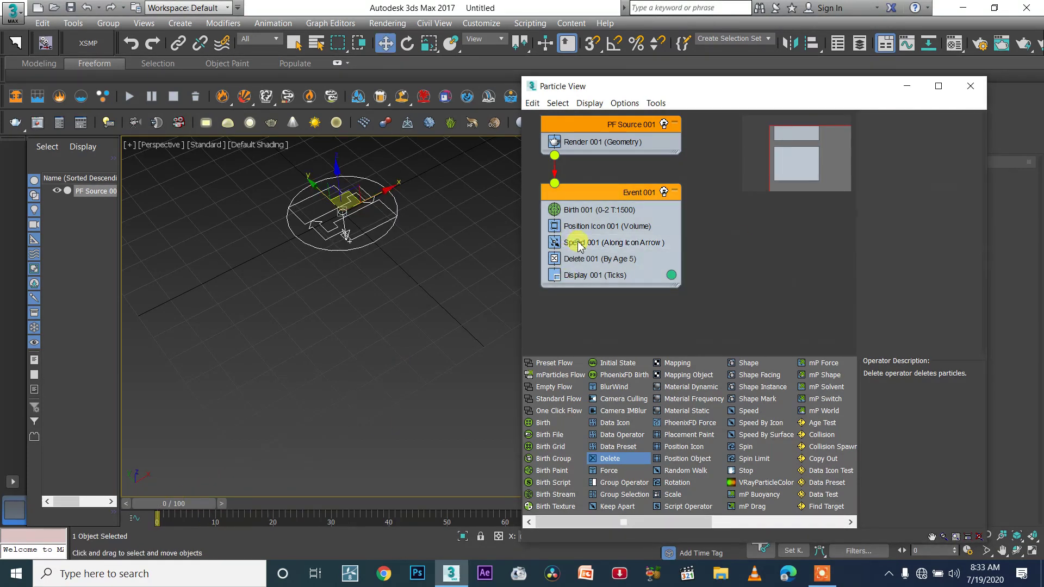
pyautogui.click(606, 241)
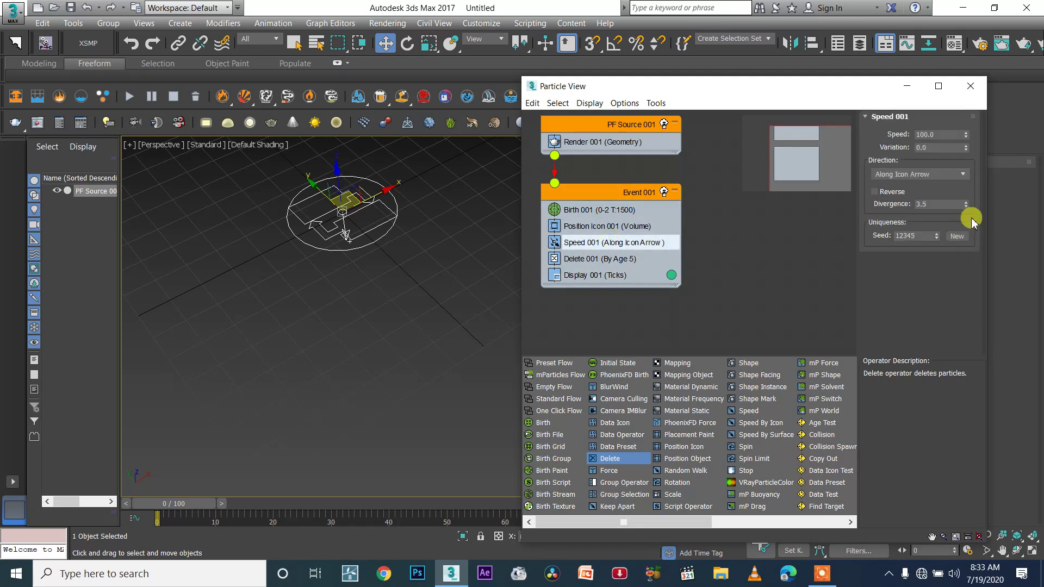
pyautogui.click(917, 174)
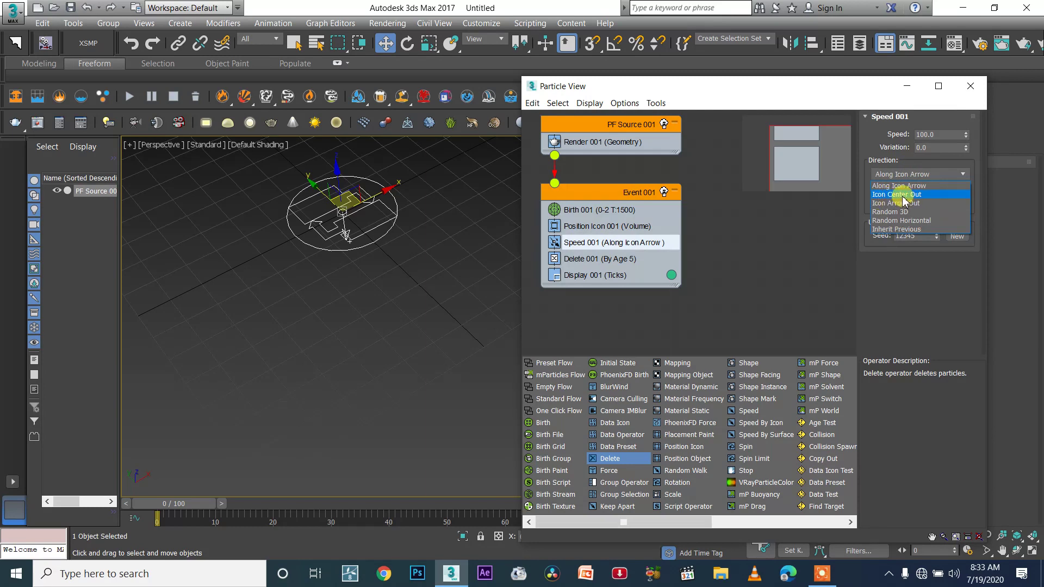
pyautogui.click(903, 195)
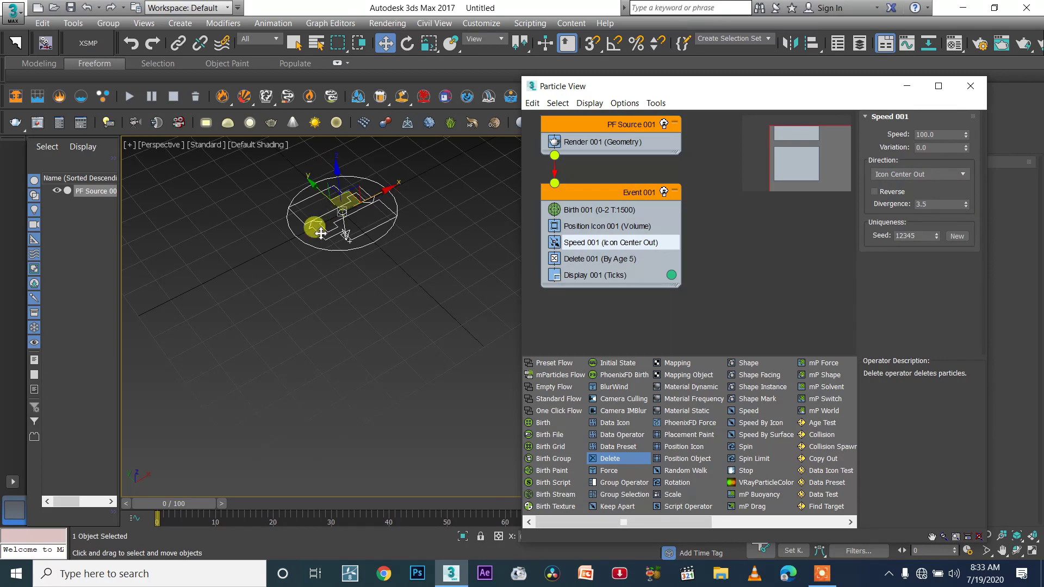
pyautogui.click(177, 506)
pyautogui.moveTo(177, 506); pyautogui.dragTo(149, 466)
# - Set the Delete operator's Life Span to 6 and review the Speed and Birth operators' settings
pyautogui.click(577, 275)
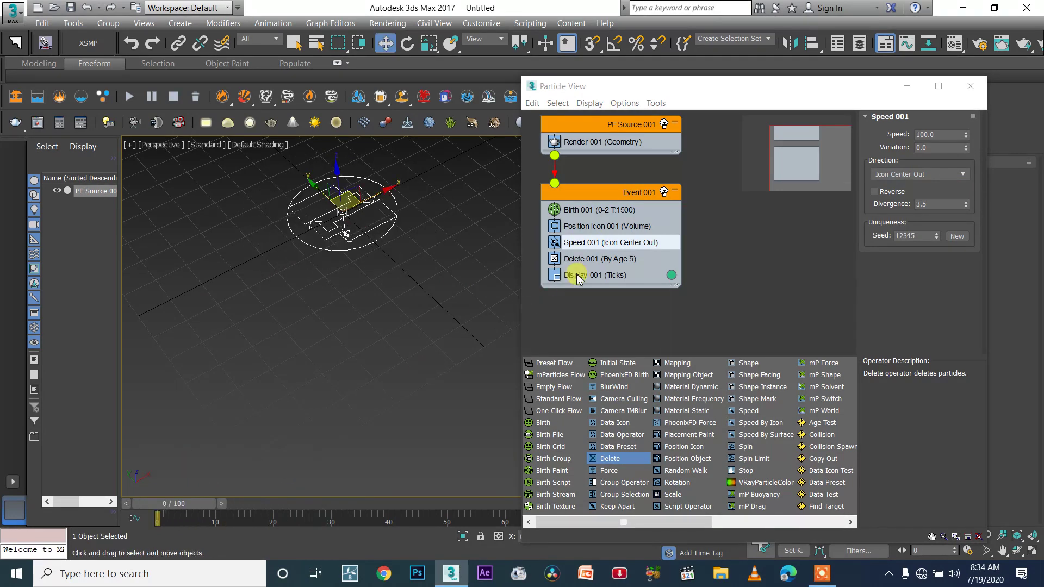
pyautogui.click(604, 259)
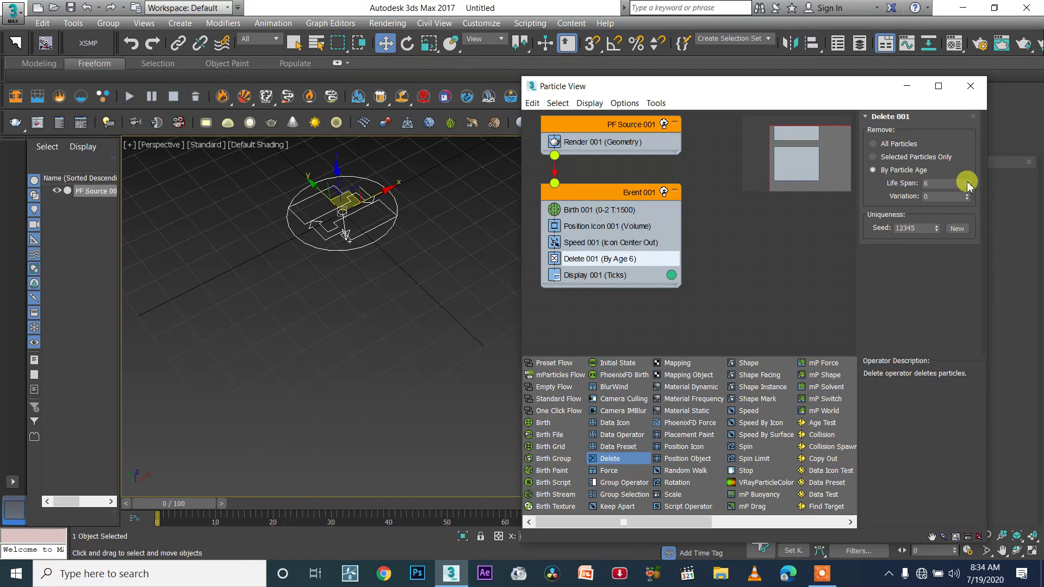
pyautogui.click(586, 245)
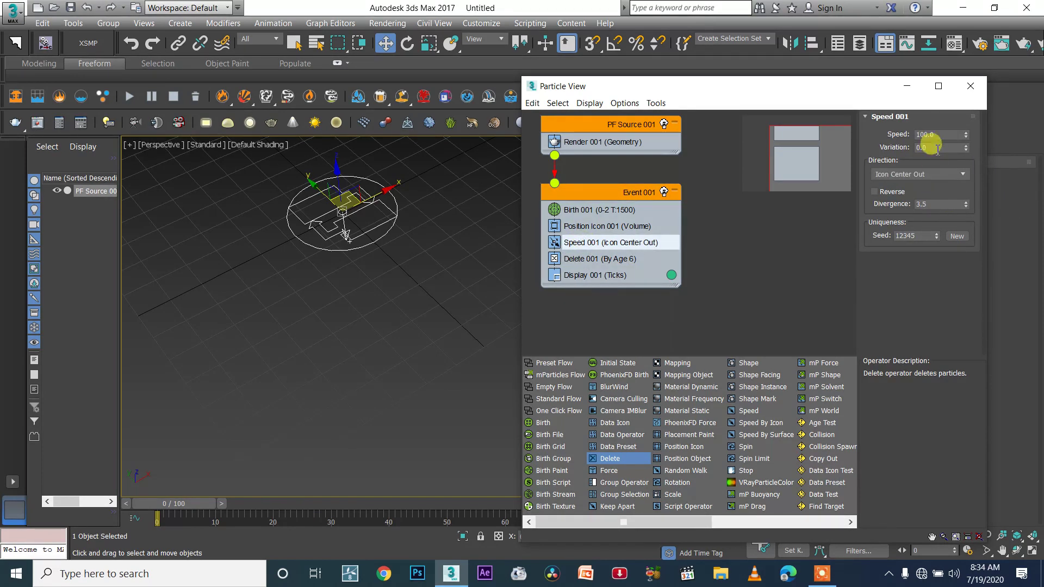
pyautogui.click(613, 262)
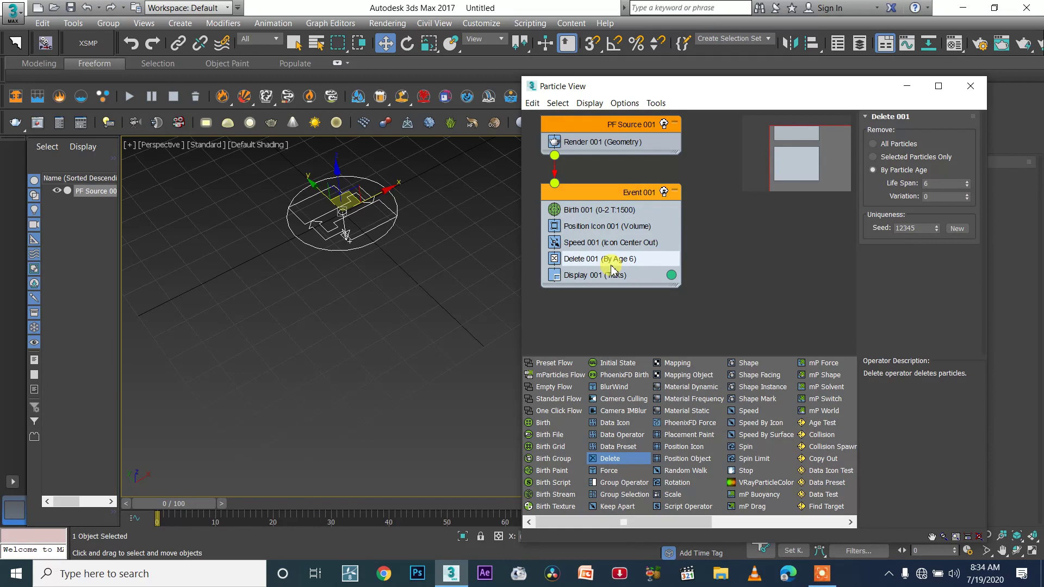
pyautogui.click(625, 227)
pyautogui.click(624, 245)
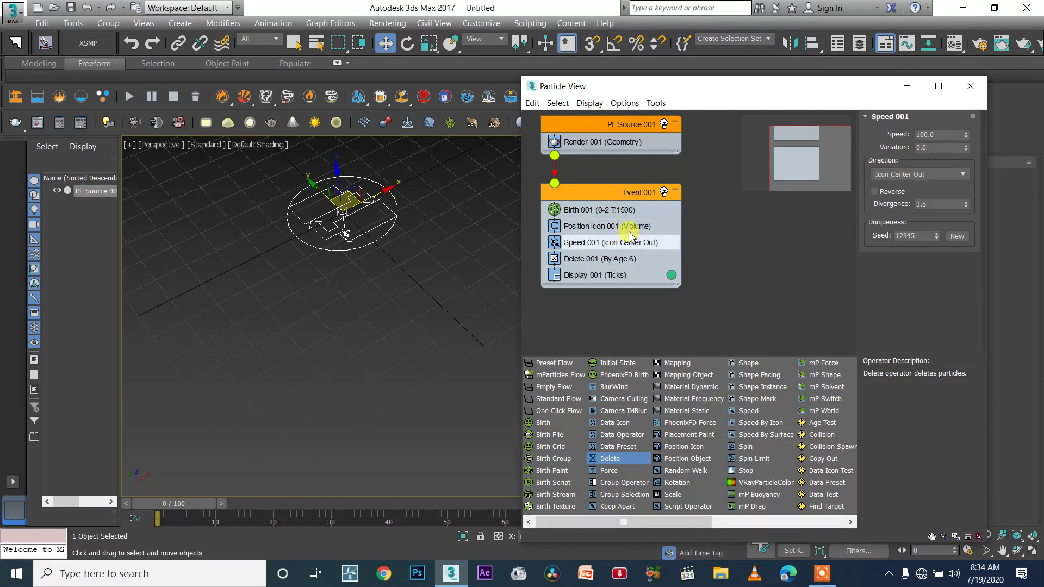
pyautogui.click(628, 217)
# - Preview the emission up to frame 15 and set the Delete operator's Life Span to 5
pyautogui.moveTo(169, 504); pyautogui.dragTo(276, 485)
pyautogui.press('w')
pyautogui.scroll(-3, 336, 331)
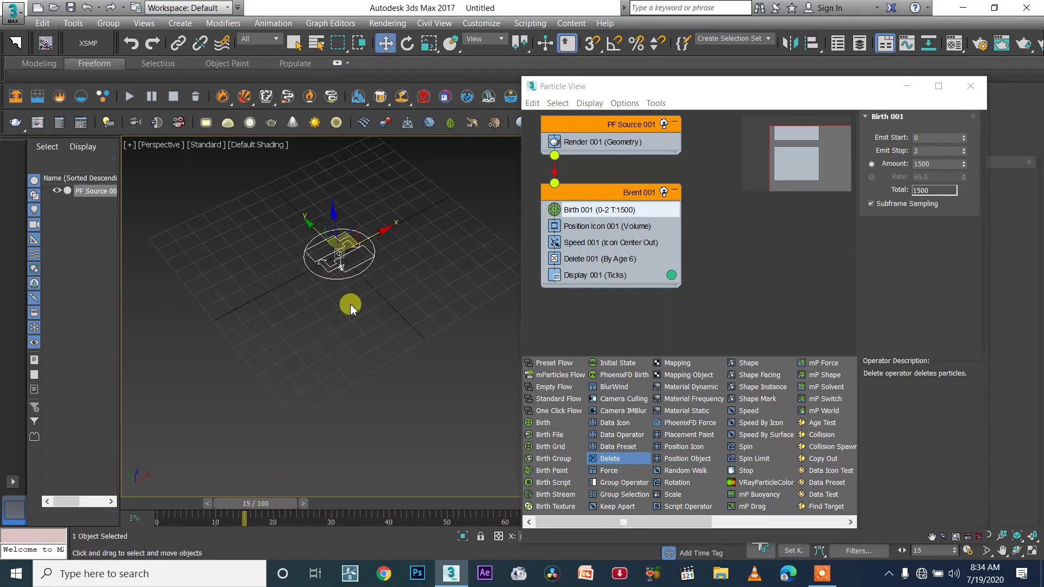
pyautogui.click(593, 259)
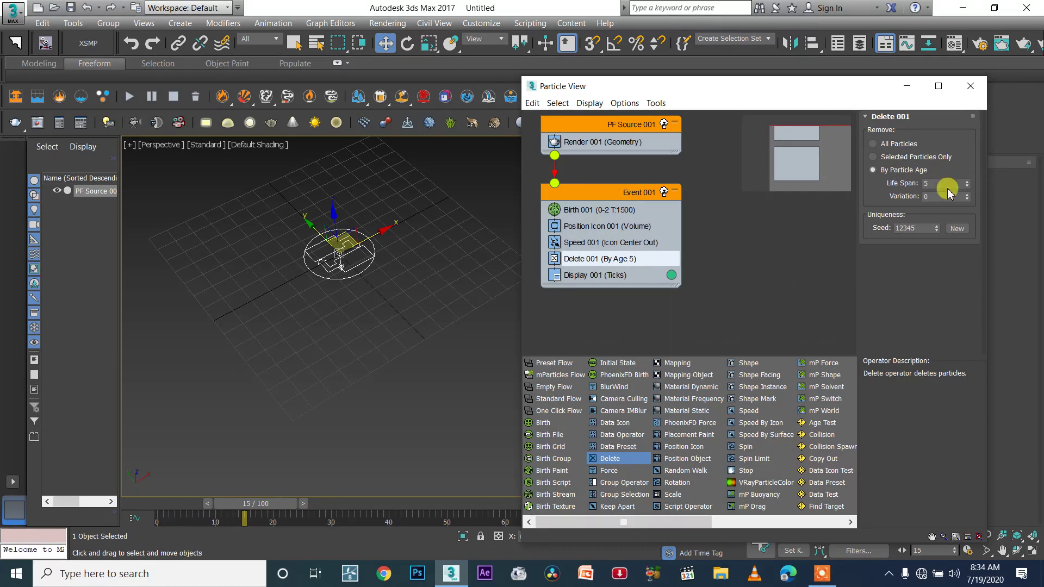
pyautogui.scroll(2, 337, 268)
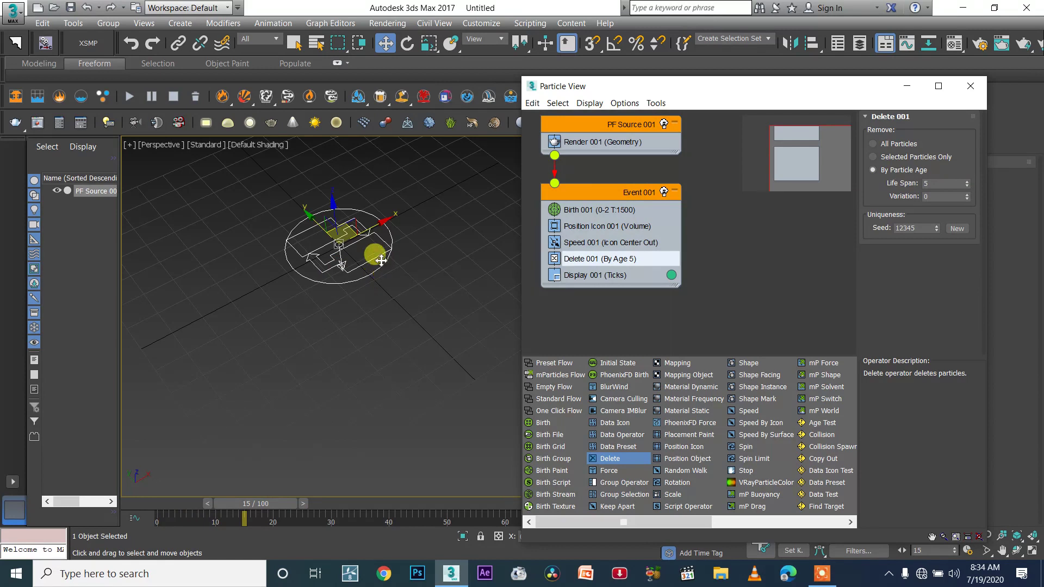
# - Close Particle View and create a PhoenixFD FireSmokeSim grid of about 141 × 139 × 46 around the PF Source emitter
pyautogui.click(968, 86)
pyautogui.click(787, 146)
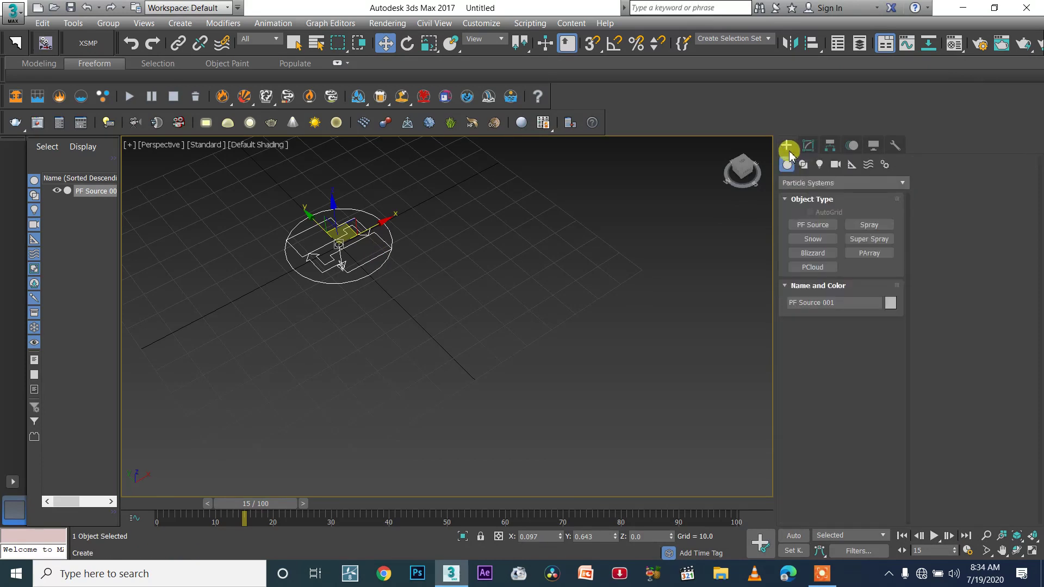
pyautogui.click(803, 181)
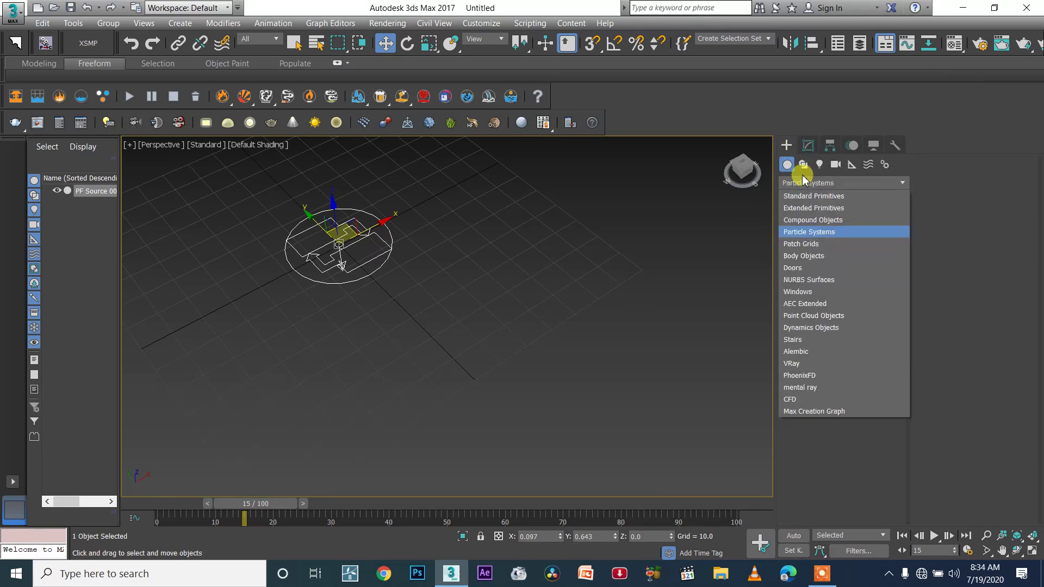
pyautogui.click(801, 181)
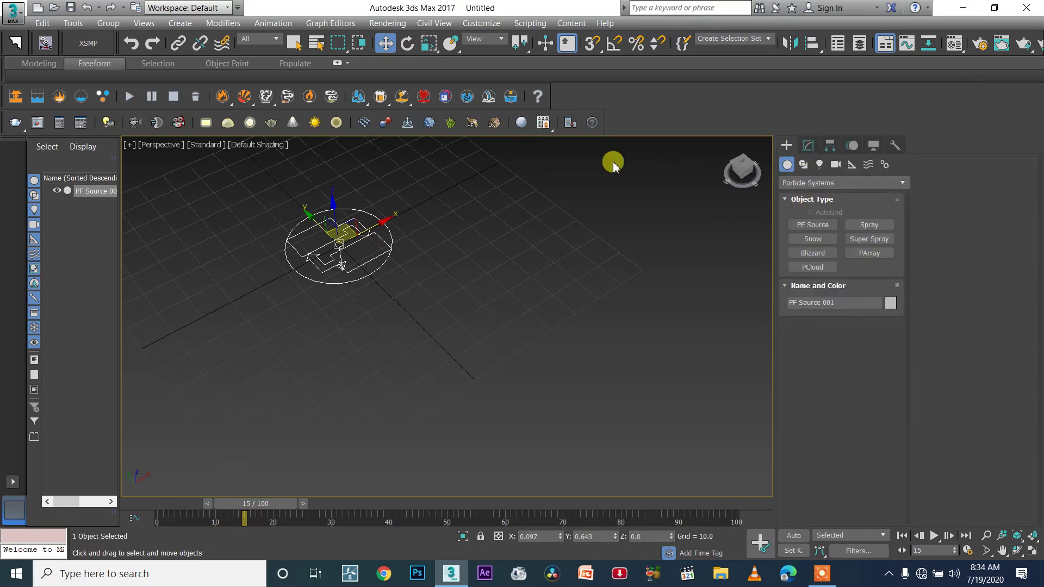
pyautogui.click(865, 183)
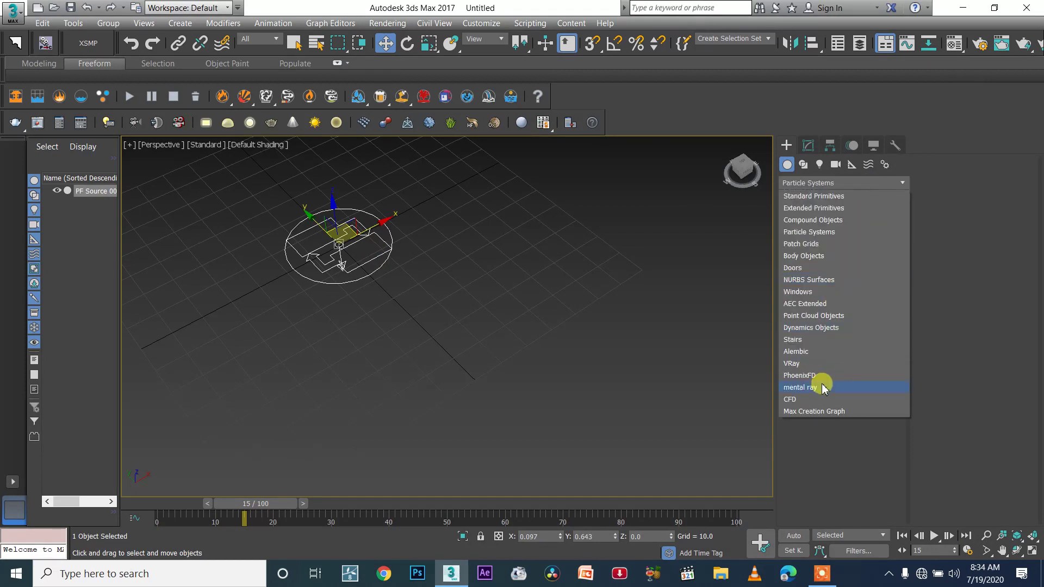
pyautogui.click(822, 381)
pyautogui.click(862, 222)
pyautogui.moveTo(352, 236); pyautogui.dragTo(363, 247)
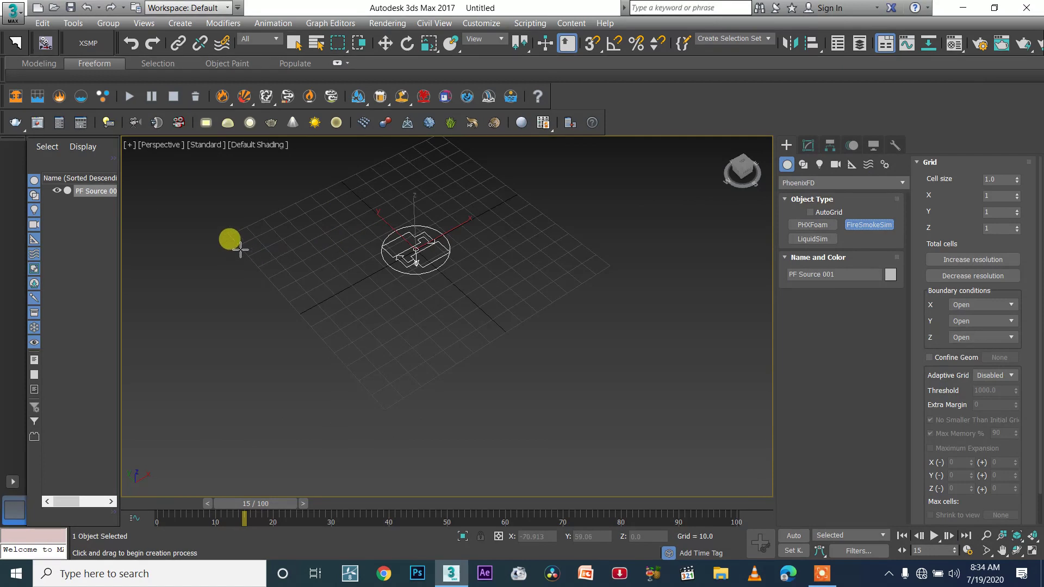
pyautogui.moveTo(231, 238); pyautogui.dragTo(608, 263)
pyautogui.click(582, 176)
# - Set the fire simulator grid's Cell size to 0.4
pyautogui.click(988, 180)
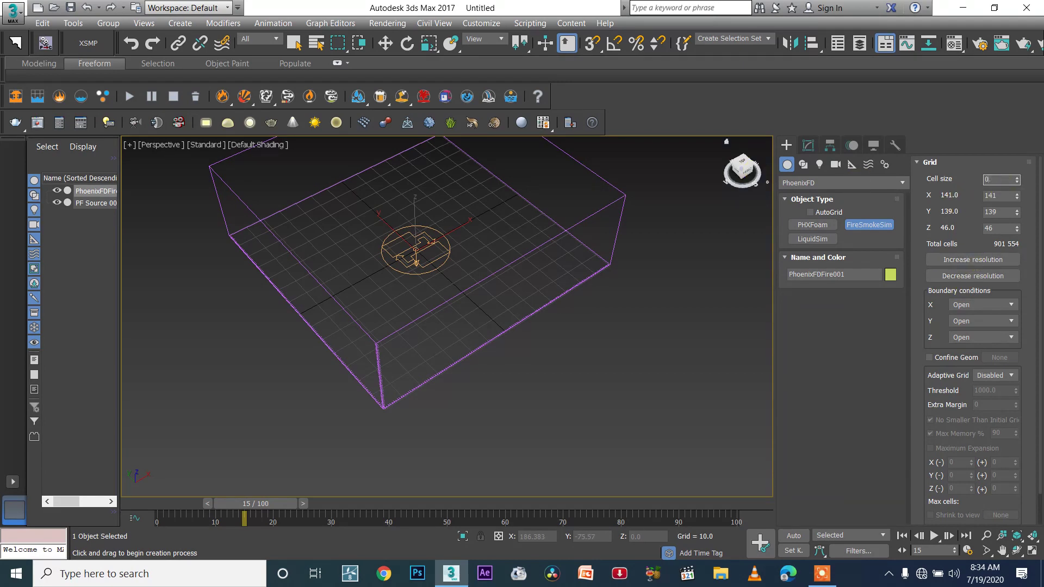
pyautogui.write('0.4')
pyautogui.press('Return')
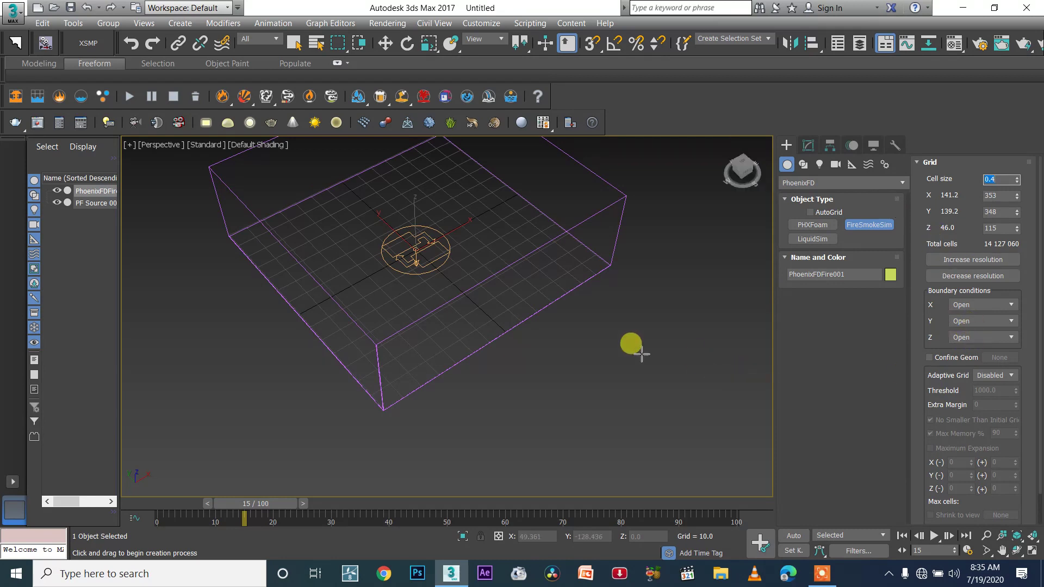
# - Set the simulator grid's Z boundary condition to Jammed (-)
pyautogui.scroll(4, 559, 259)
pyautogui.click(750, 173)
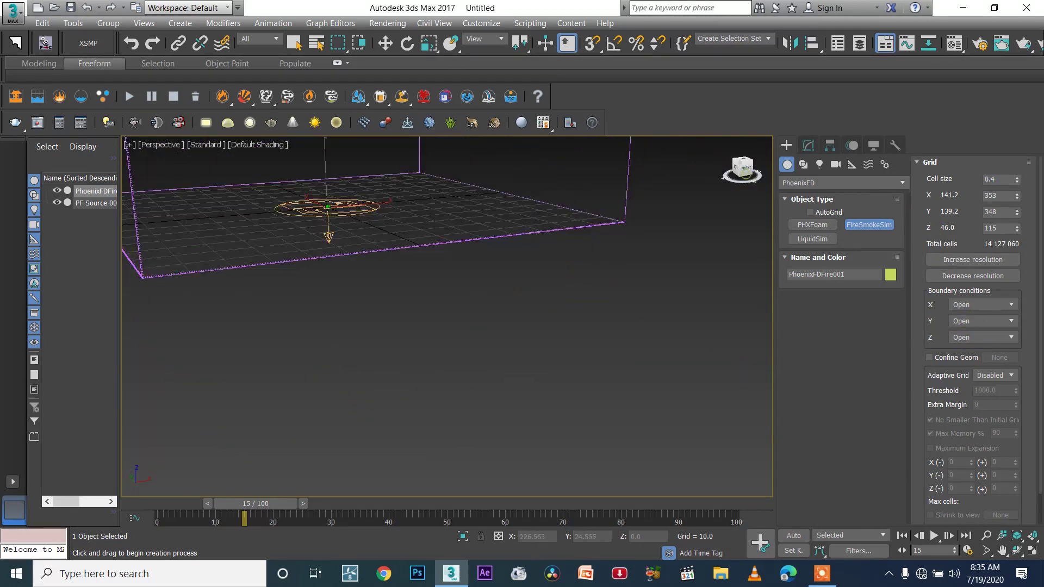
pyautogui.click(977, 337)
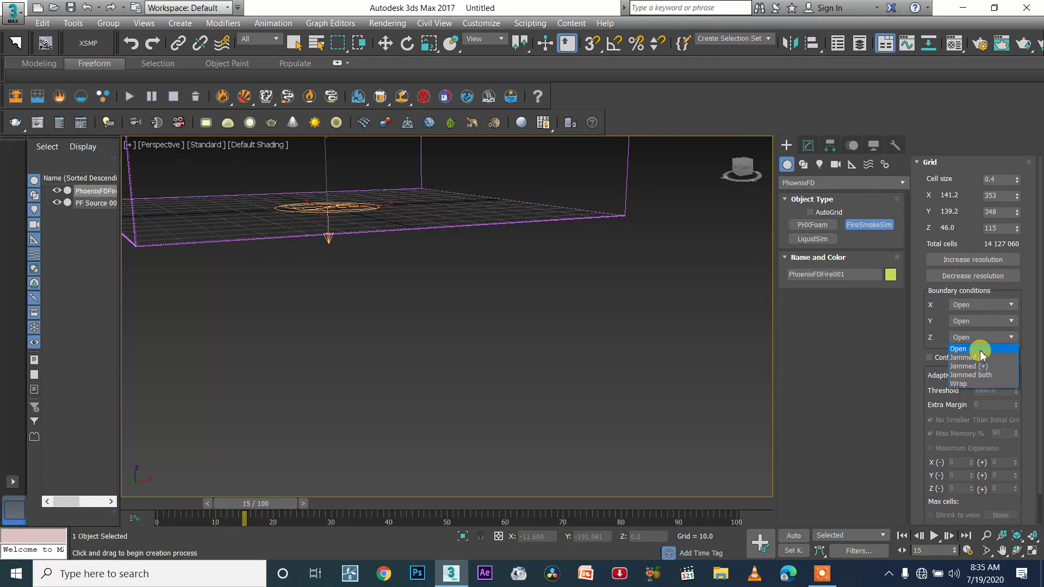
pyautogui.click(985, 360)
pyautogui.scroll(-4, 427, 249)
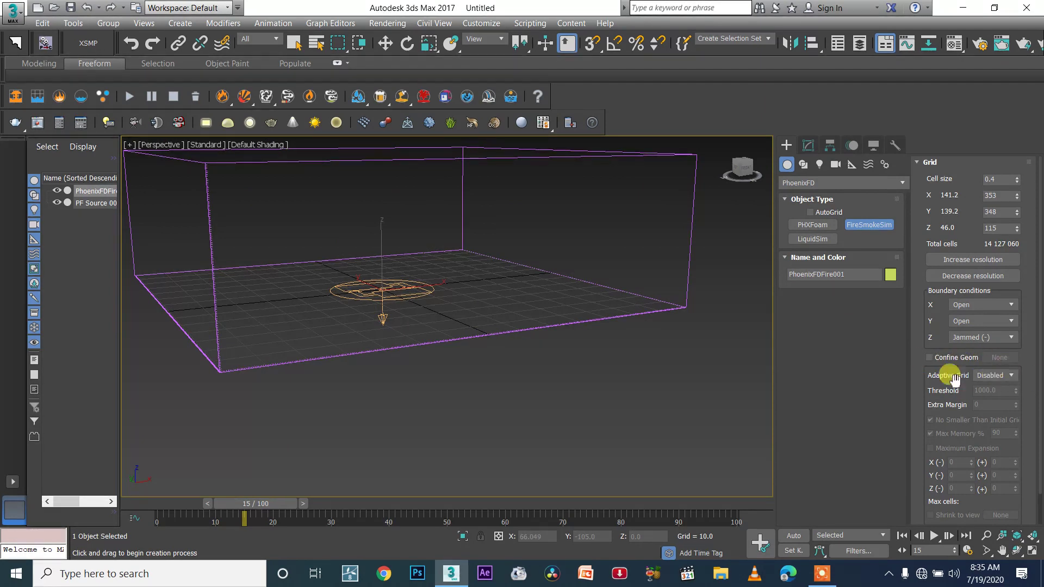
# - Set the simulator's Adaptive Grid to Smoke with an Extra Margin of 5, and collapse the Grid settings
pyautogui.click(977, 379)
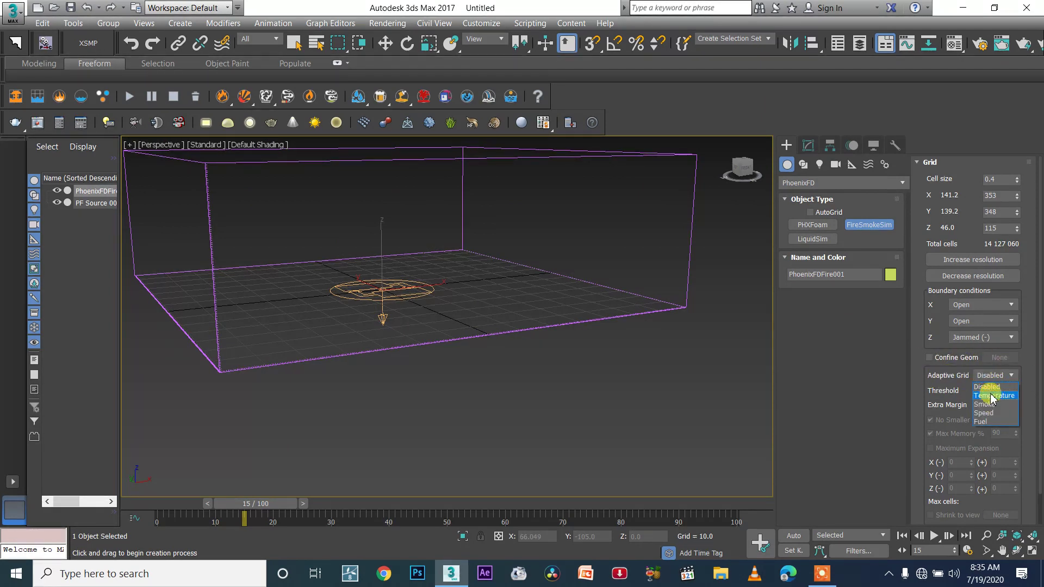
pyautogui.click(988, 405)
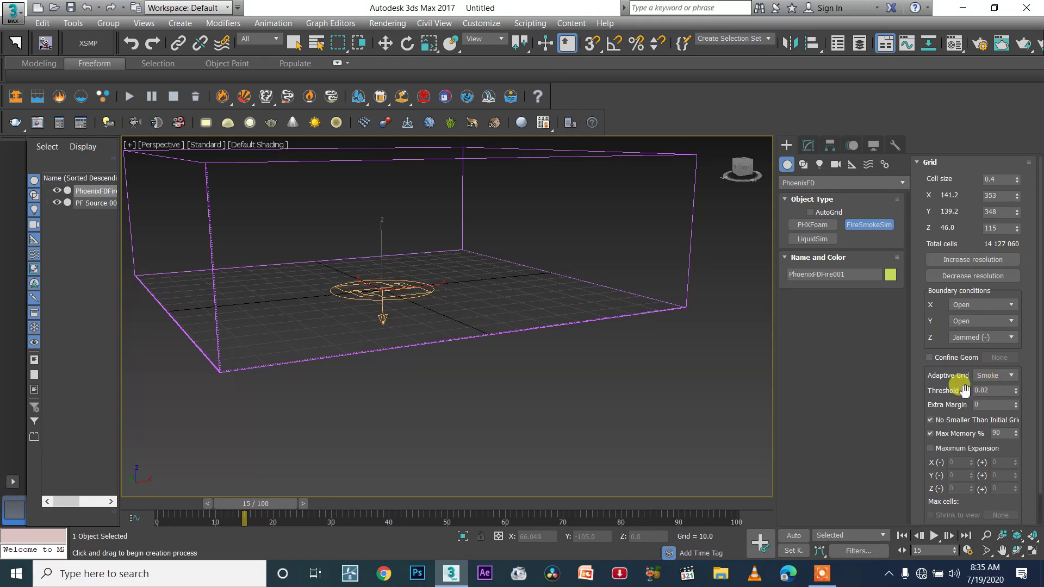
pyautogui.click(1002, 404)
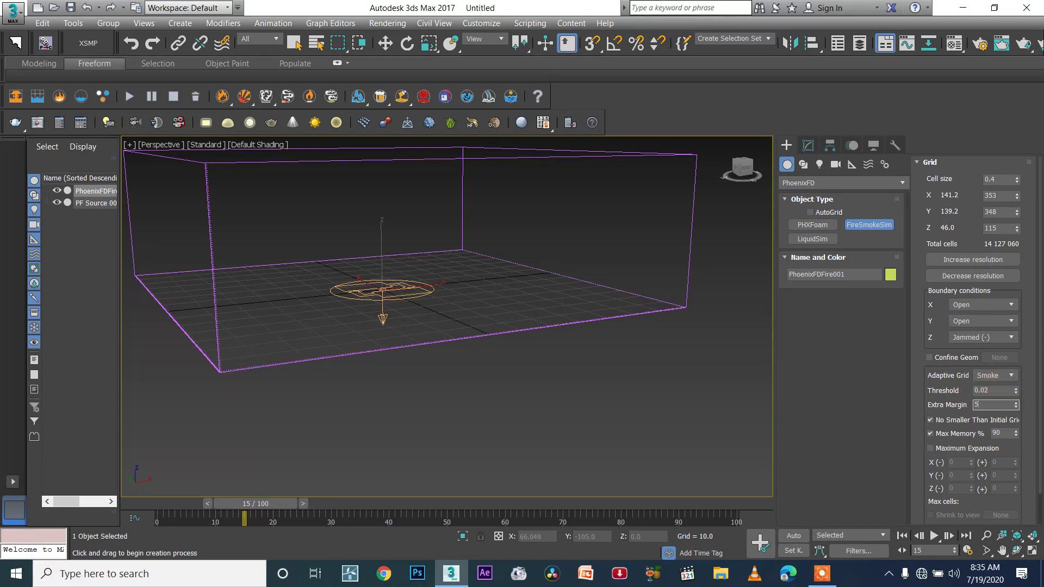
pyautogui.moveTo(744, 165); pyautogui.dragTo(744, 178)
pyautogui.scroll(-5, 586, 254)
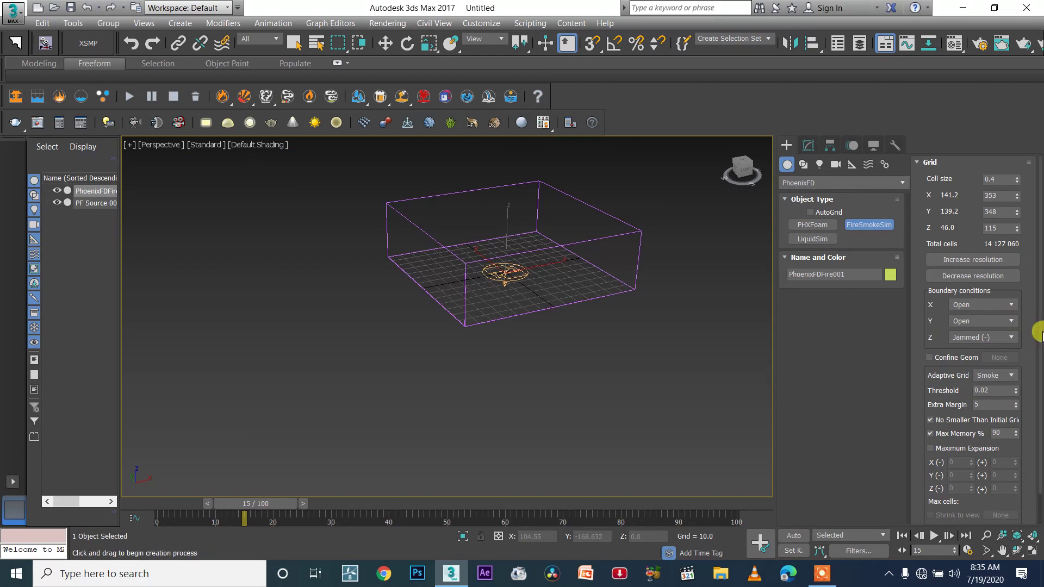
pyautogui.click(931, 163)
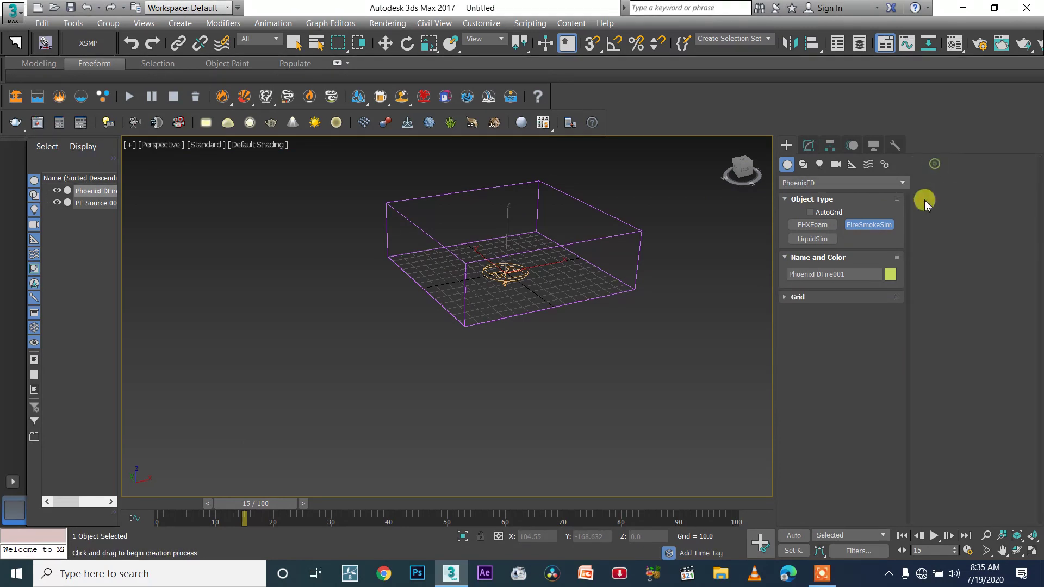
# - In the fire simulator's Dynamics settings, set Steps per frame to 3 and conservation Quality to 16
pyautogui.rightClick(615, 218)
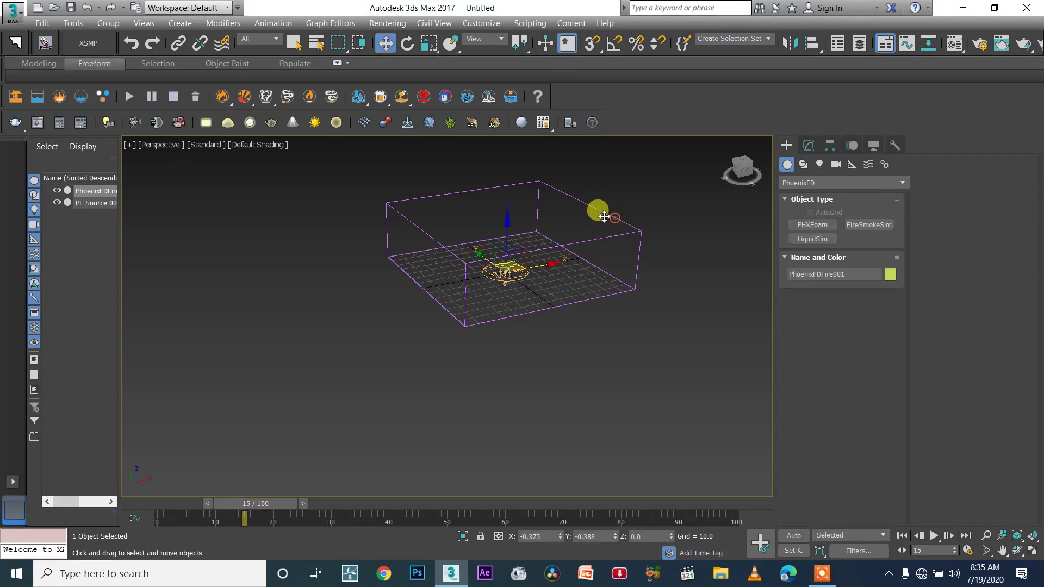
pyautogui.click(808, 146)
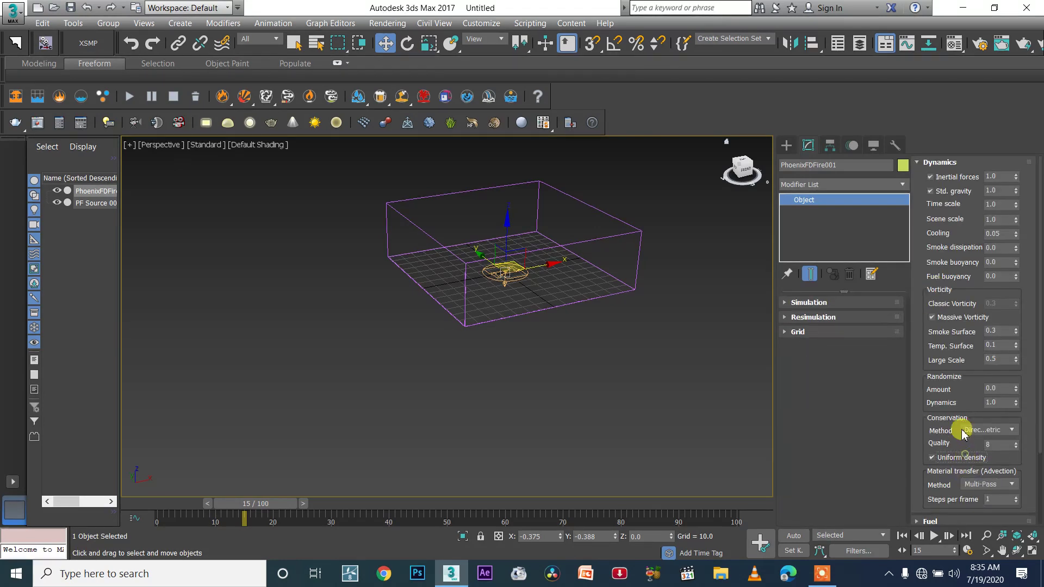
pyautogui.doubleClick(998, 498)
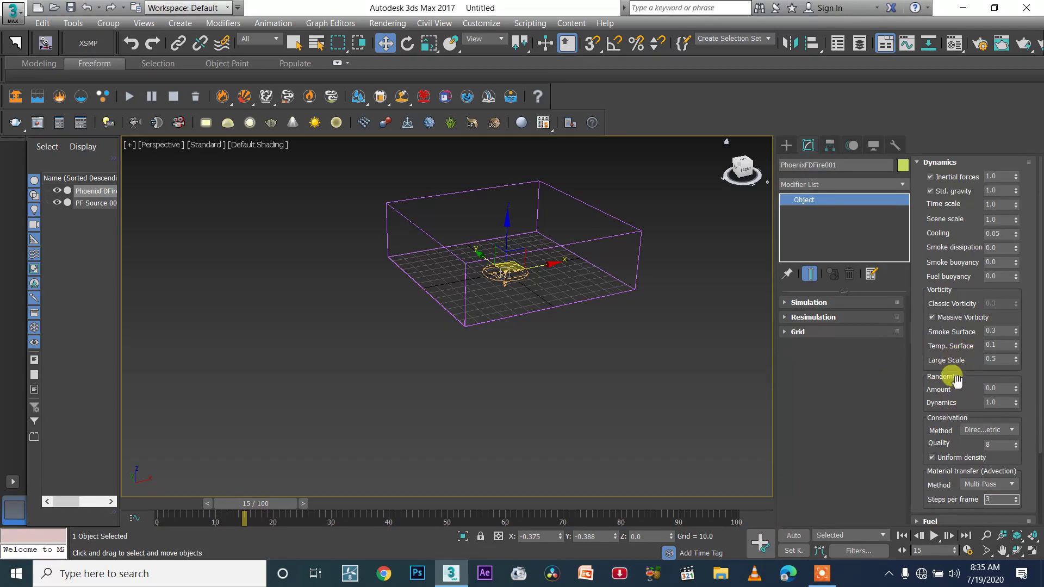
pyautogui.click(999, 444)
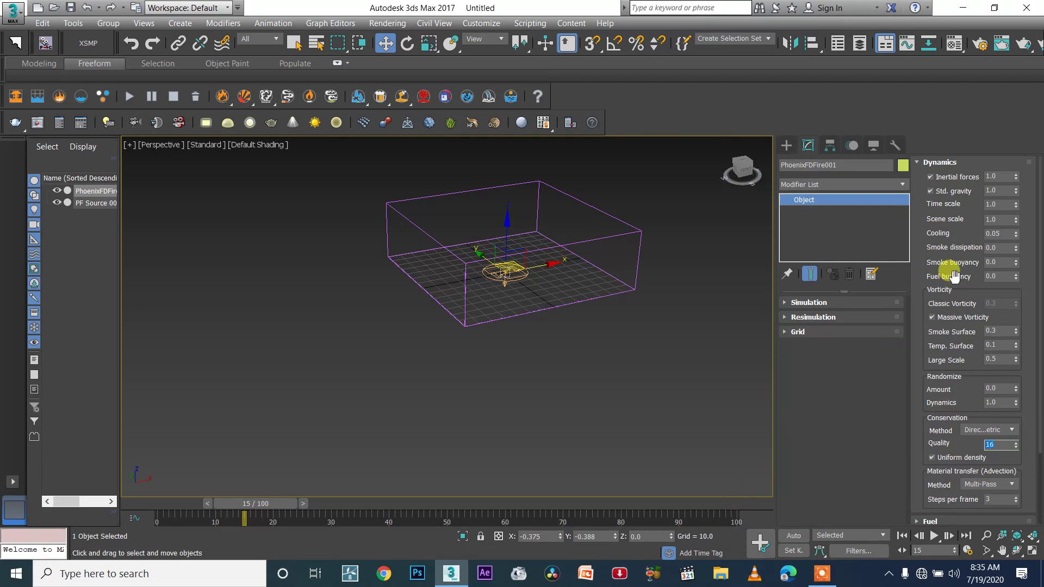
pyautogui.click(946, 162)
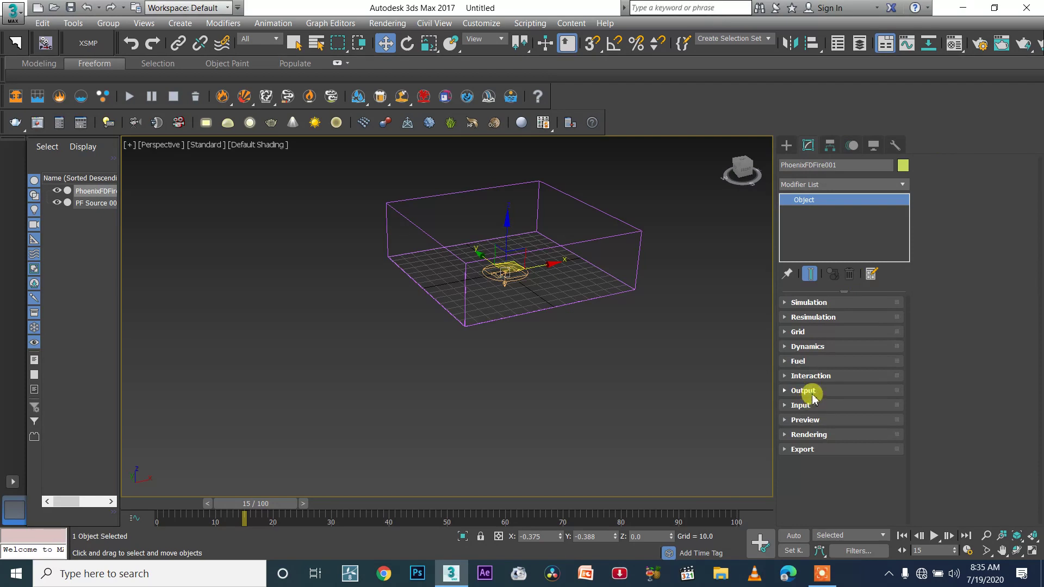
# - Enable the Velocity channel in the fire simulator's output grid channels
pyautogui.click(803, 390)
pyautogui.click(949, 313)
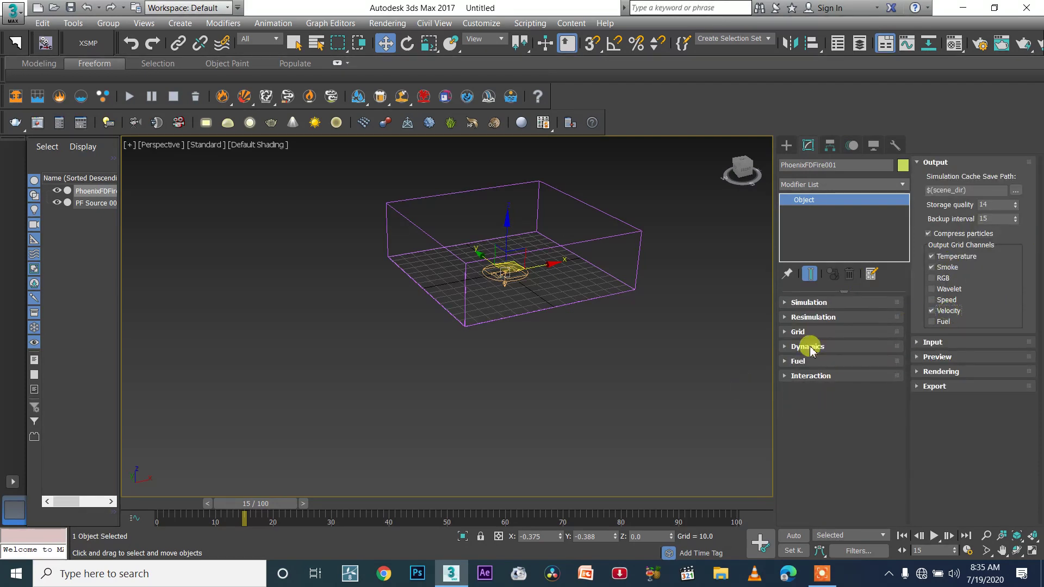
pyautogui.click(936, 162)
# - Enable the GPU Preview in the viewport for the fire simulator
pyautogui.click(840, 420)
pyautogui.scroll(-5, 962, 432)
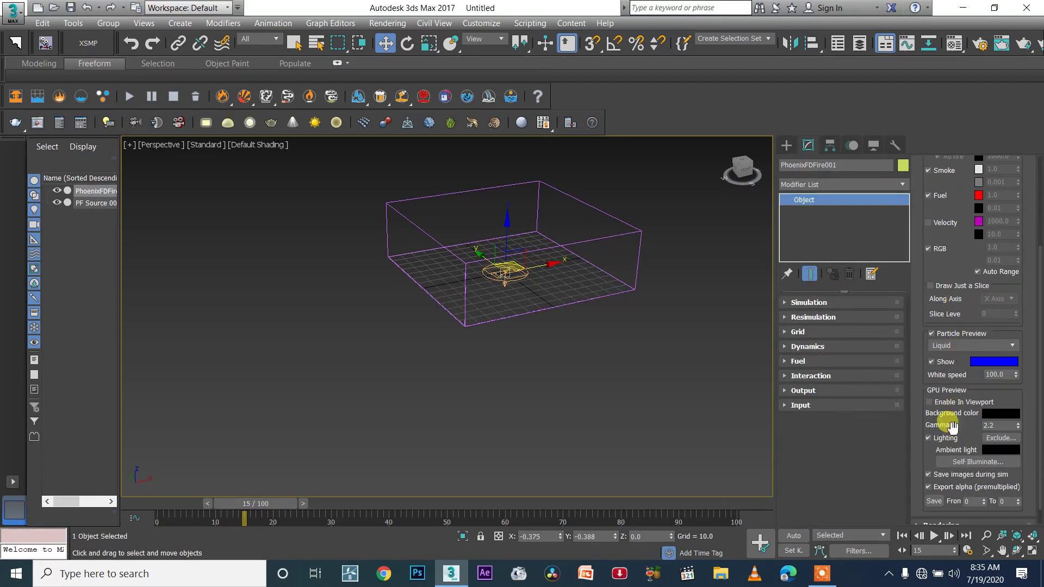
pyautogui.scroll(-1, 963, 426)
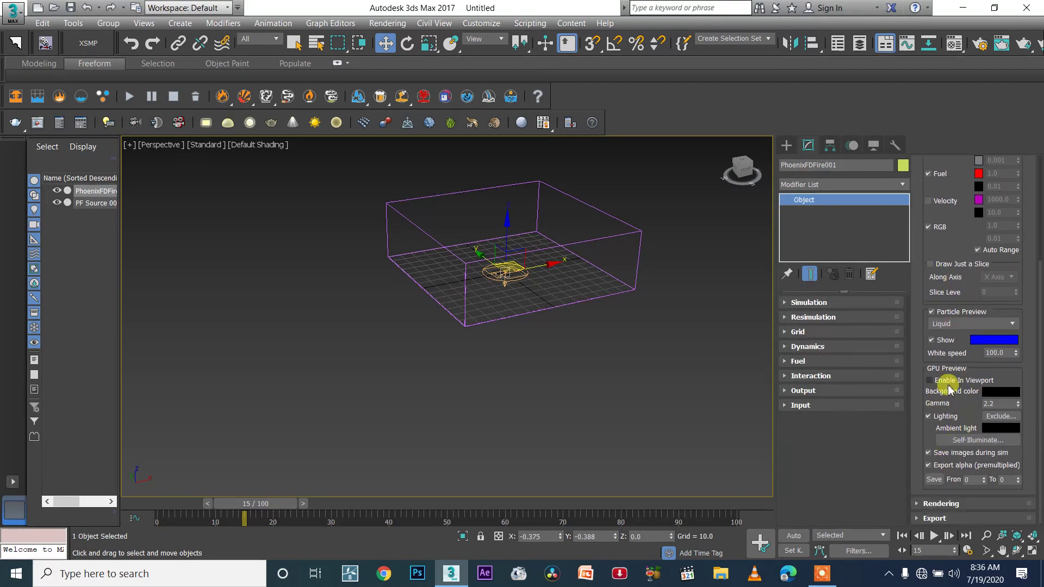
pyautogui.click(931, 377)
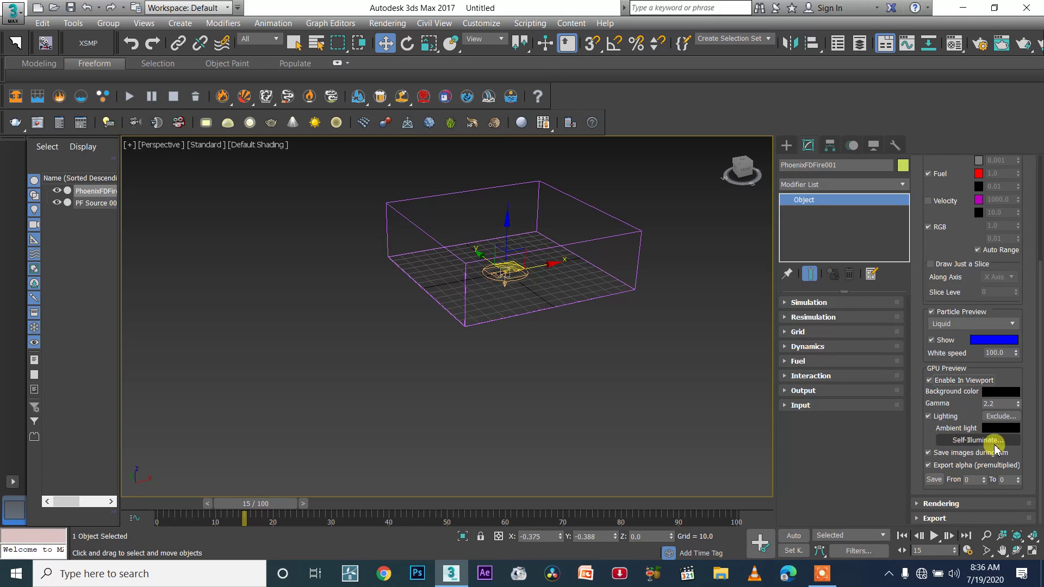
# - Move the timeline to frame 4 and create a PhoenixFD PHXSource helper beside the simulator grid
pyautogui.scroll(4, 506, 250)
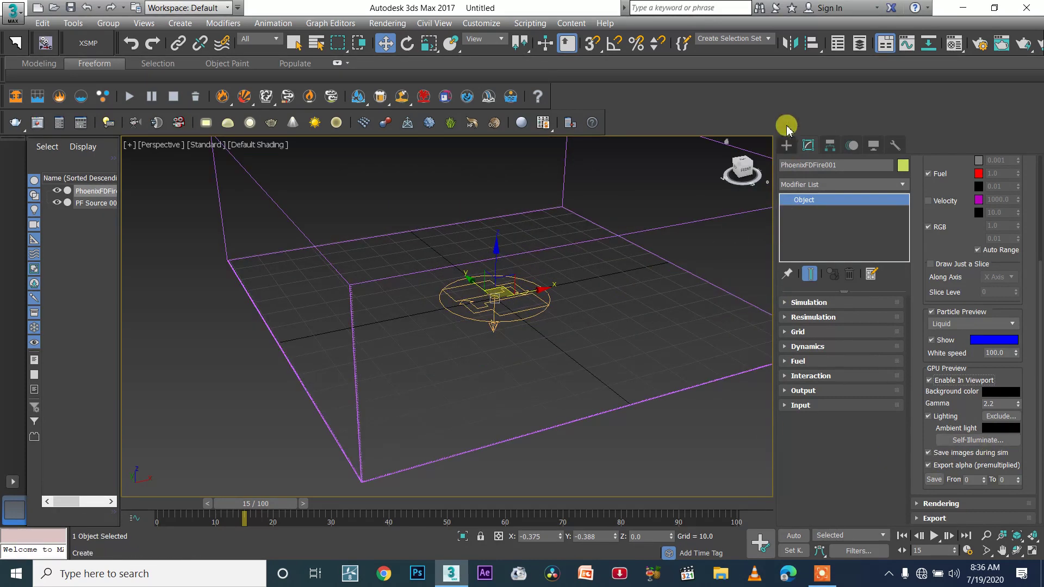
pyautogui.click(787, 145)
pyautogui.click(851, 165)
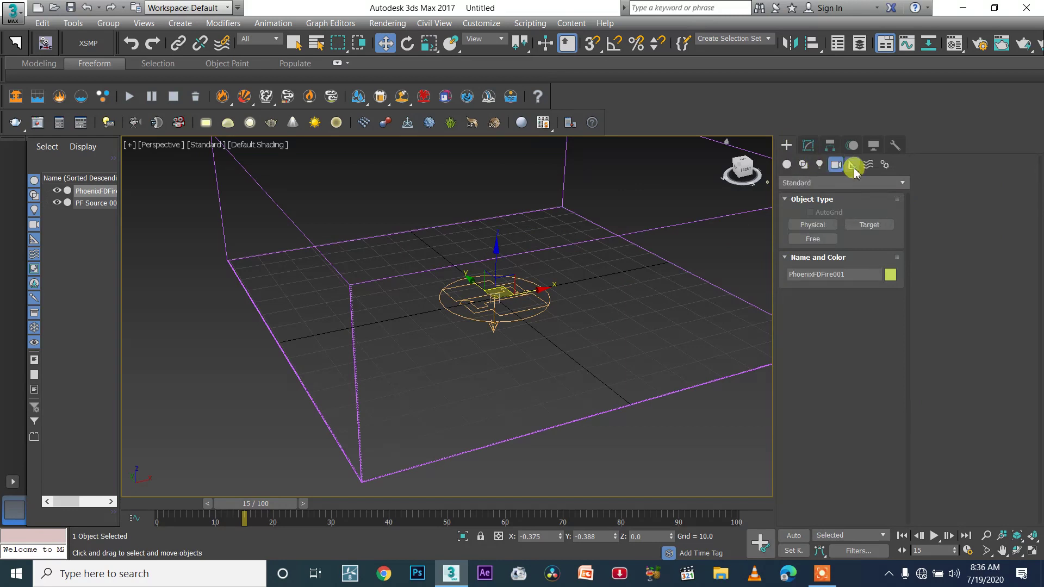
pyautogui.click(836, 164)
pyautogui.click(852, 164)
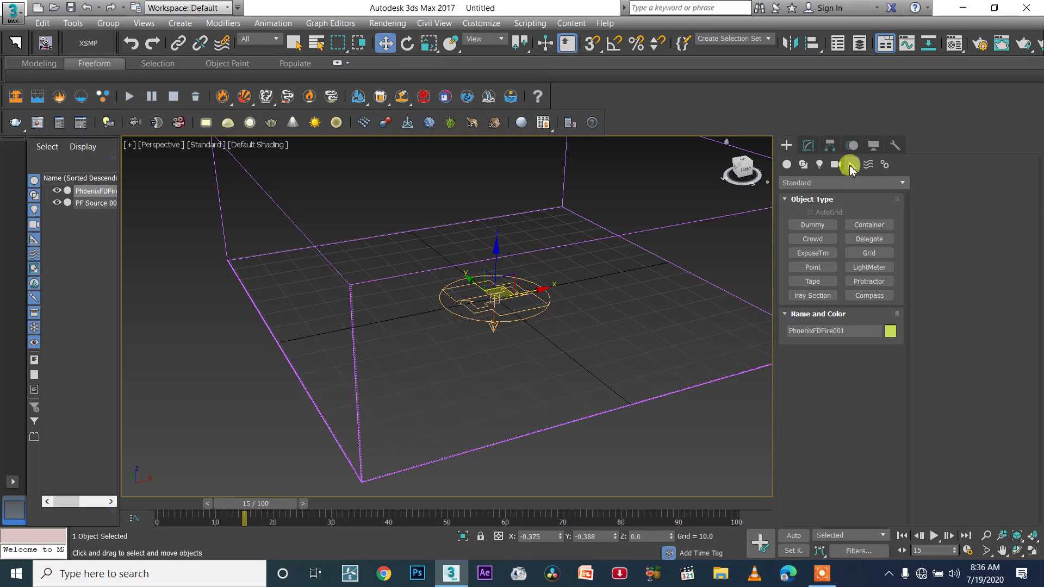
pyautogui.moveTo(260, 505); pyautogui.dragTo(217, 501)
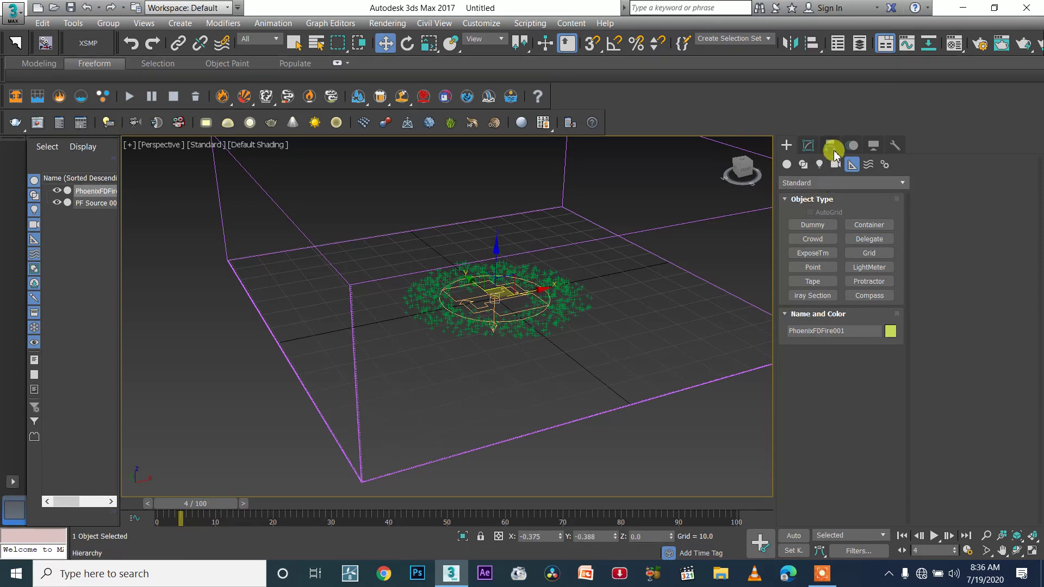
pyautogui.click(807, 146)
pyautogui.click(789, 145)
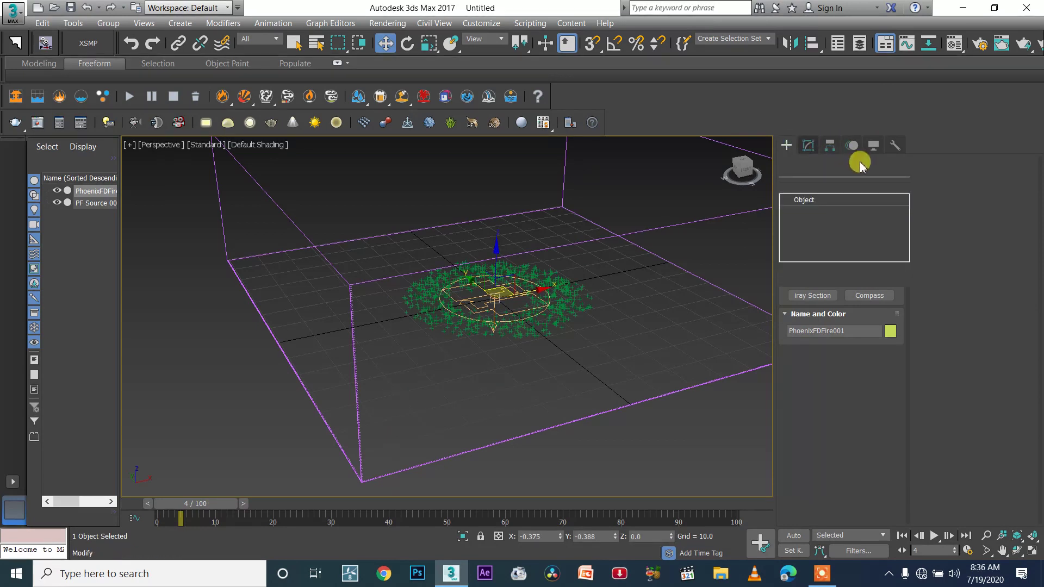
pyautogui.click(853, 164)
pyautogui.click(845, 183)
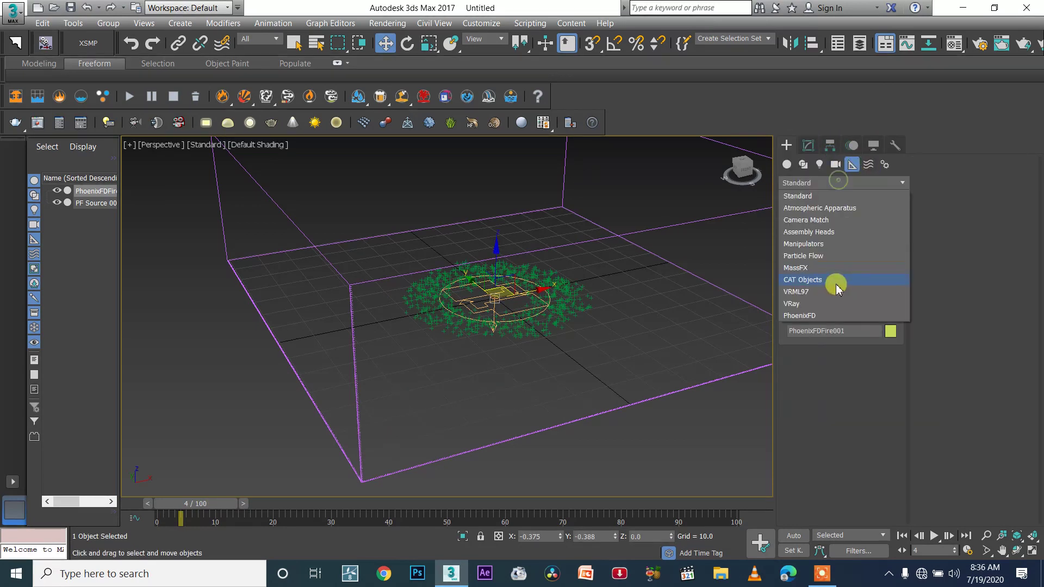
pyautogui.click(848, 313)
pyautogui.click(812, 225)
pyautogui.scroll(-3, 653, 245)
pyautogui.moveTo(388, 315); pyautogui.dragTo(399, 326)
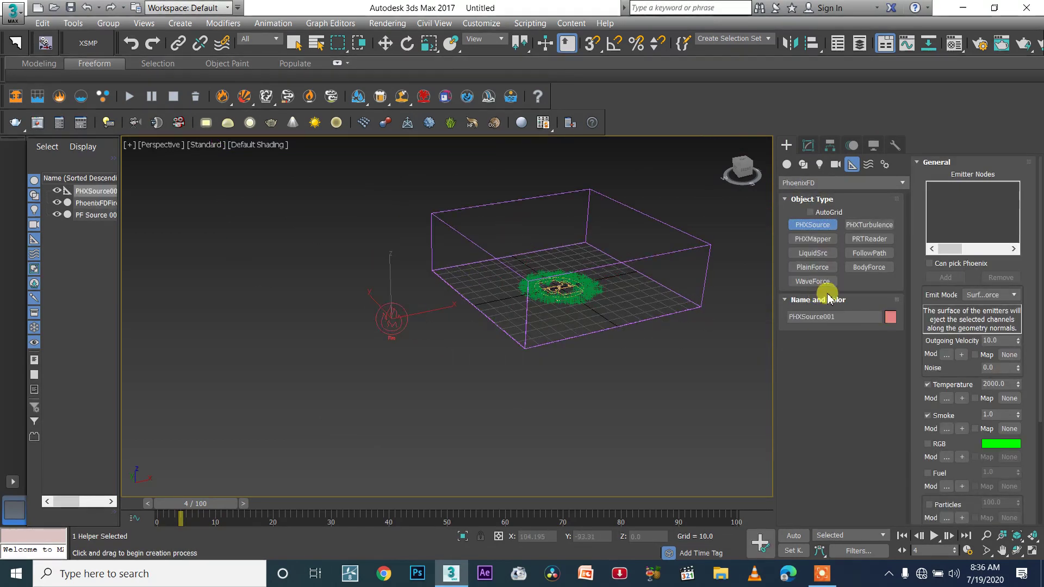
# - Add PF Source 001 and its Event 001 as the fire source's emitter nodes, and return the timeline to frame 0
pyautogui.click(806, 146)
pyautogui.click(814, 418)
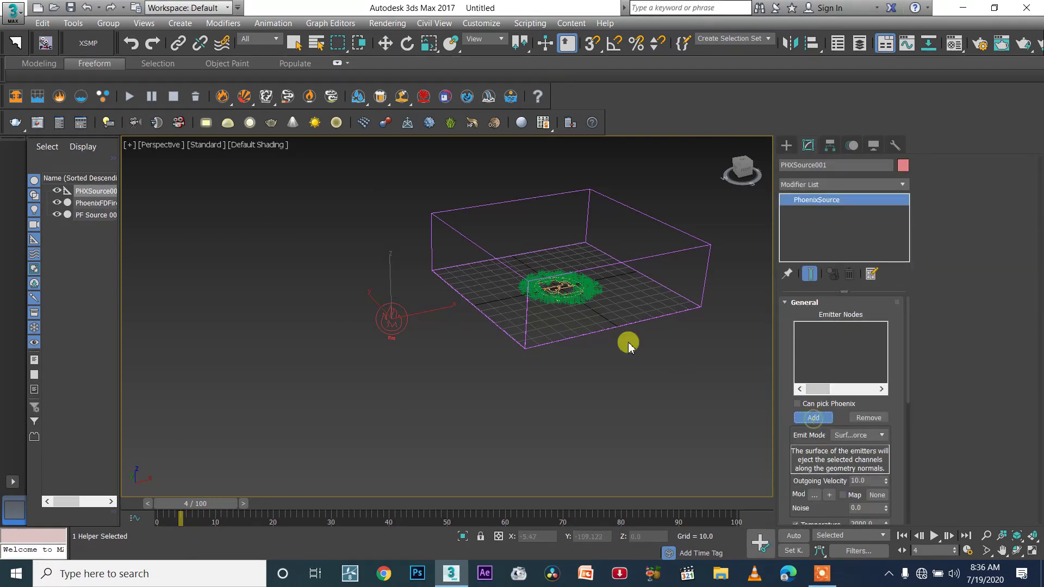
pyautogui.click(564, 294)
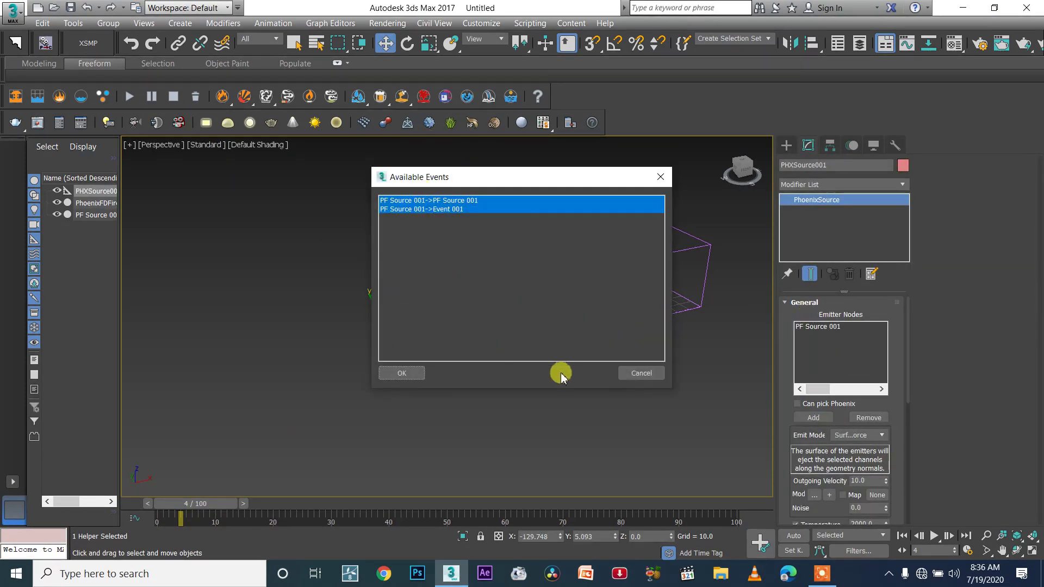
pyautogui.click(397, 374)
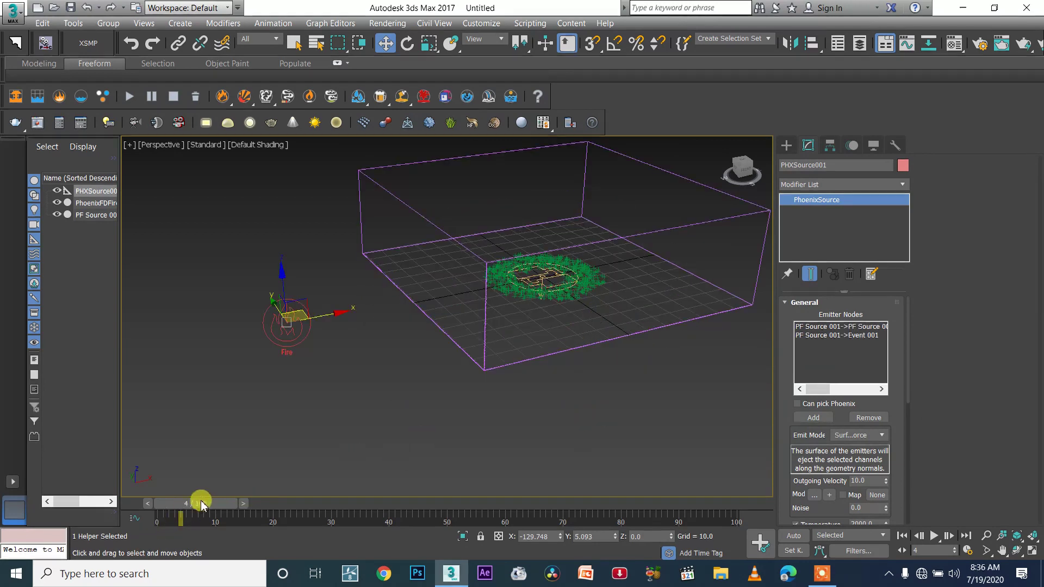
pyautogui.moveTo(197, 502); pyautogui.dragTo(88, 505)
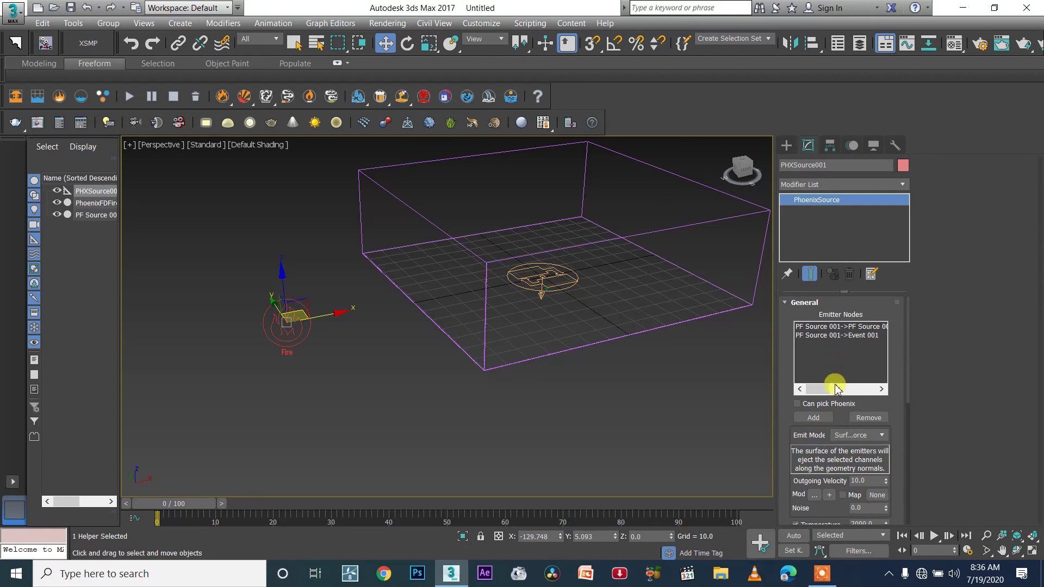
# - Set the fire source's Outgoing Velocity to 2 and turn off its Temperature channel
pyautogui.click(874, 482)
pyautogui.scroll(-5, 903, 405)
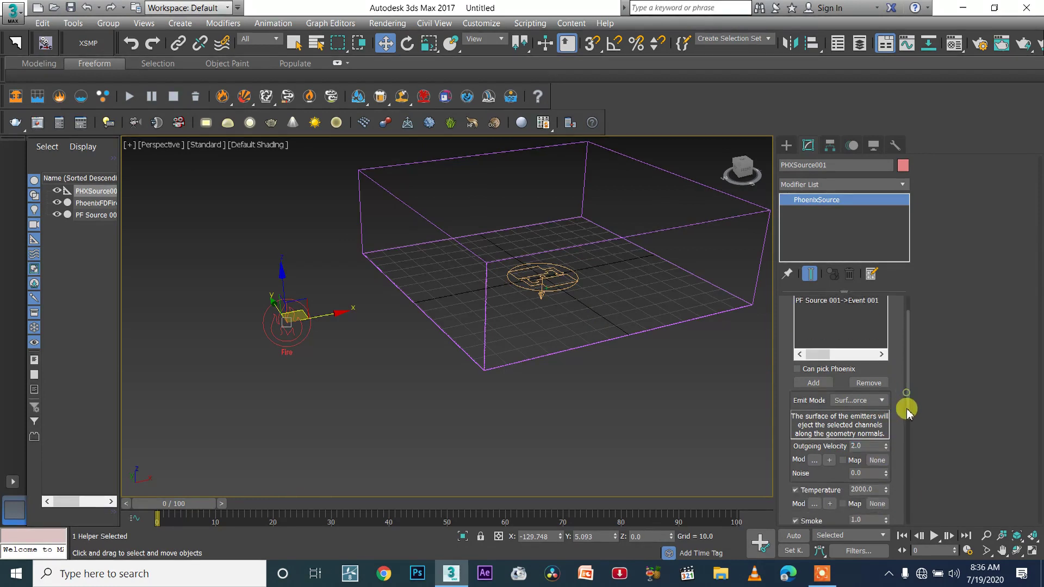
pyautogui.scroll(1, 906, 452)
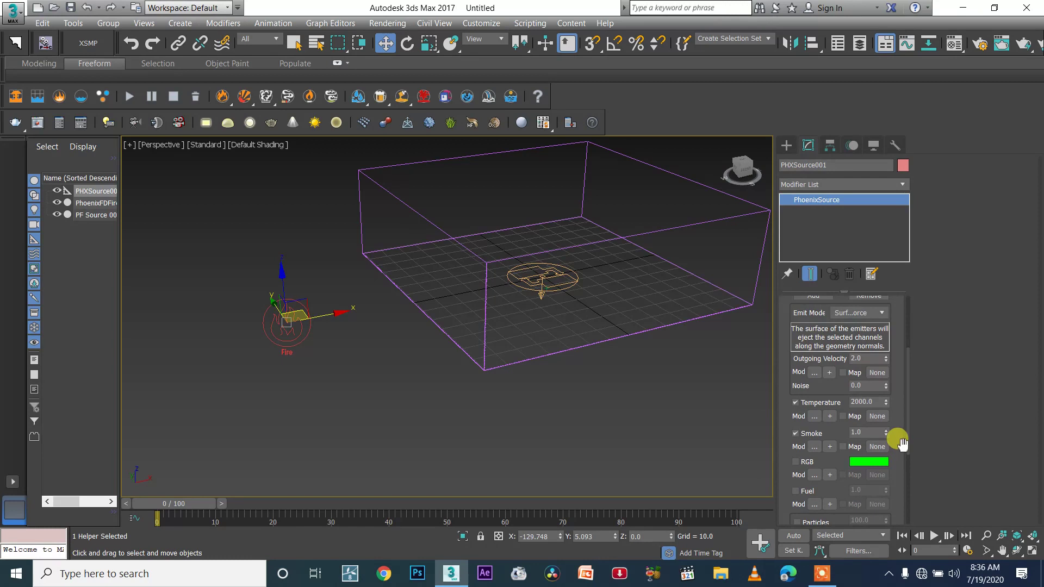
pyautogui.click(829, 404)
# - Set the fire source's Motion Vel. to 5
pyautogui.scroll(-3, 905, 419)
pyautogui.scroll(-1, 908, 438)
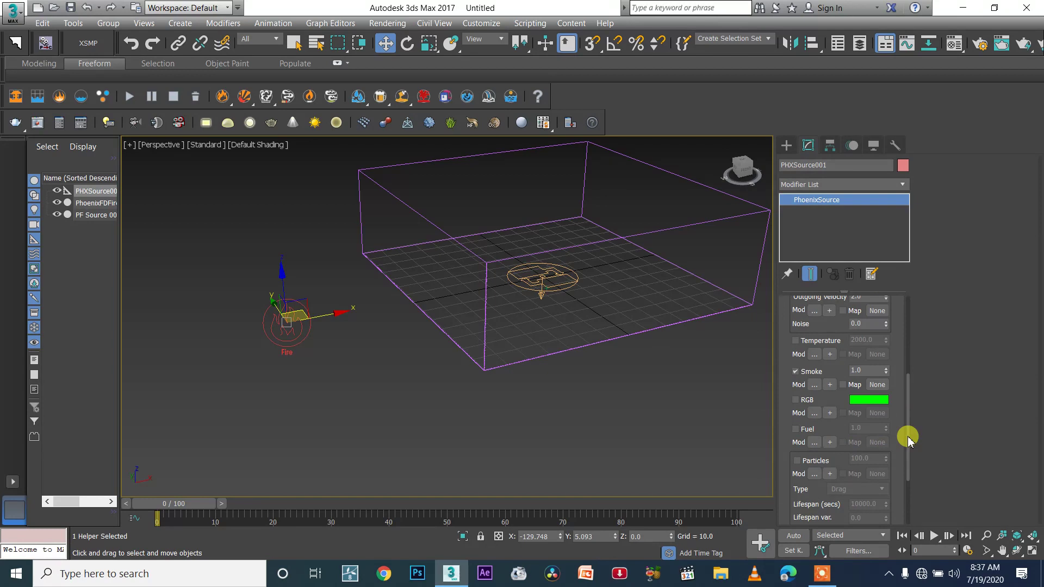
pyautogui.scroll(-2, 908, 438)
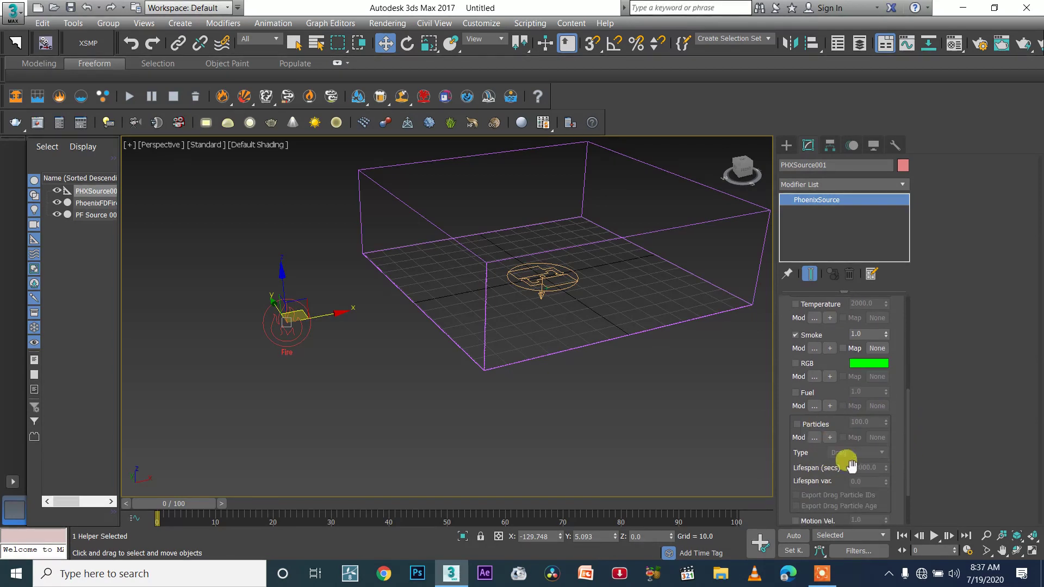
pyautogui.scroll(-1, 906, 474)
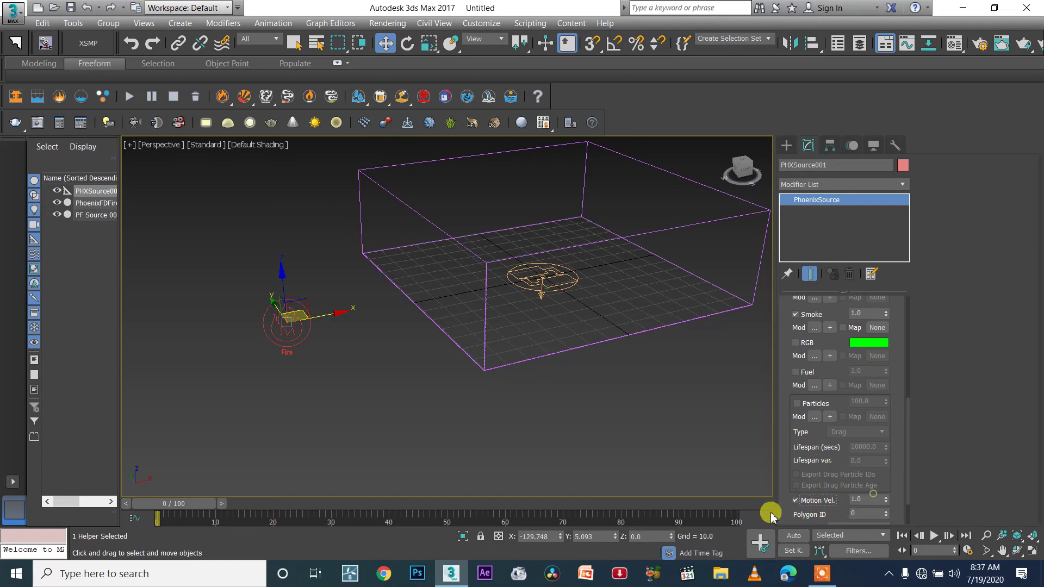
pyautogui.doubleClick(867, 498)
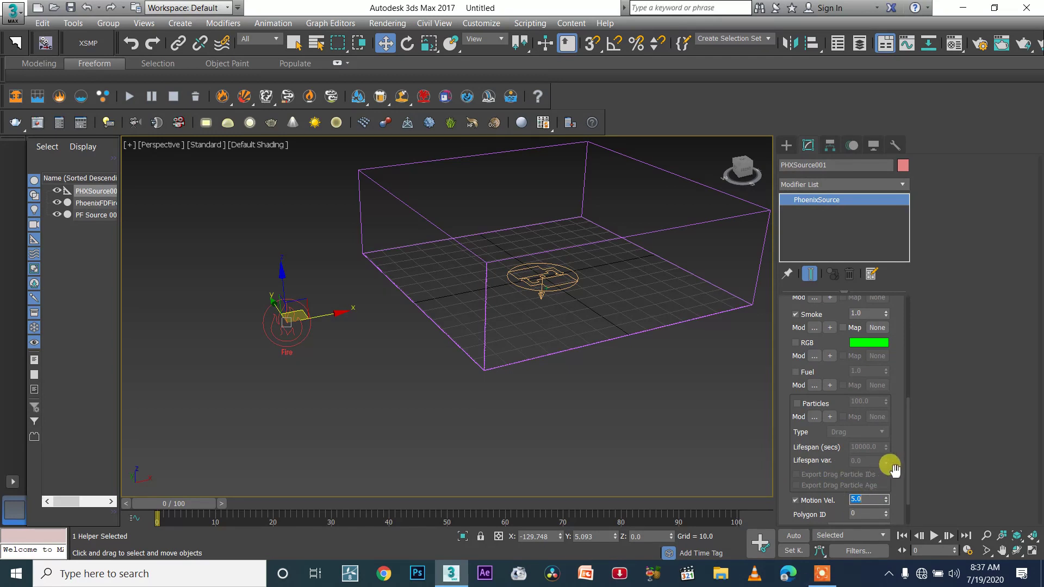
pyautogui.scroll(-2, 897, 469)
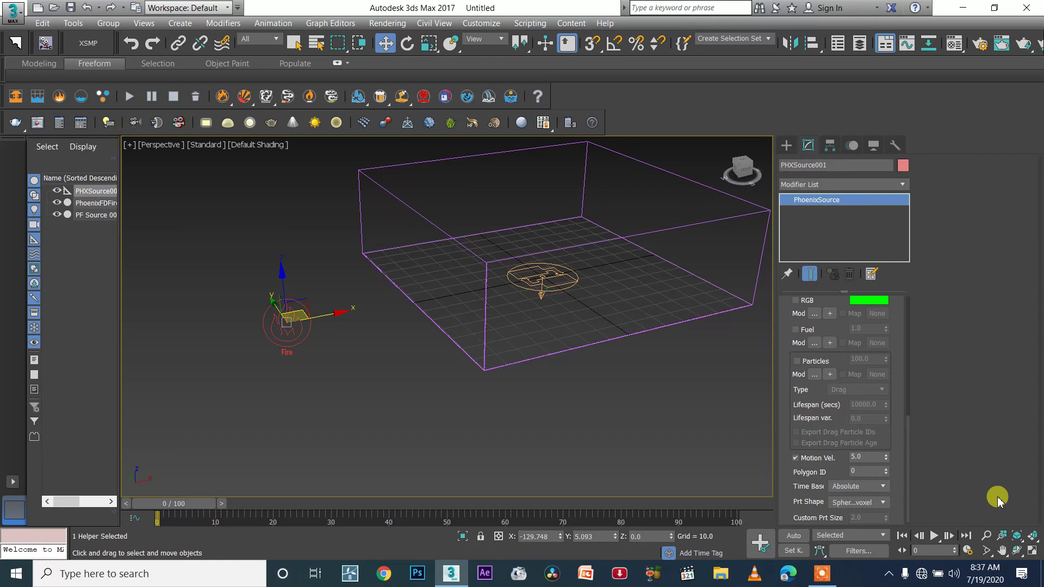
# - Run the Phoenix simulation for its first frames, examine the emission around the particle emitter, and stop it
pyautogui.click(133, 98)
pyautogui.scroll(3, 582, 282)
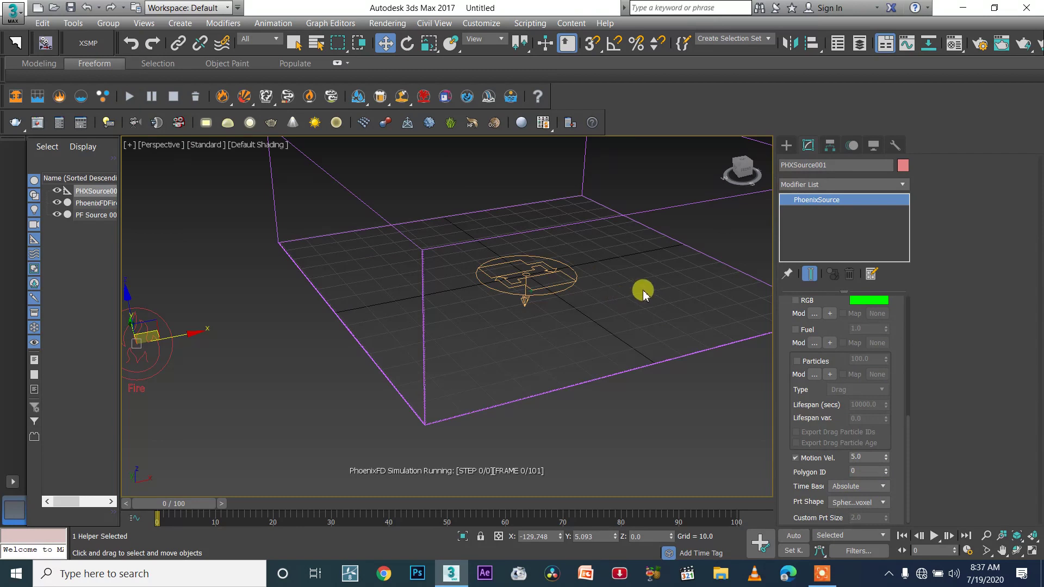
pyautogui.moveTo(666, 308); pyautogui.dragTo(569, 311, button='middle')
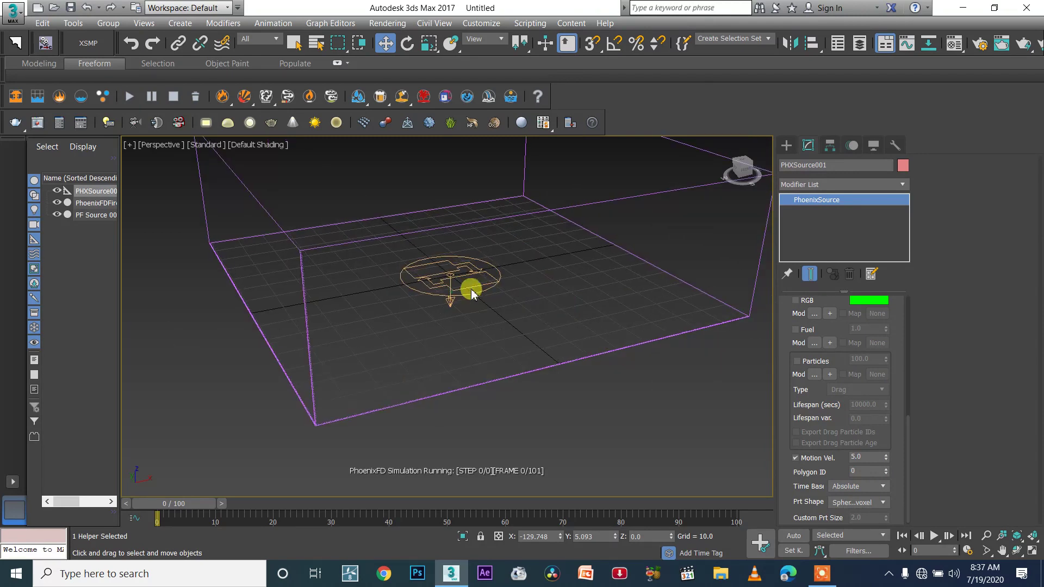
pyautogui.scroll(-3, 690, 220)
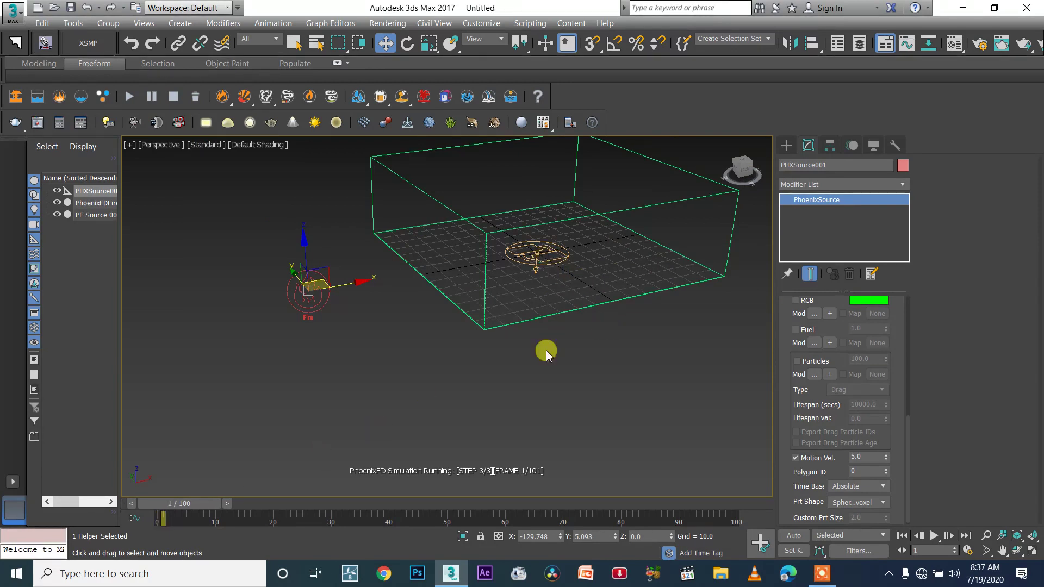
pyautogui.scroll(3, 561, 269)
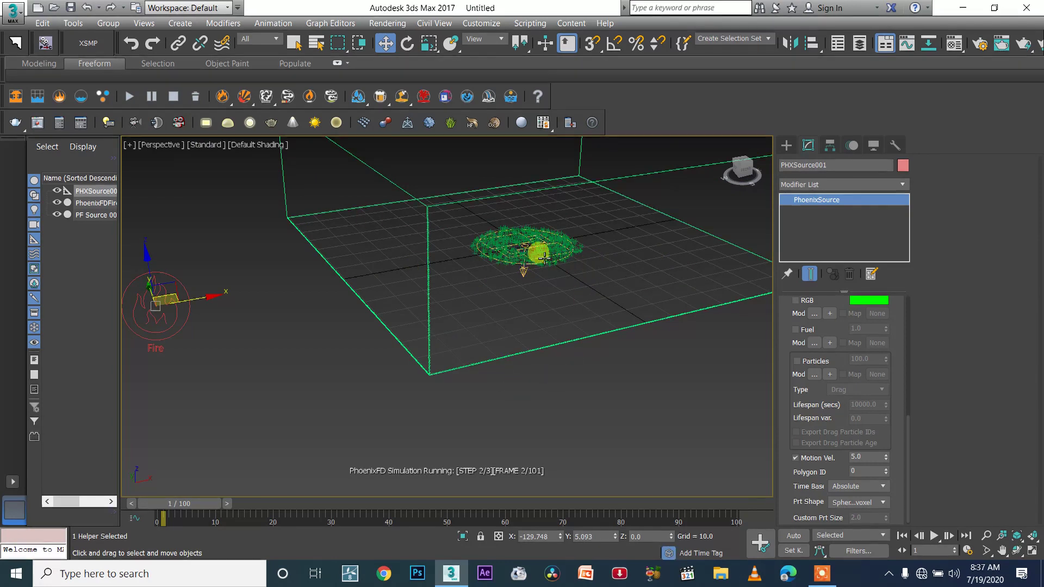
pyautogui.moveTo(605, 273); pyautogui.dragTo(576, 315, button='middle')
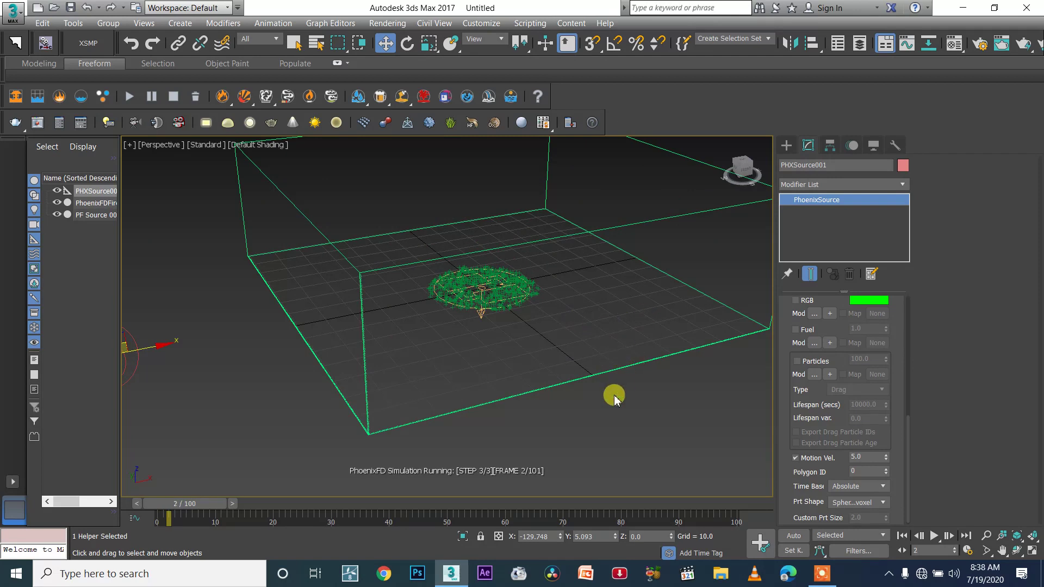
pyautogui.scroll(-3, 614, 400)
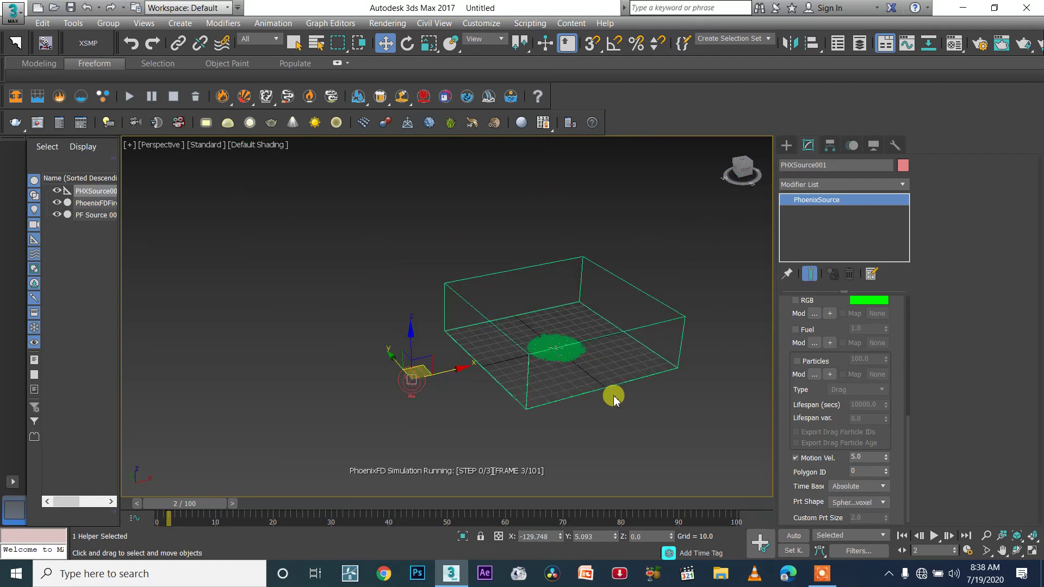
pyautogui.scroll(3, 613, 400)
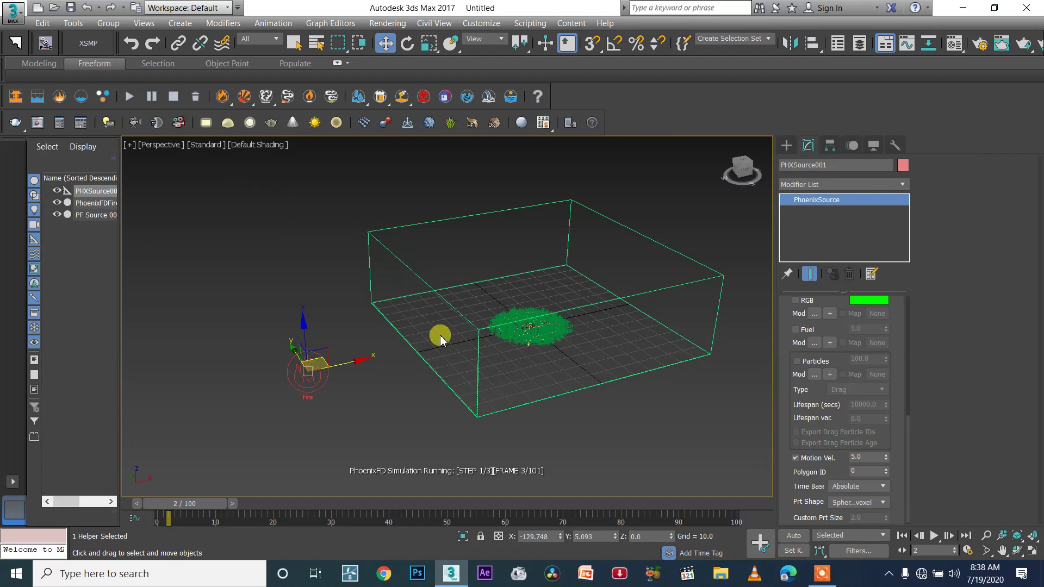
pyautogui.press('z')
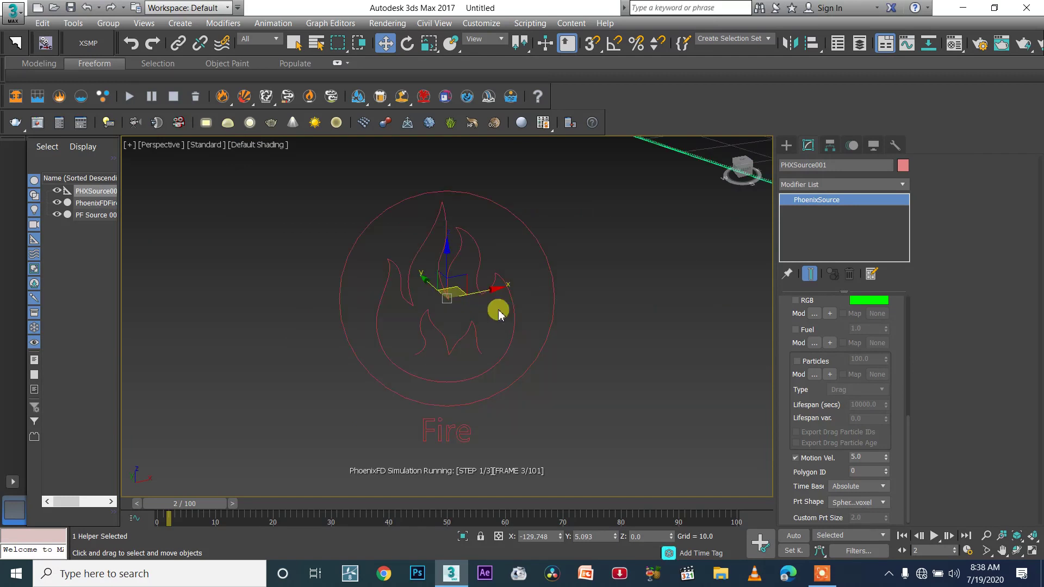
pyautogui.scroll(-1, 598, 308)
pyautogui.moveTo(606, 308); pyautogui.dragTo(275, 359, button='middle')
pyautogui.moveTo(604, 314); pyautogui.dragTo(357, 327, button='middle')
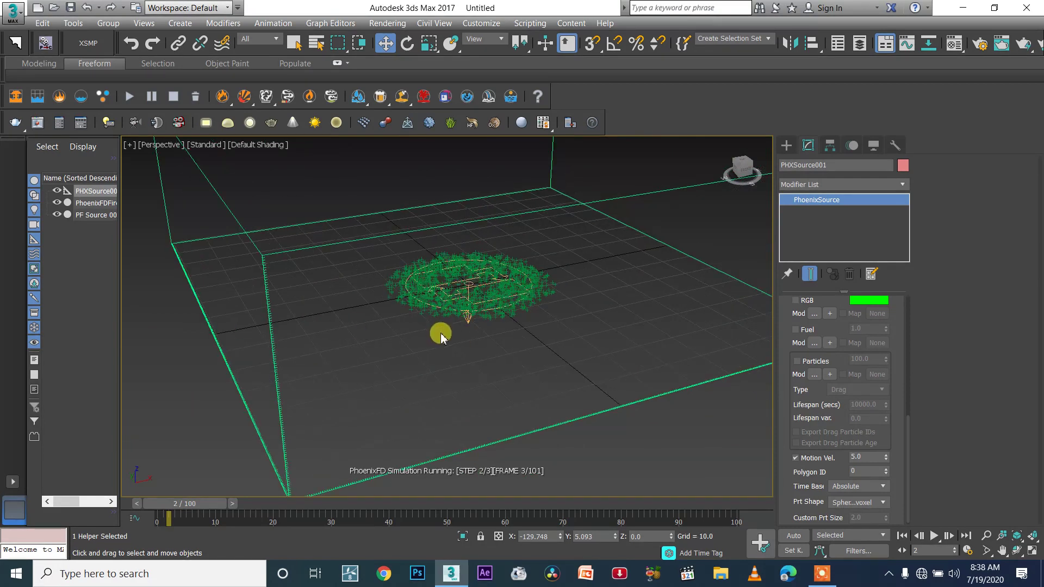
pyautogui.scroll(-4, 440, 335)
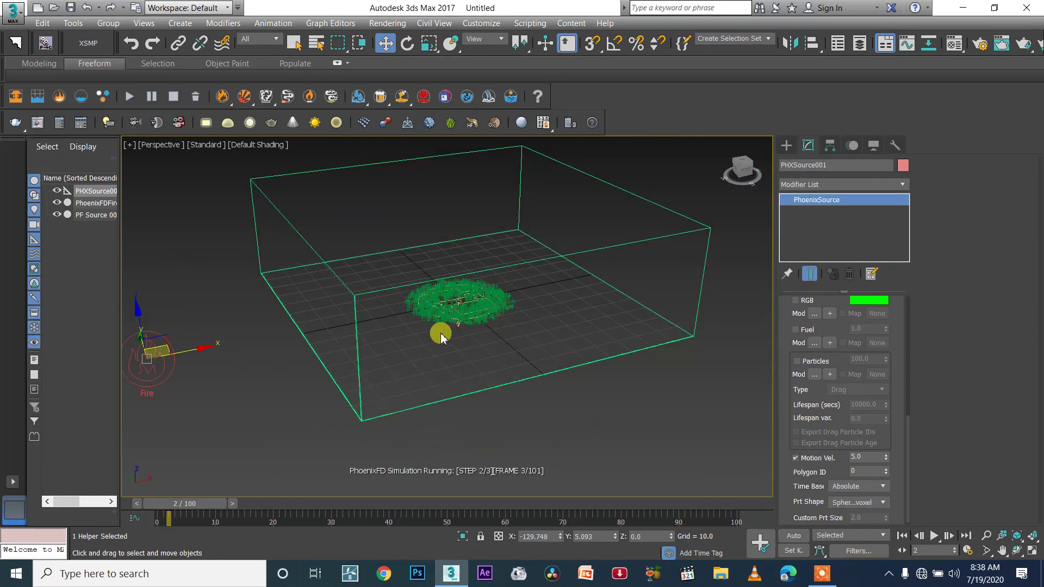
pyautogui.click(175, 99)
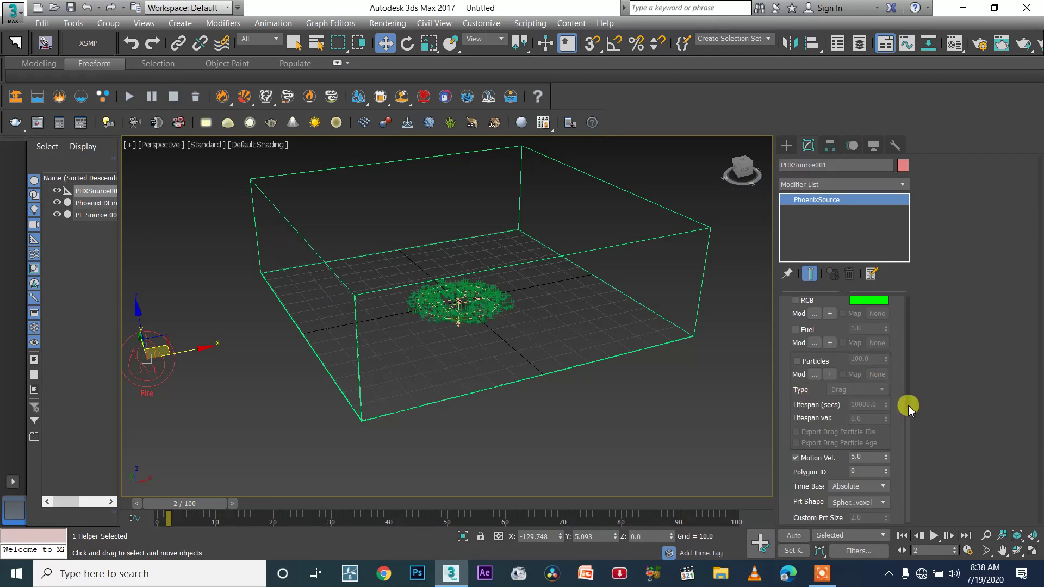
# - Turn the fire source's Temperature channel back on, set Outgoing Velocity to 20, and briefly start and stop the simulation
pyautogui.scroll(5, 907, 411)
pyautogui.click(821, 471)
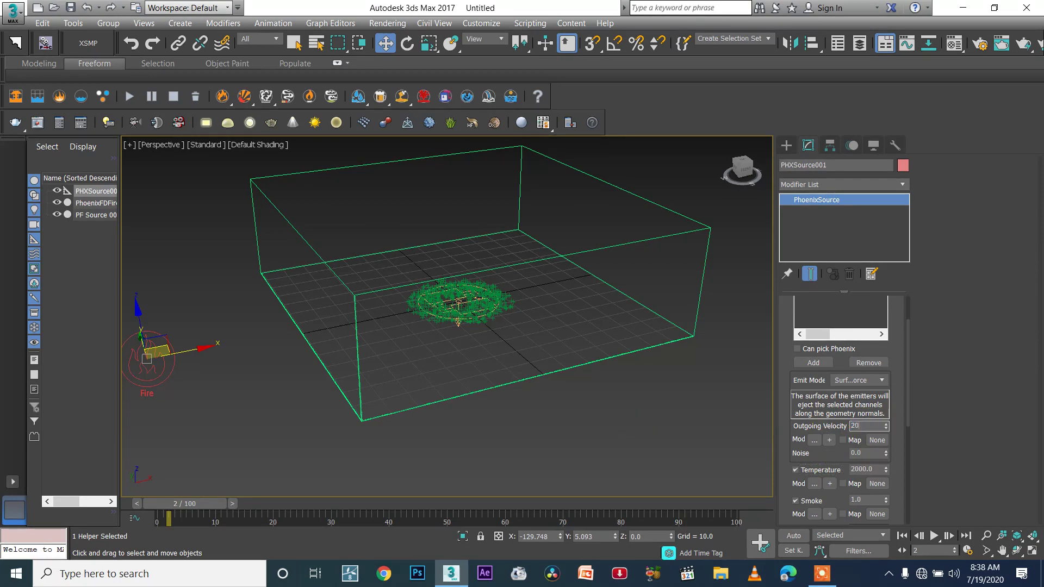
pyautogui.click(129, 97)
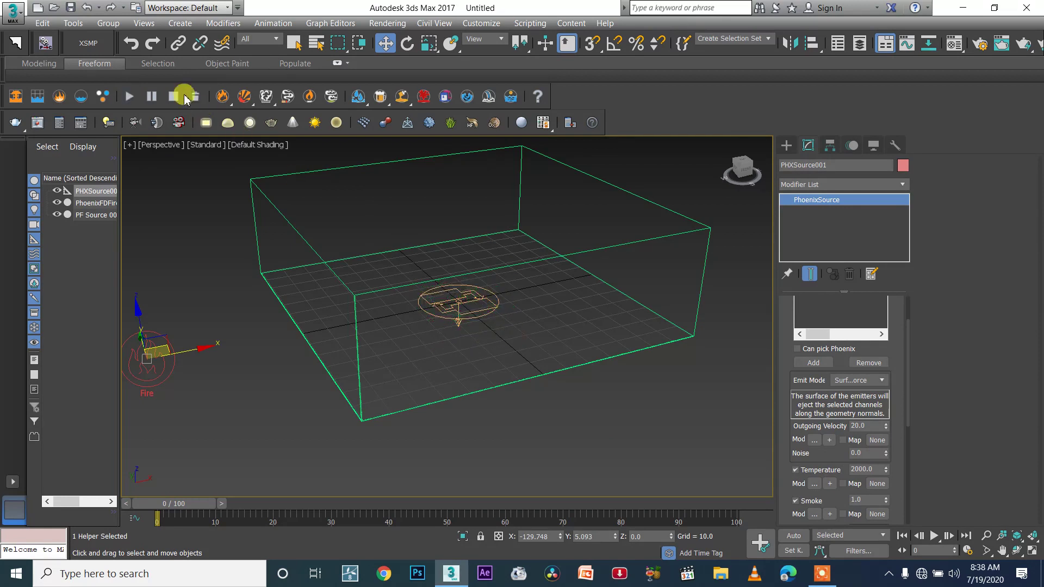
pyautogui.click(175, 99)
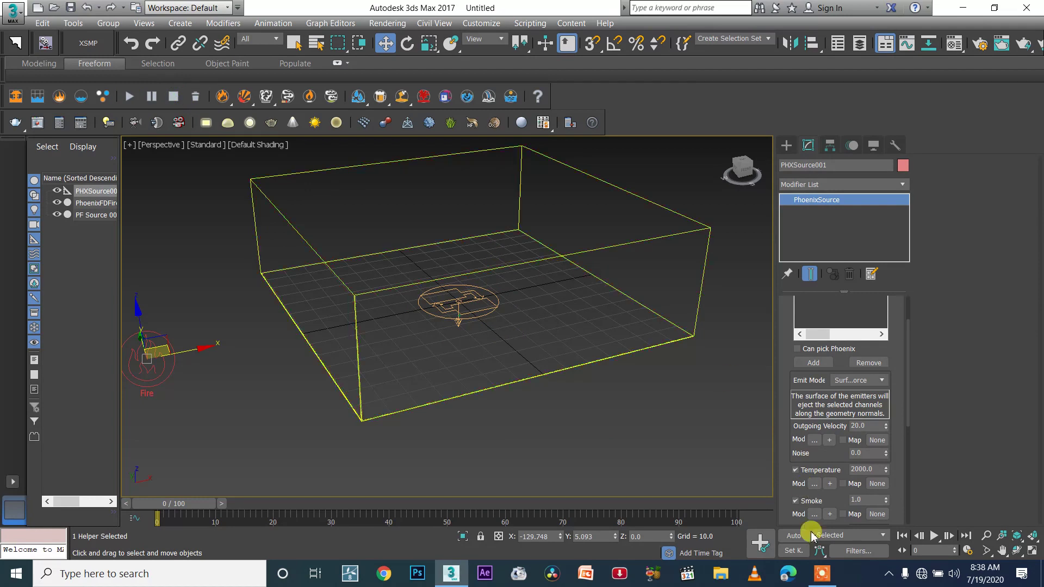
# - Set the fire simulator grid's Cell size to 1.0
pyautogui.moveTo(767, 552)
pyautogui.click(700, 558)
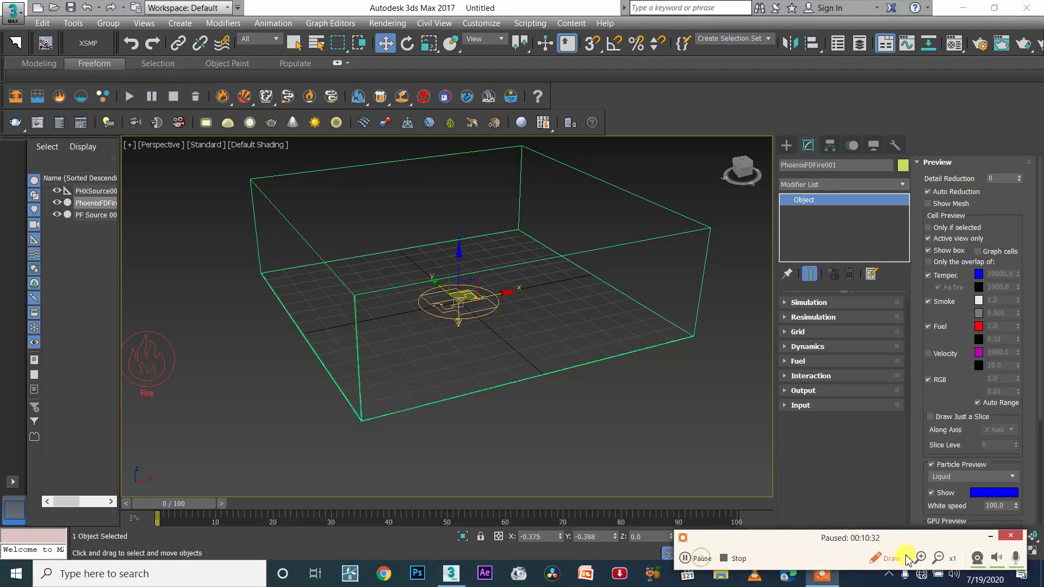
pyautogui.click(994, 538)
pyautogui.click(800, 332)
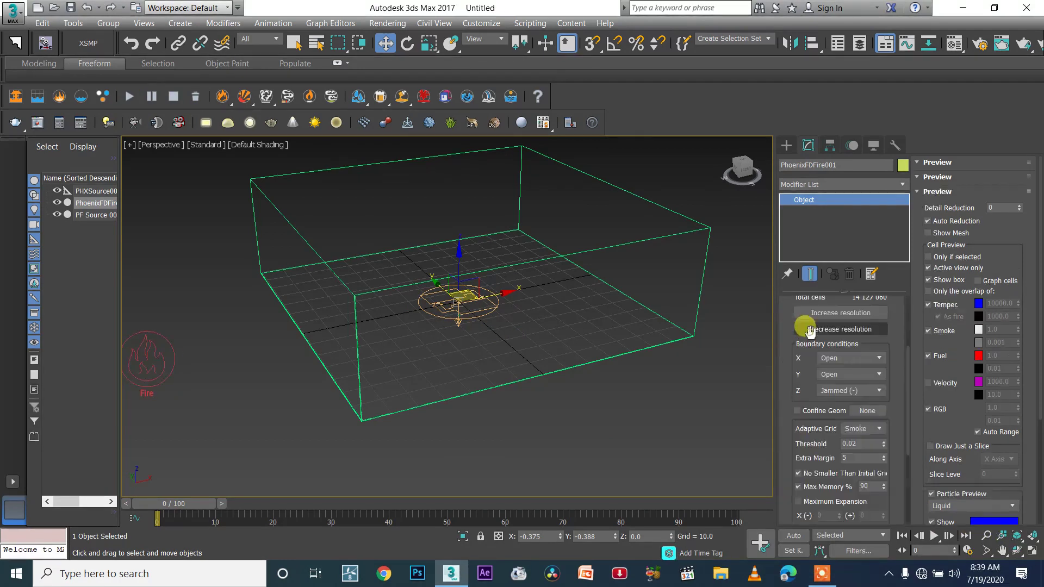
pyautogui.doubleClick(1001, 179)
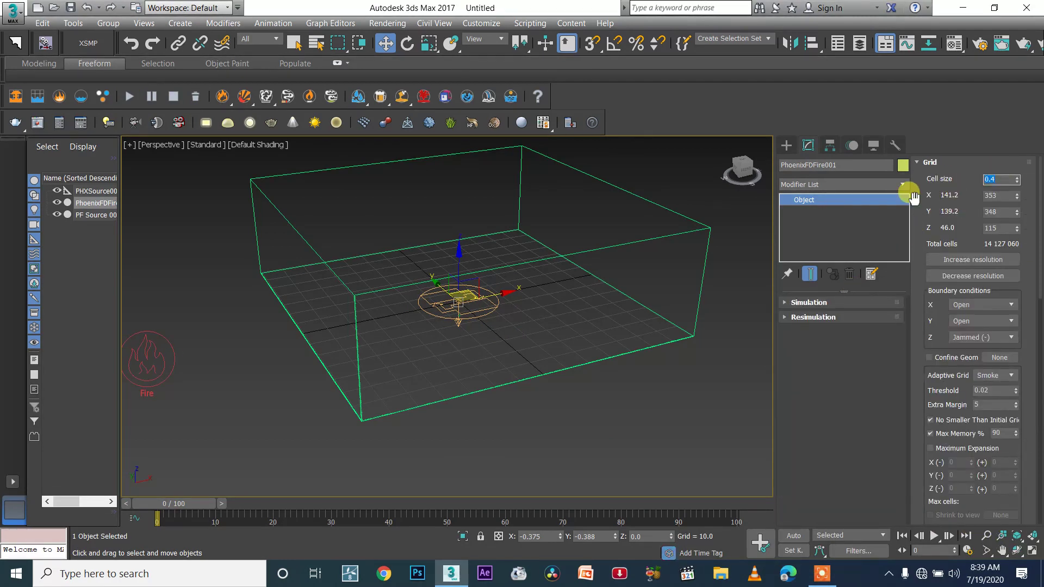
pyautogui.write('1')
pyautogui.press('Return')
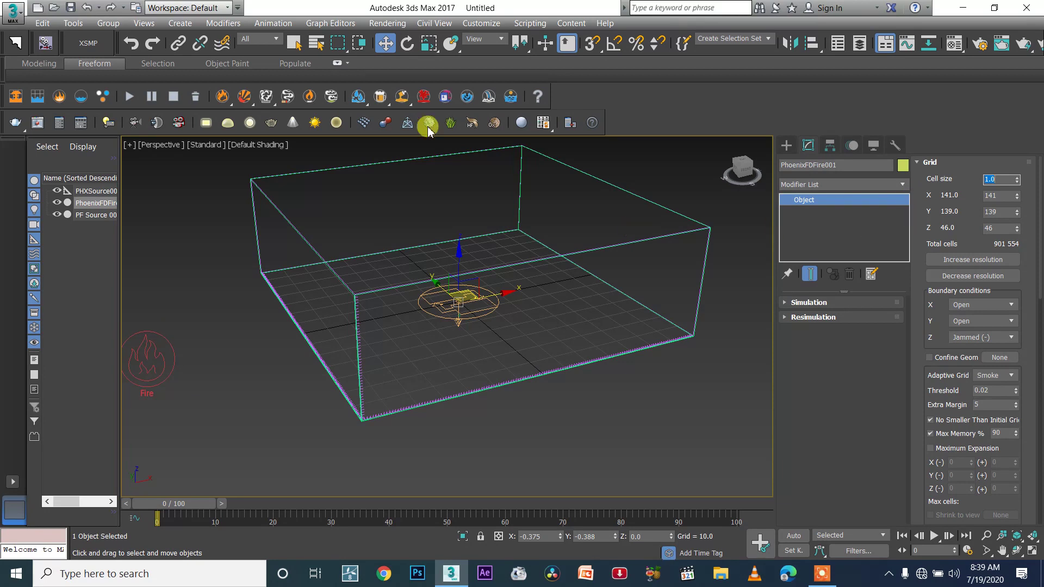
# - Run the simulation briefly, stop it, and raise the PF Source emitter to Z 3.623
pyautogui.click(171, 95)
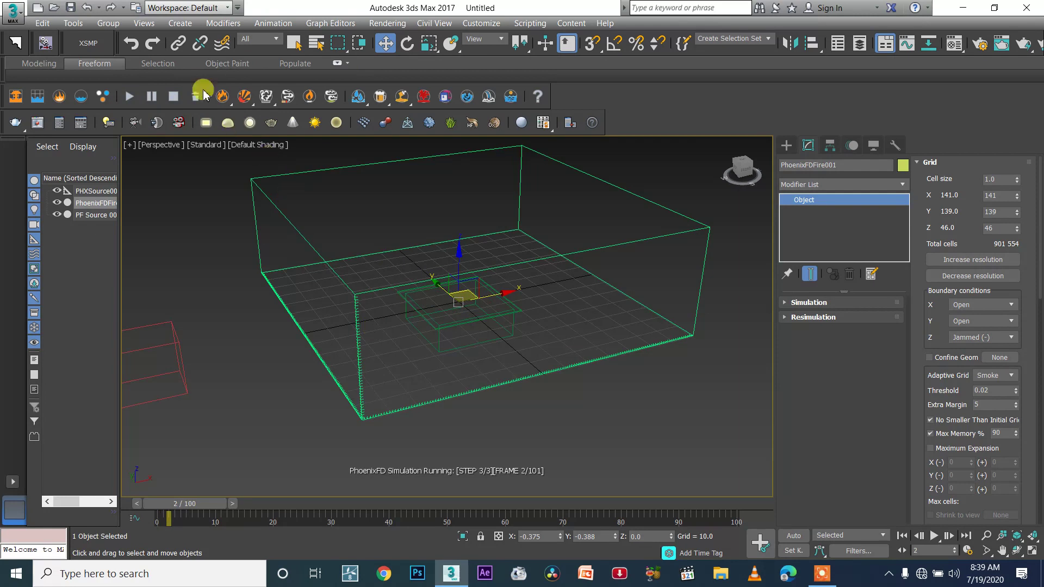
pyautogui.click(174, 98)
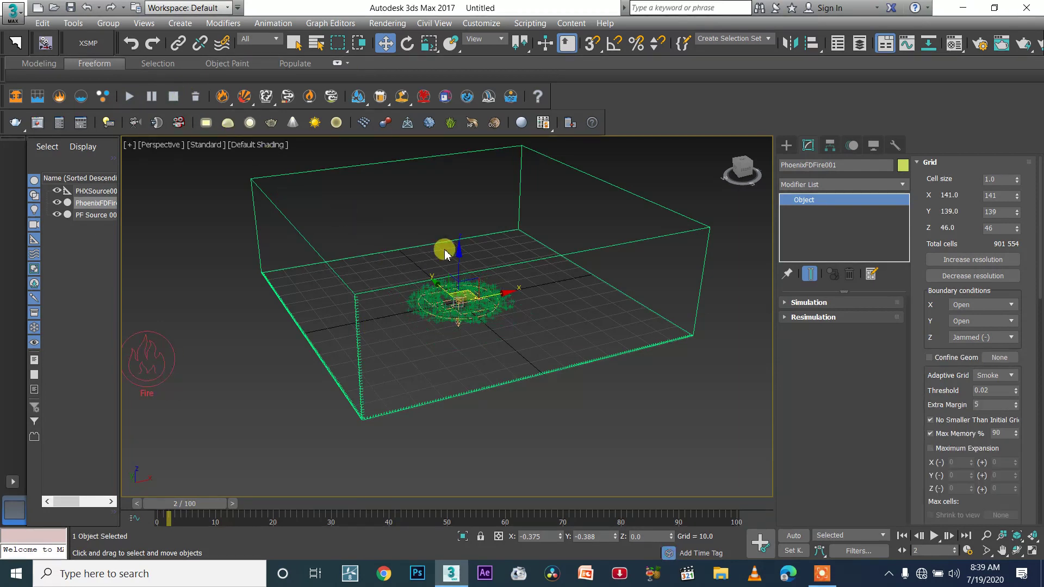
pyautogui.moveTo(460, 264)
pyautogui.mouseDown()
pyautogui.moveTo(463, 249)
pyautogui.moveTo(459, 261)
pyautogui.mouseUp()
pyautogui.hotkey('ctrl', 'z')
pyautogui.click(481, 305)
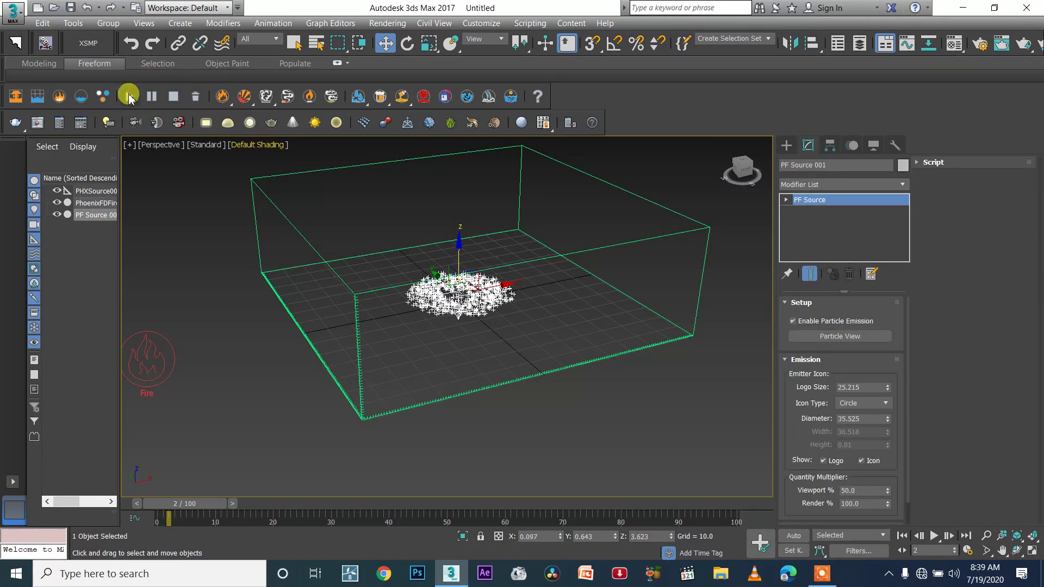
# - Set the fire source's Outgoing Velocity to 100 and turn off Motion Vel
pyautogui.click(156, 349)
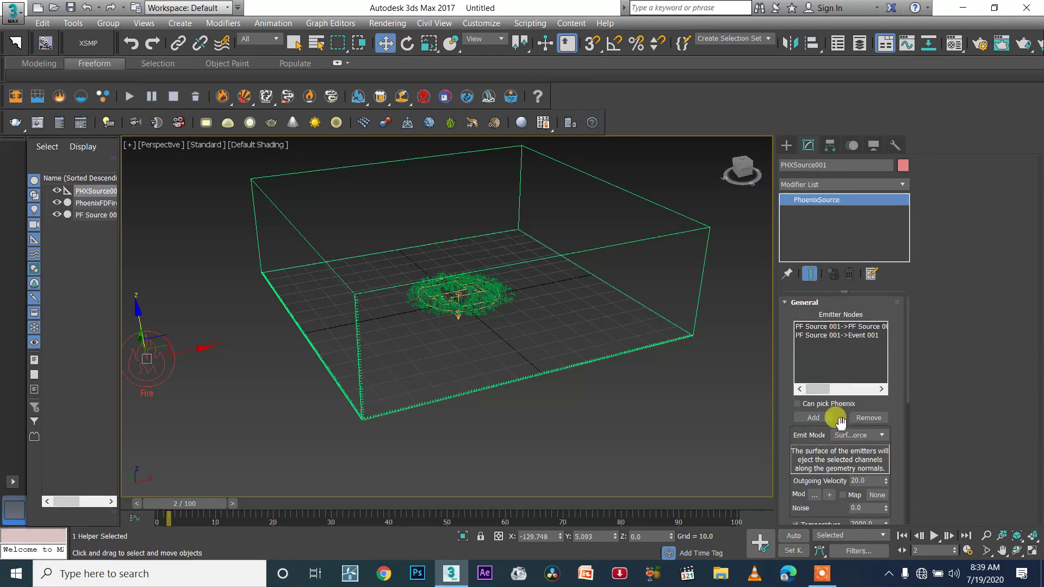
pyautogui.doubleClick(865, 480)
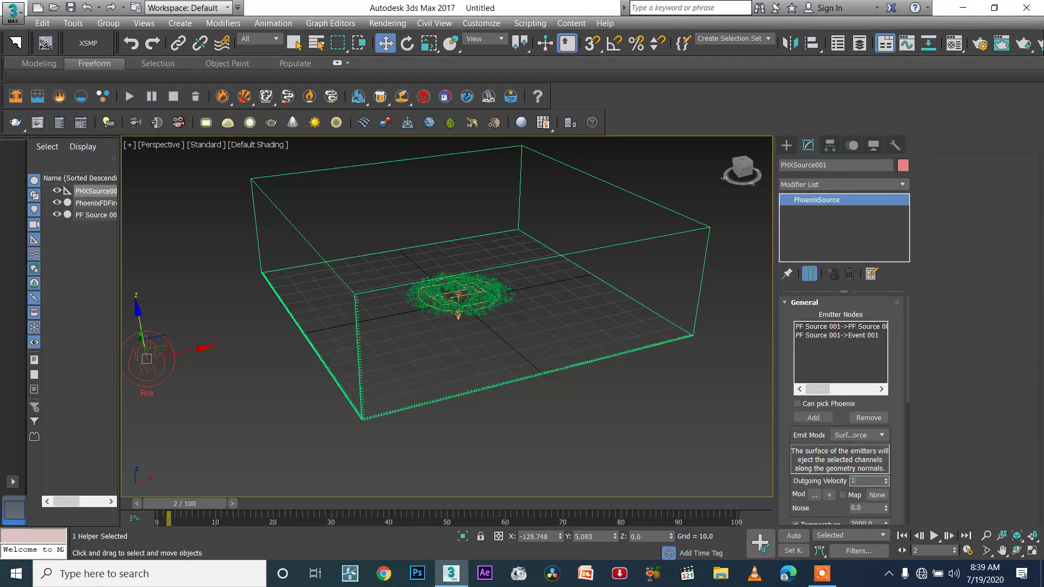
pyautogui.moveTo(909, 385); pyautogui.dragTo(911, 533)
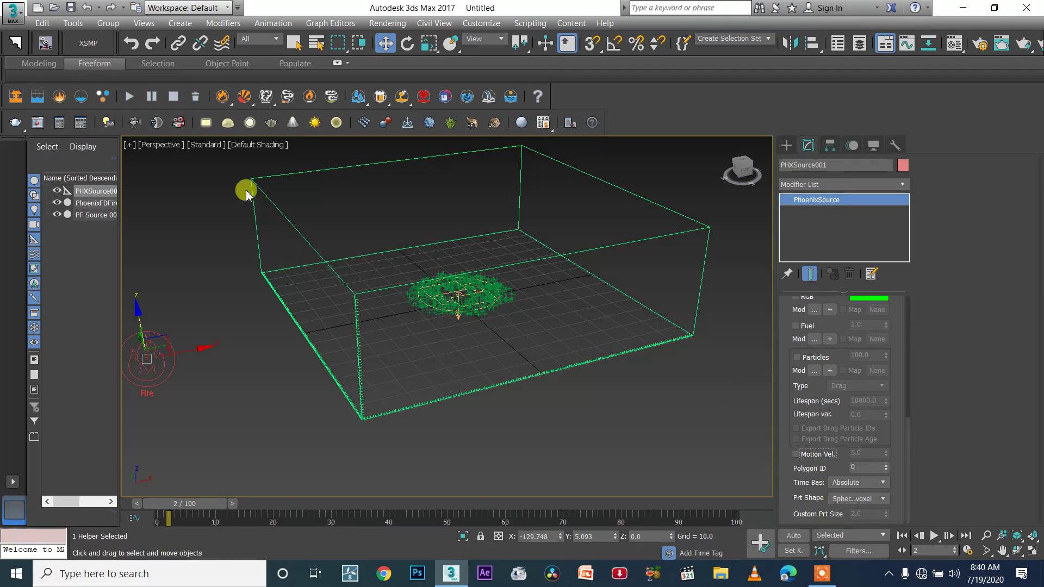
# - Test the simulation's first frames, stop it, and turn off the fire source's Temperature channel
pyautogui.click(129, 96)
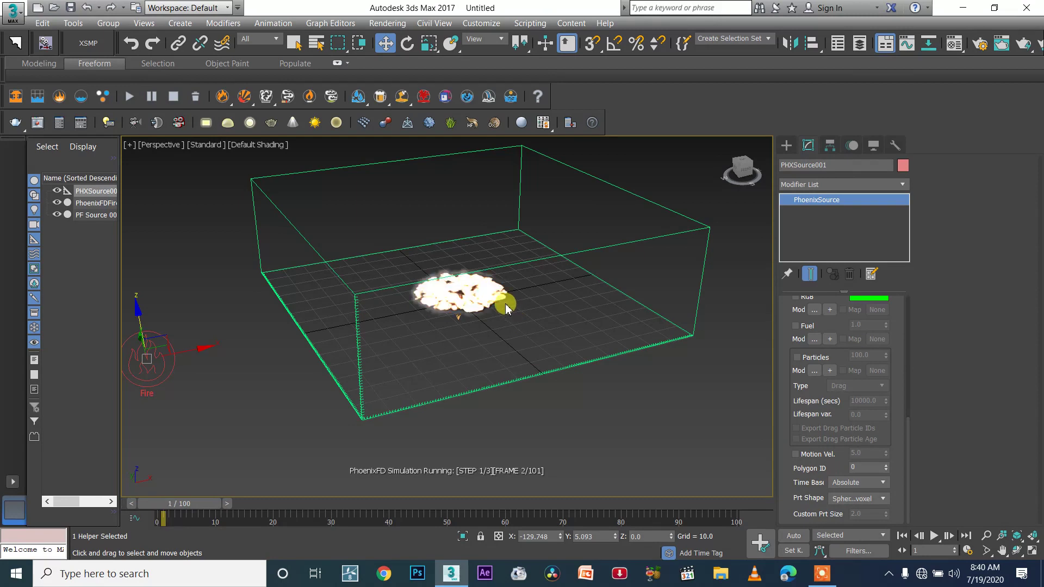
pyautogui.click(556, 318)
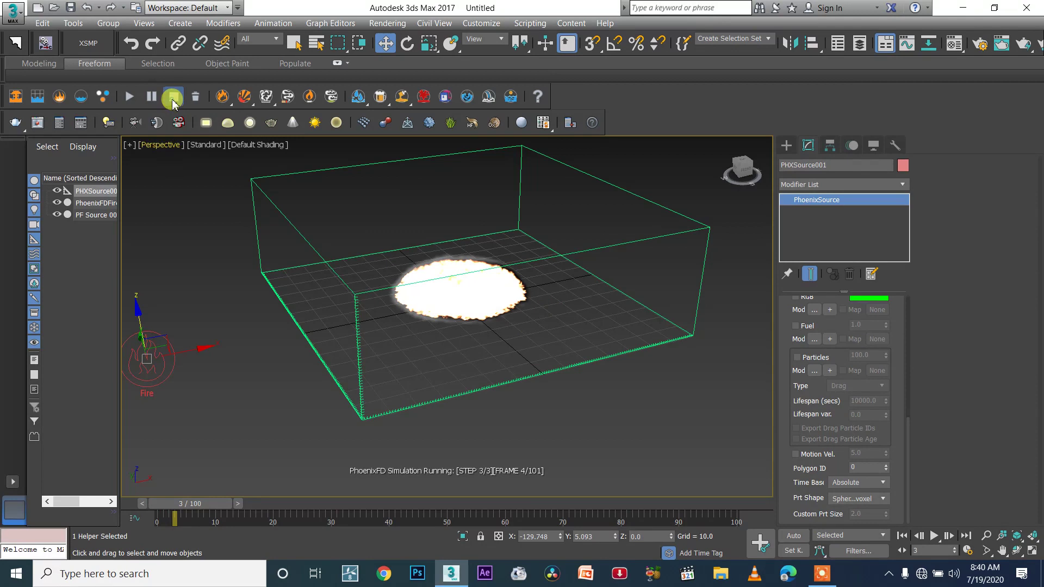
pyautogui.moveTo(904, 426); pyautogui.dragTo(911, 331)
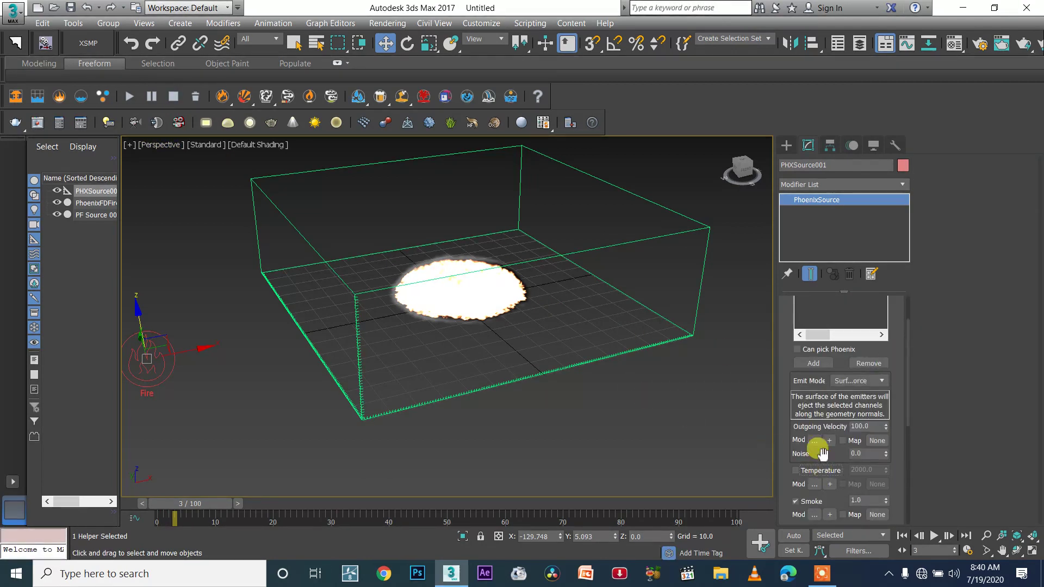
pyautogui.moveTo(907, 405); pyautogui.dragTo(909, 462)
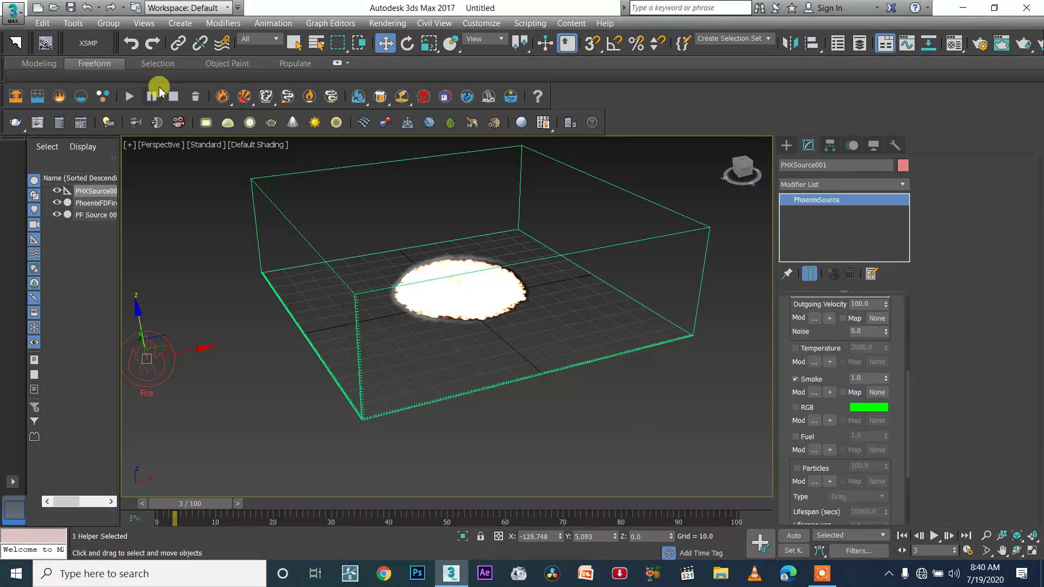
# - Simulate the first few frames with smoke only, examine the smoke's shape from different angles, and stop the simulation
pyautogui.click(129, 97)
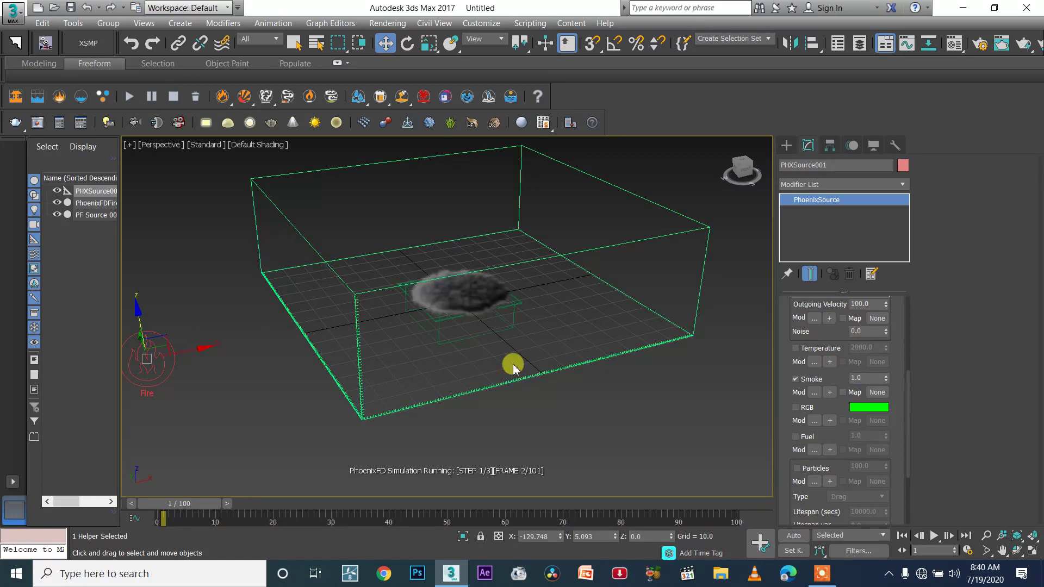
pyautogui.click(745, 173)
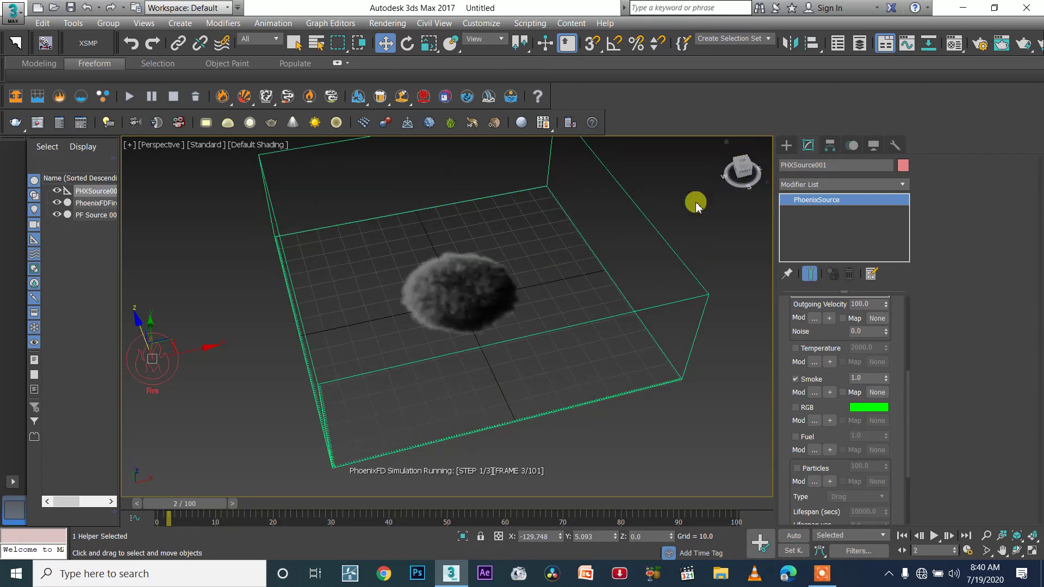
pyautogui.click(745, 177)
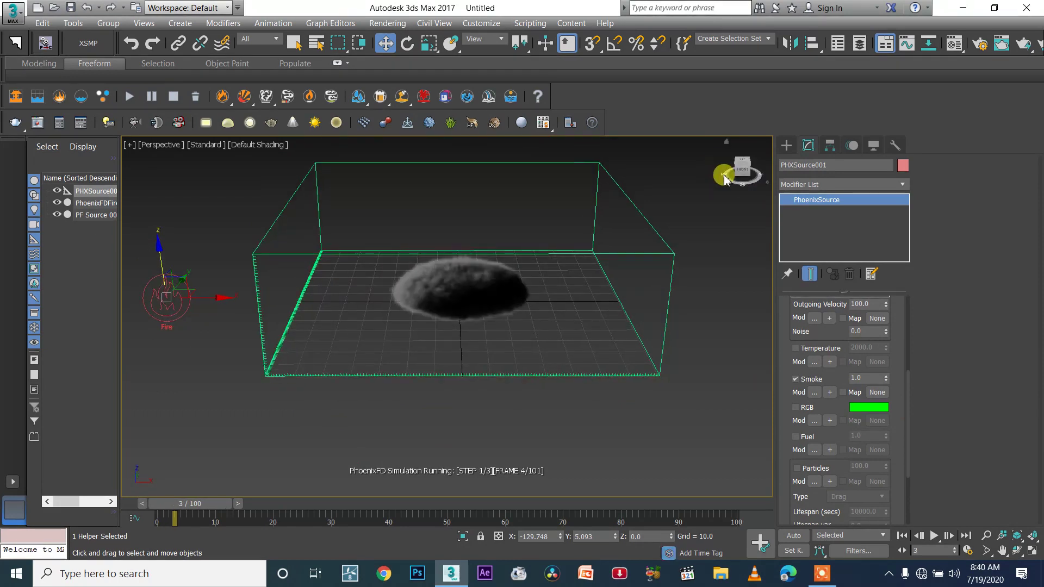
pyautogui.moveTo(747, 173)
pyautogui.mouseDown()
pyautogui.moveTo(751, 212)
pyautogui.moveTo(771, 172)
pyautogui.moveTo(757, 175)
pyautogui.mouseUp()
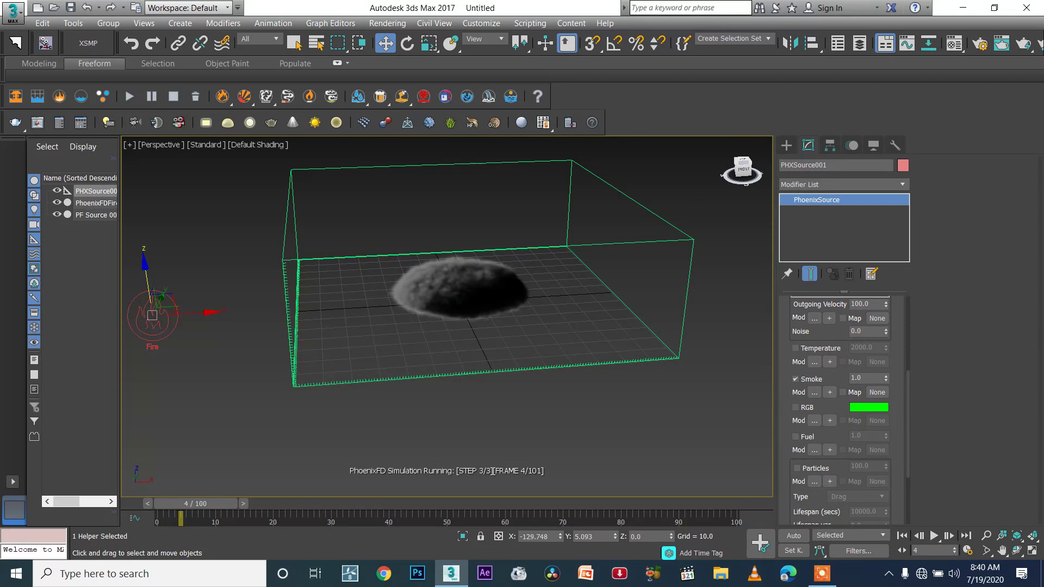
pyautogui.click(175, 95)
# - Turn the fire source's Motion Vel. back on at 5.0 and restart the simulation
pyautogui.moveTo(908, 427); pyautogui.dragTo(904, 478)
pyautogui.click(815, 453)
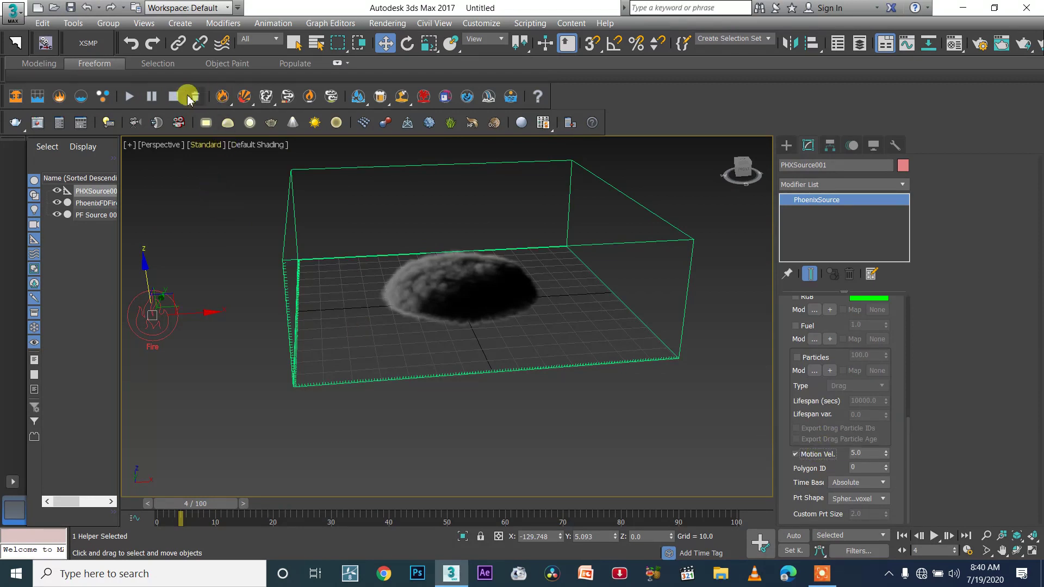
pyautogui.click(130, 96)
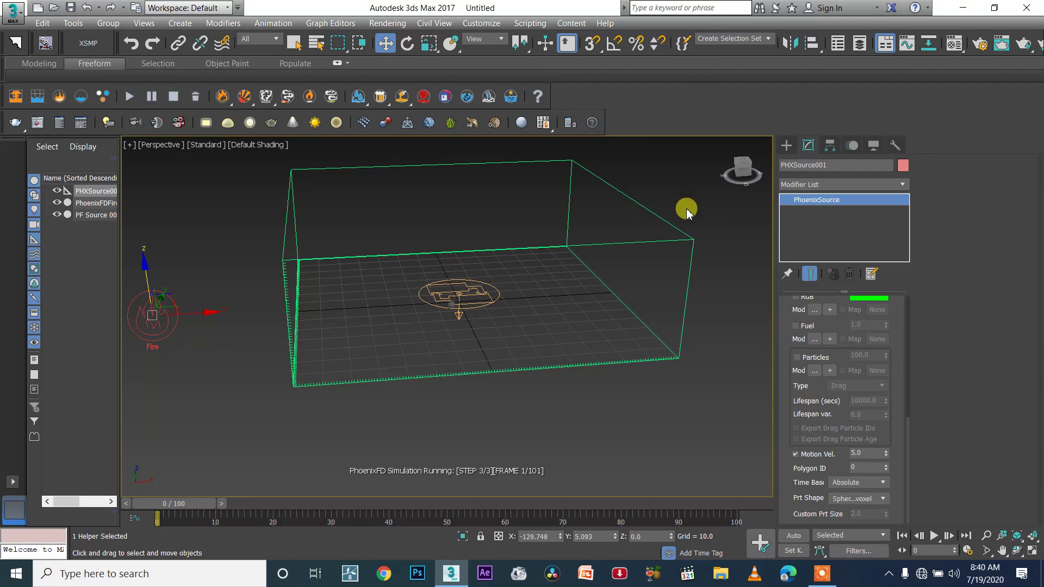
# - Examine how the simulated smoke spreads outward around the particle emitter, from close up and from above
pyautogui.scroll(3, 544, 266)
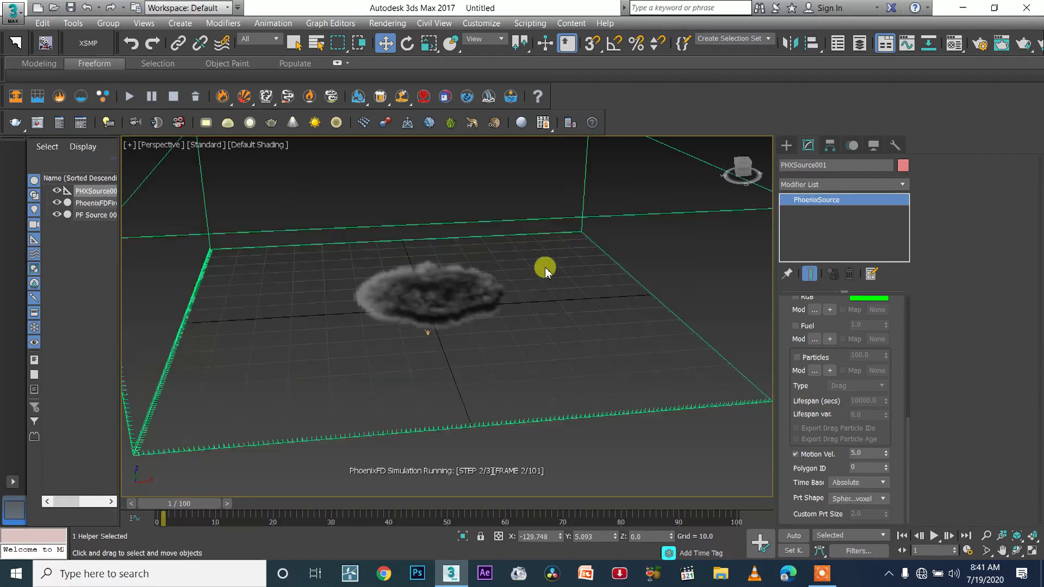
pyautogui.moveTo(744, 168); pyautogui.dragTo(744, 182)
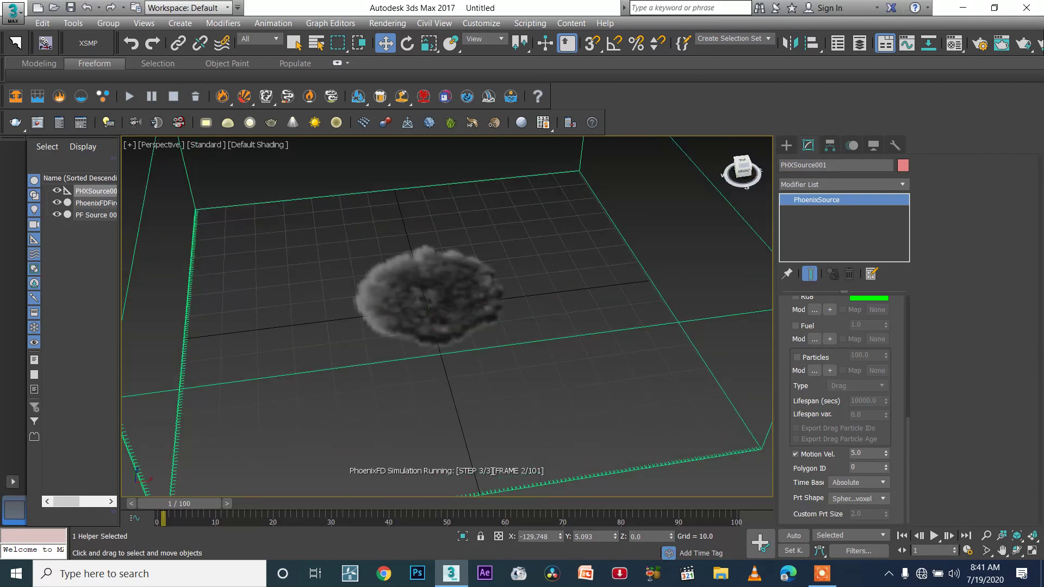
pyautogui.scroll(5, 424, 280)
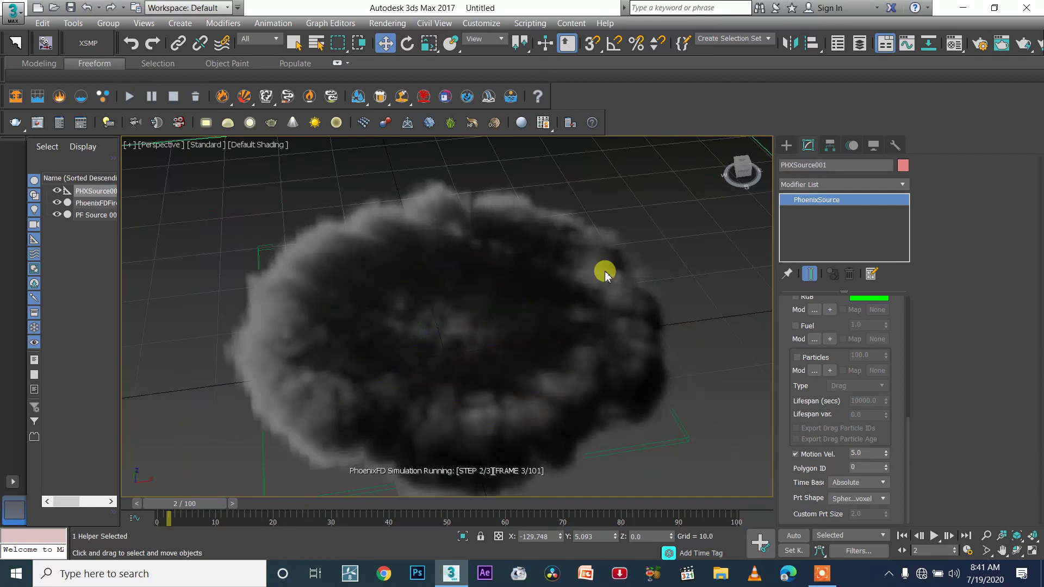
pyautogui.scroll(-5, 598, 261)
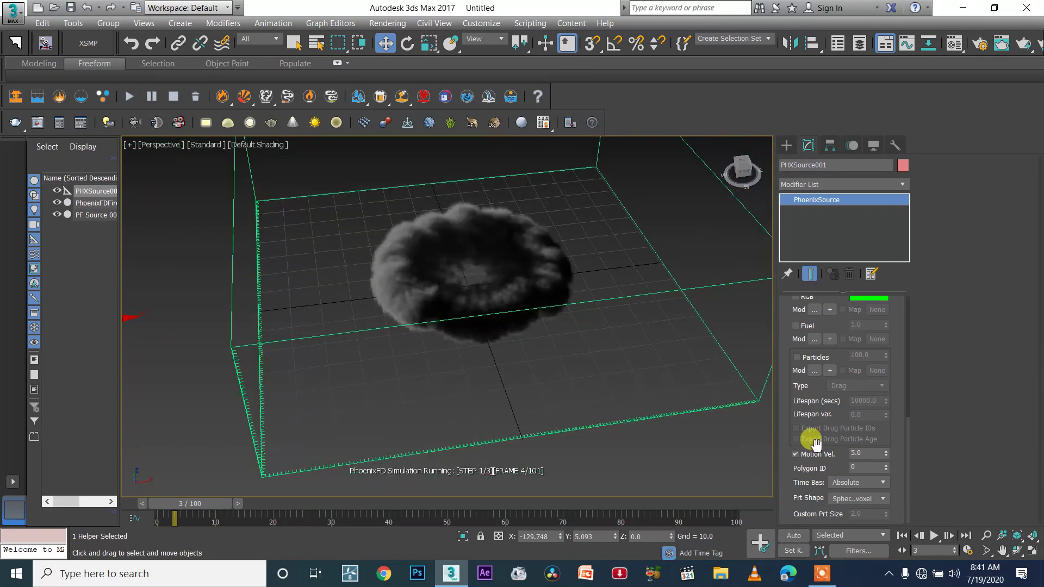
pyautogui.scroll(3, 548, 299)
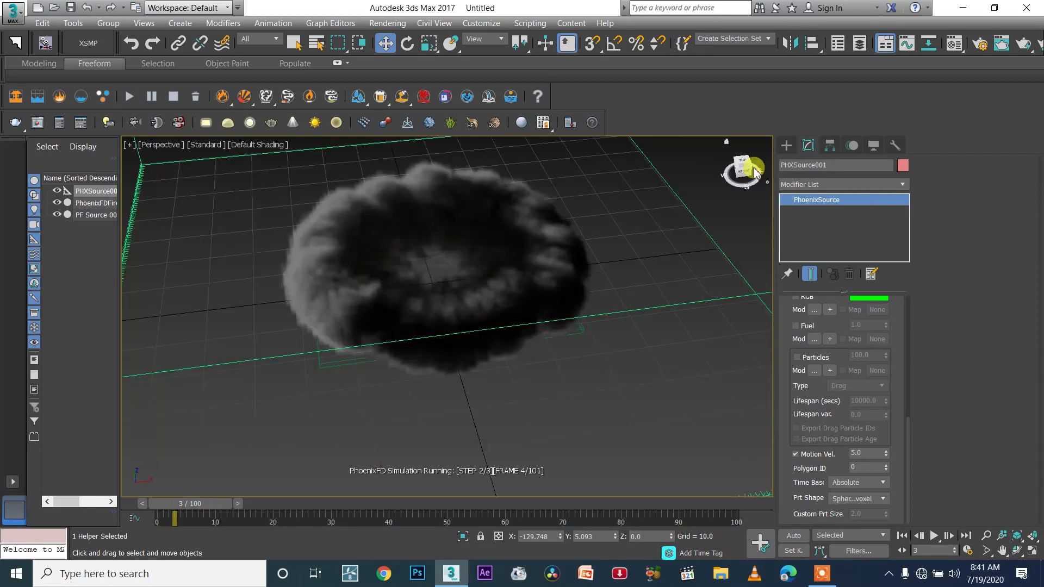
pyautogui.moveTo(744, 171); pyautogui.dragTo(726, 182)
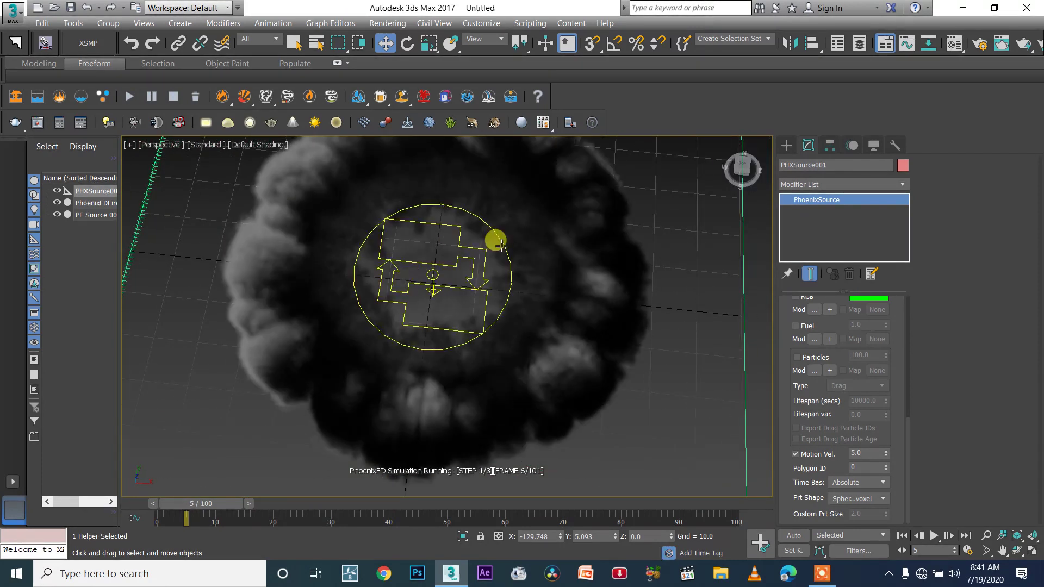
pyautogui.scroll(-5, 667, 301)
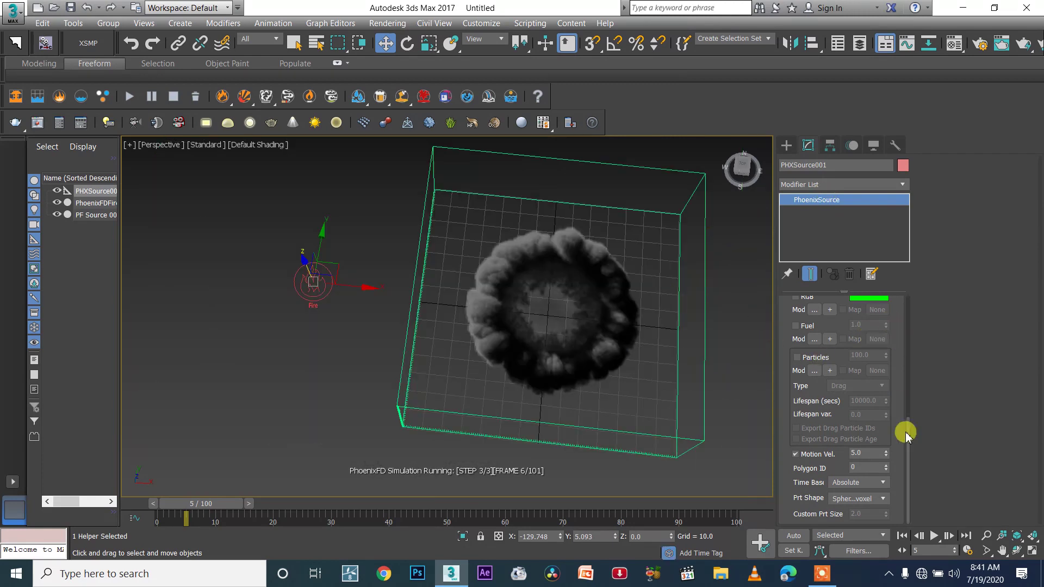
# - Enable the fire source's RGB channel and accept green as its color
pyautogui.moveTo(907, 434); pyautogui.dragTo(908, 376)
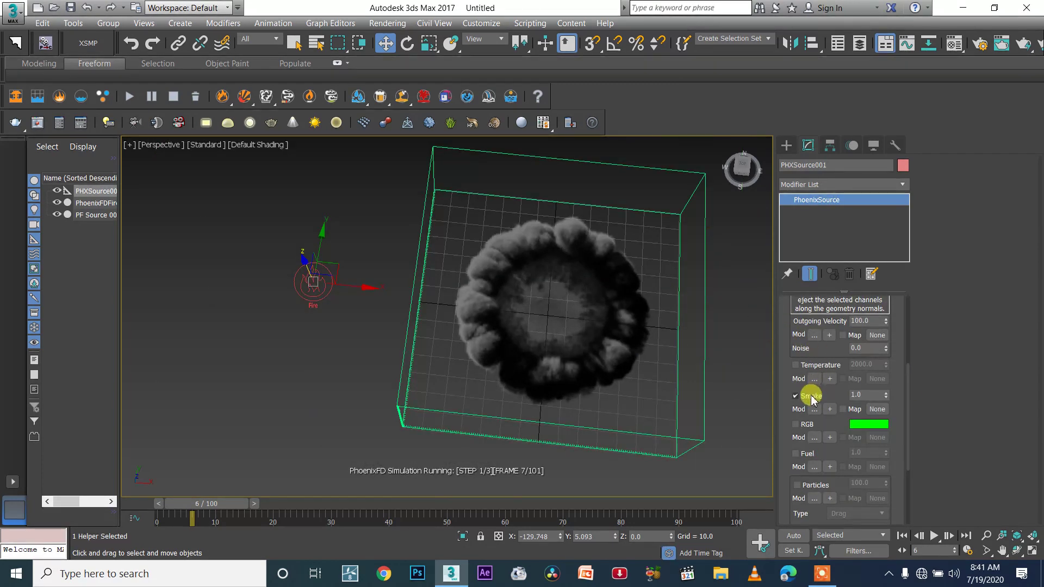
pyautogui.click(811, 425)
pyautogui.click(868, 424)
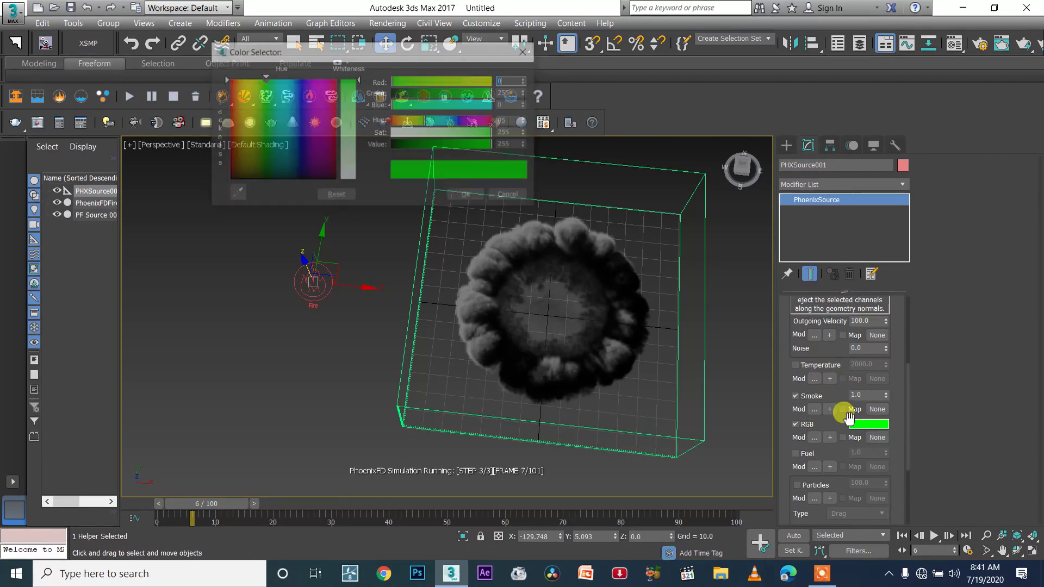
pyautogui.click(466, 197)
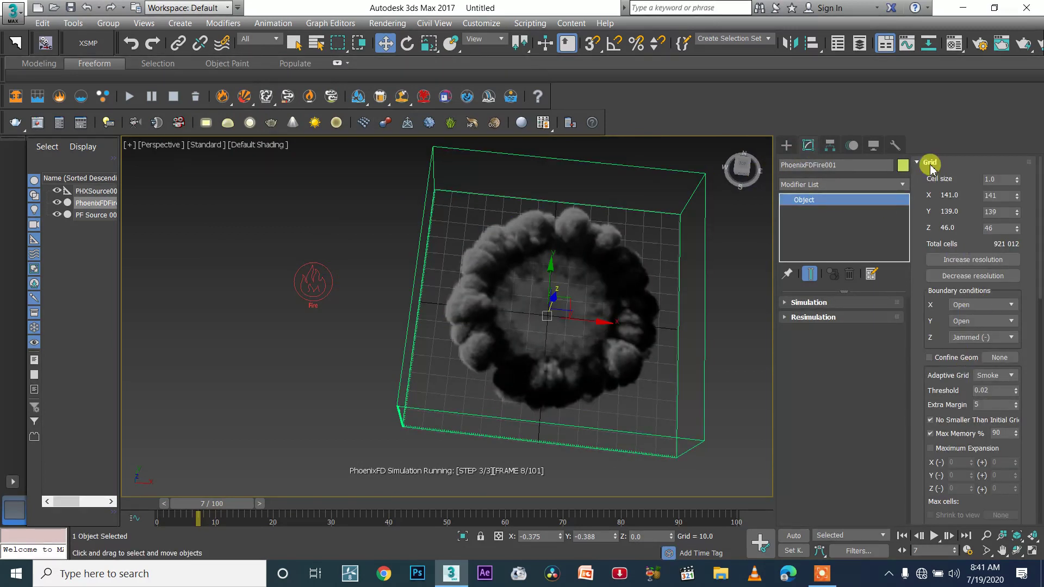
# - Base the simulator's smoke color on RGB in the volumetric render options
pyautogui.click(930, 163)
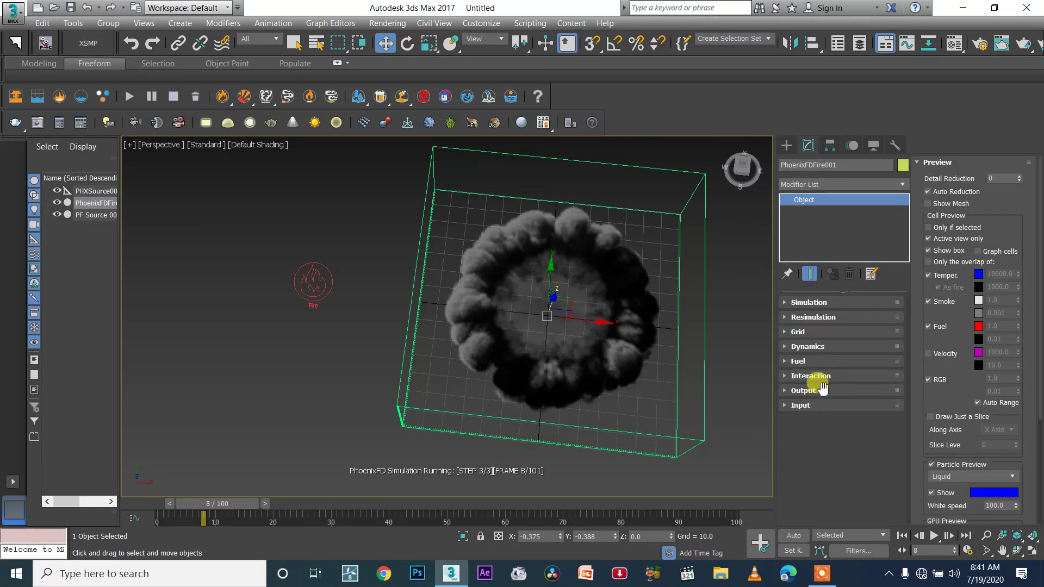
pyautogui.click(940, 163)
pyautogui.click(810, 435)
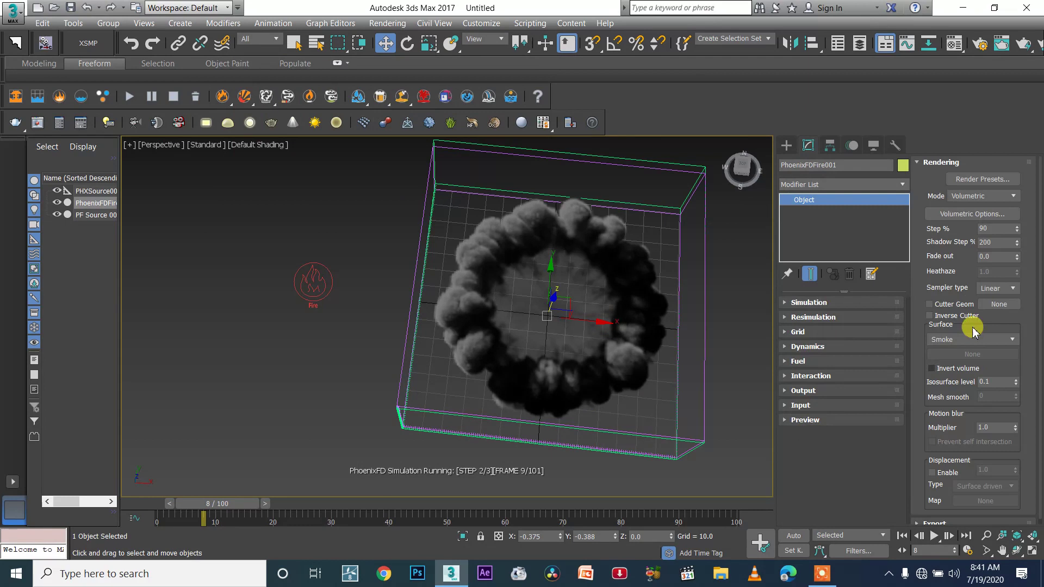
pyautogui.click(957, 215)
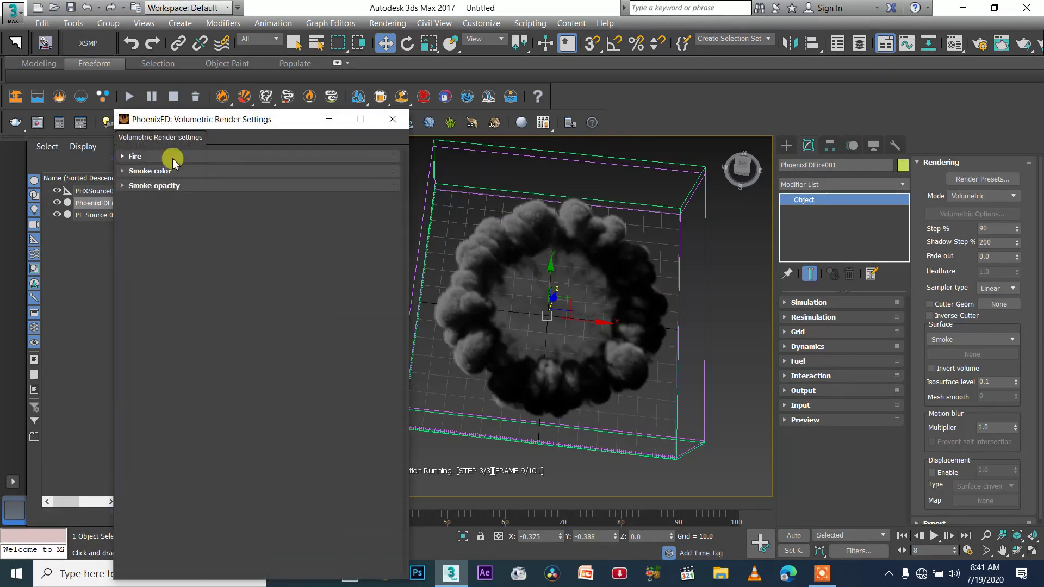
pyautogui.click(167, 172)
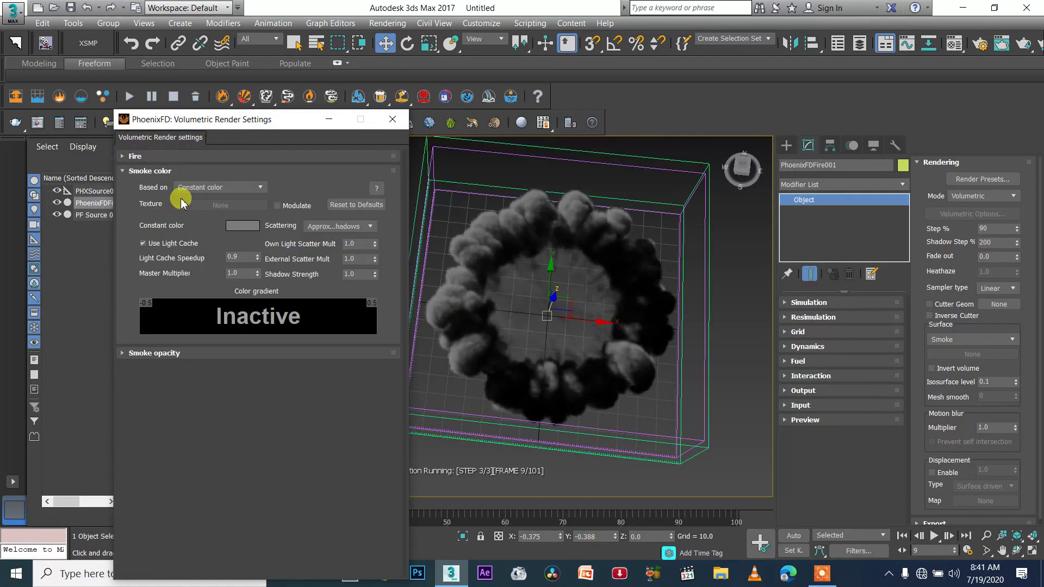
pyautogui.click(210, 187)
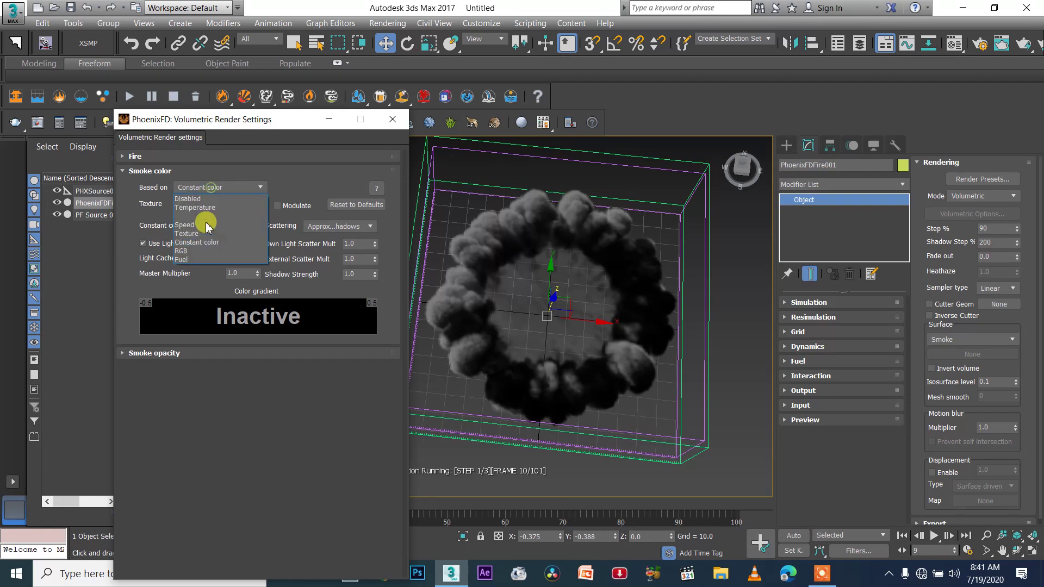
pyautogui.click(206, 251)
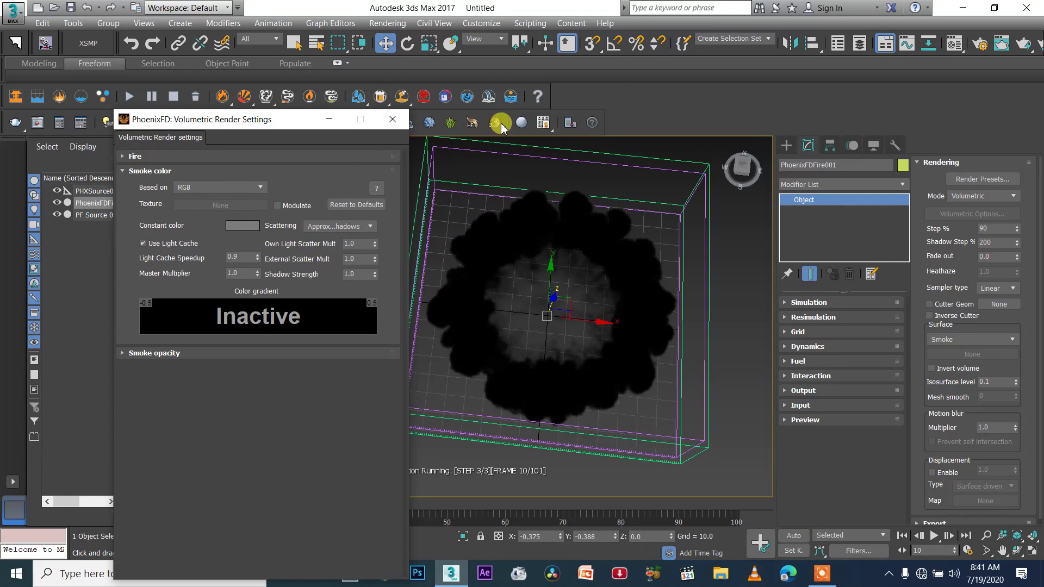
# - Review the smoke opacity settings, close the render settings and view the smoke from a lower angle
pyautogui.click(150, 172)
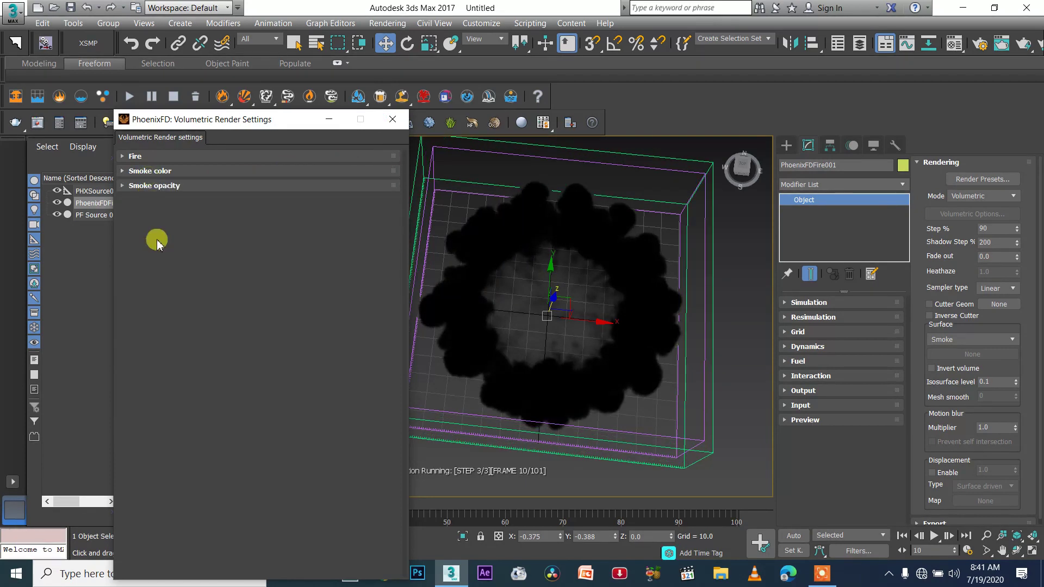
pyautogui.click(158, 186)
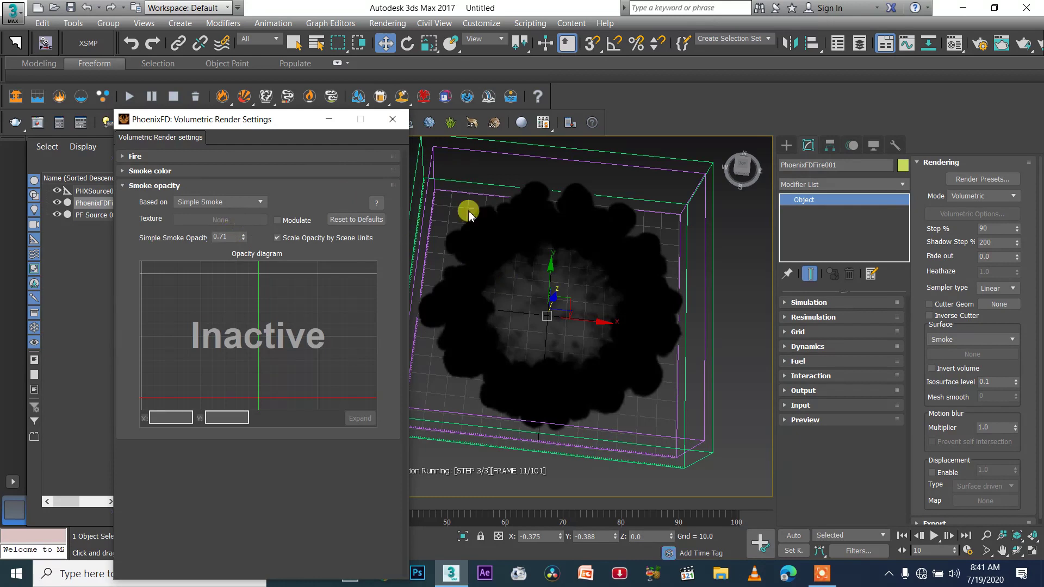
pyautogui.click(392, 119)
pyautogui.moveTo(740, 170)
pyautogui.mouseDown()
pyautogui.moveTo(729, 140)
pyautogui.moveTo(742, 168)
pyautogui.mouseUp()
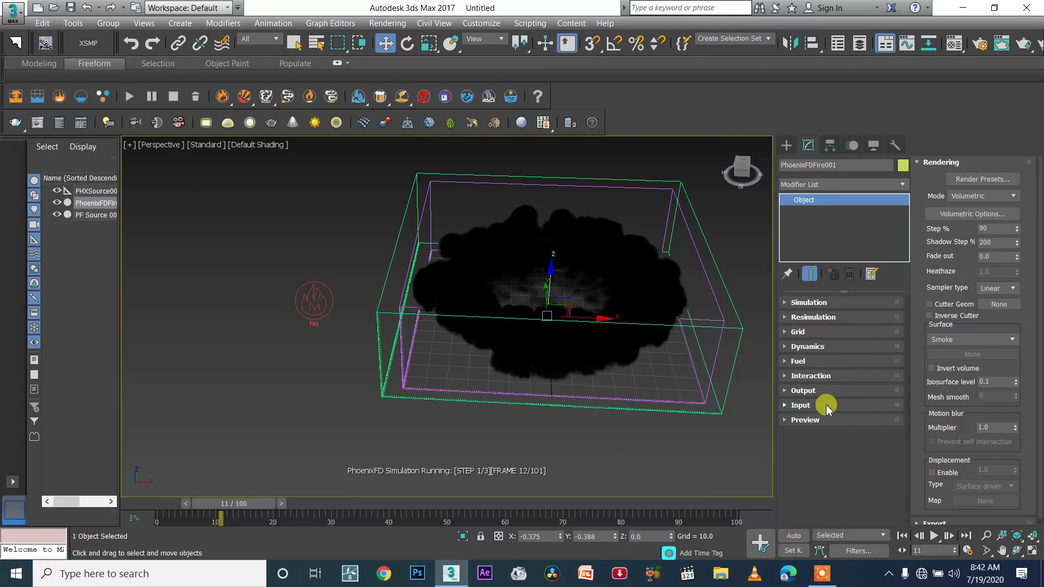
# - Set the fire source's RGB color to bright green with red 6, green 255 and blue 0
pyautogui.click(313, 300)
pyautogui.moveTo(907, 389); pyautogui.dragTo(914, 488)
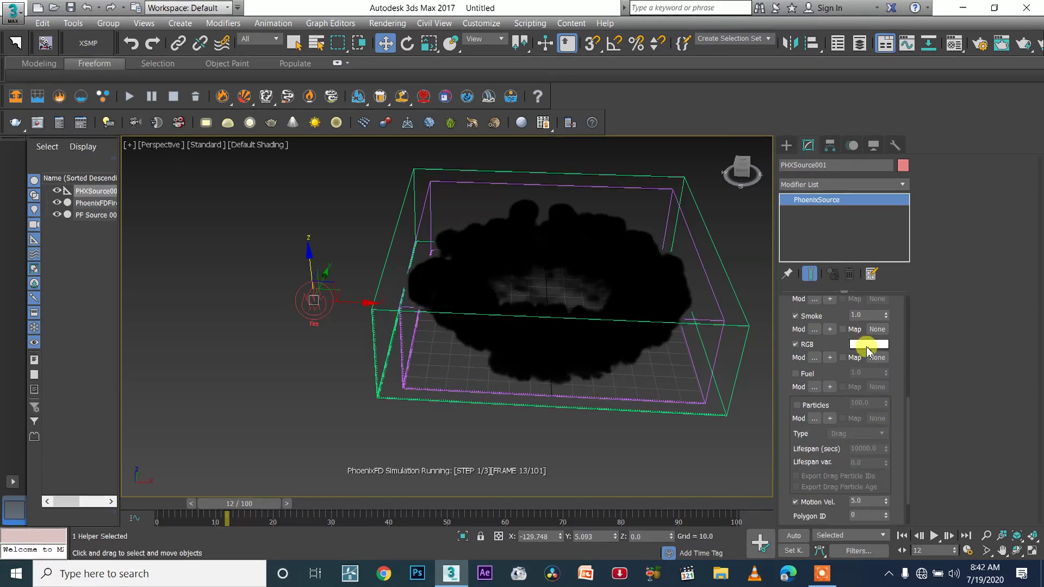
pyautogui.moveTo(910, 413)
pyautogui.mouseDown()
pyautogui.moveTo(909, 443)
pyautogui.moveTo(914, 416)
pyautogui.mouseUp()
pyautogui.click(871, 340)
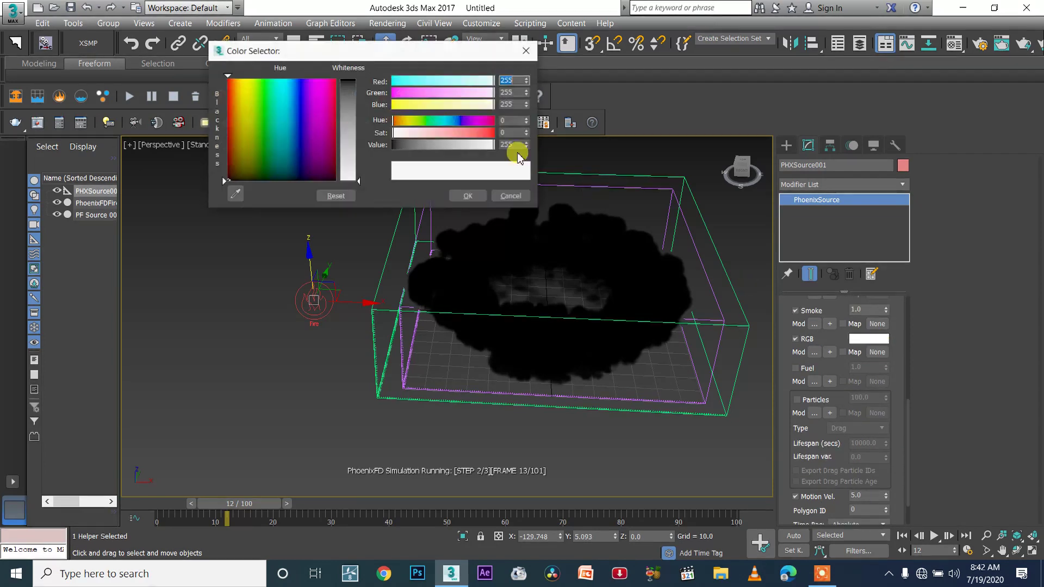
pyautogui.moveTo(464, 144); pyautogui.dragTo(392, 145)
pyautogui.click(471, 197)
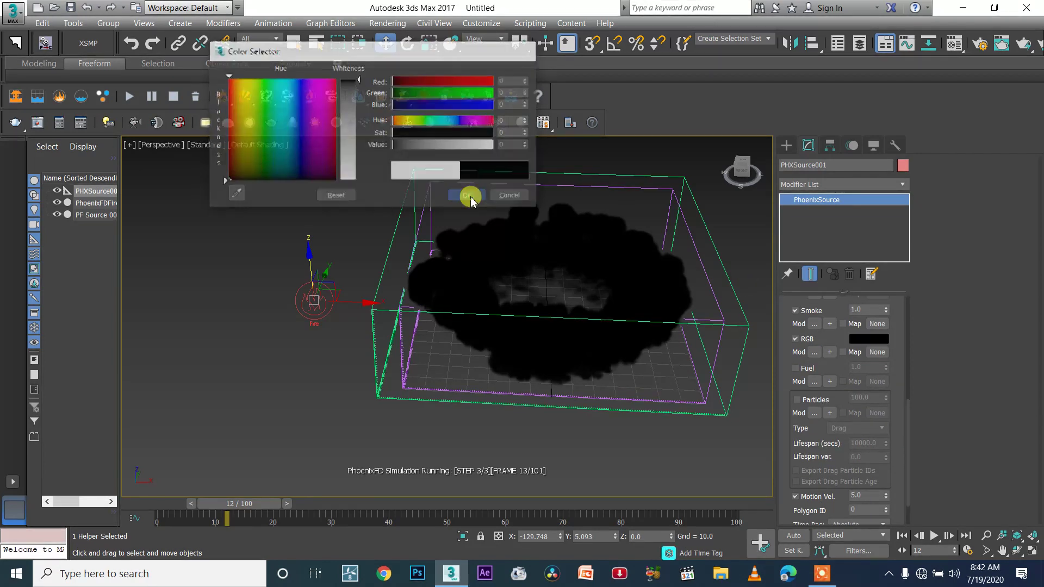
pyautogui.click(865, 337)
pyautogui.click(429, 121)
pyautogui.moveTo(468, 132); pyautogui.dragTo(509, 153)
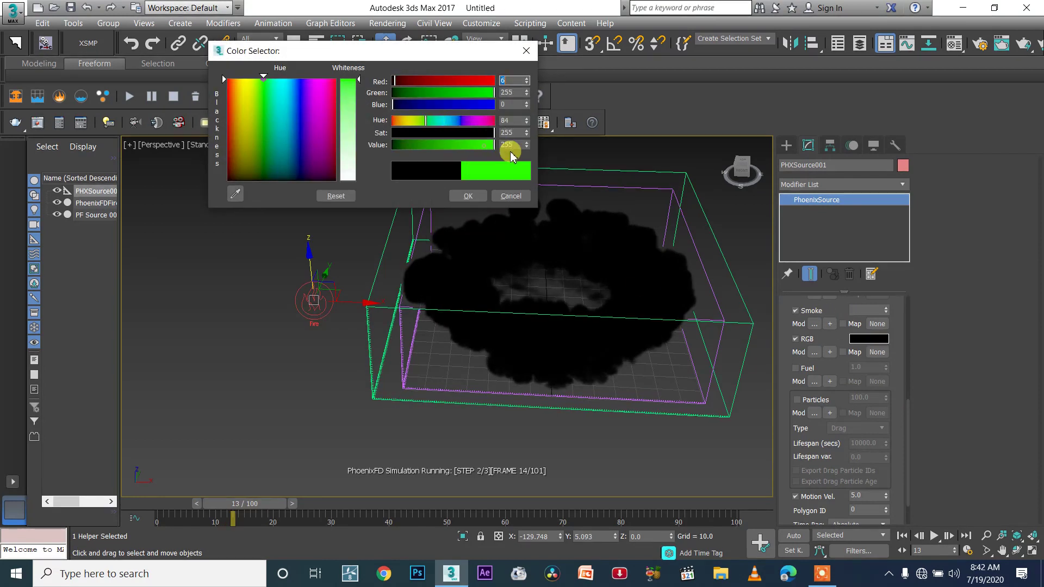
pyautogui.click(475, 196)
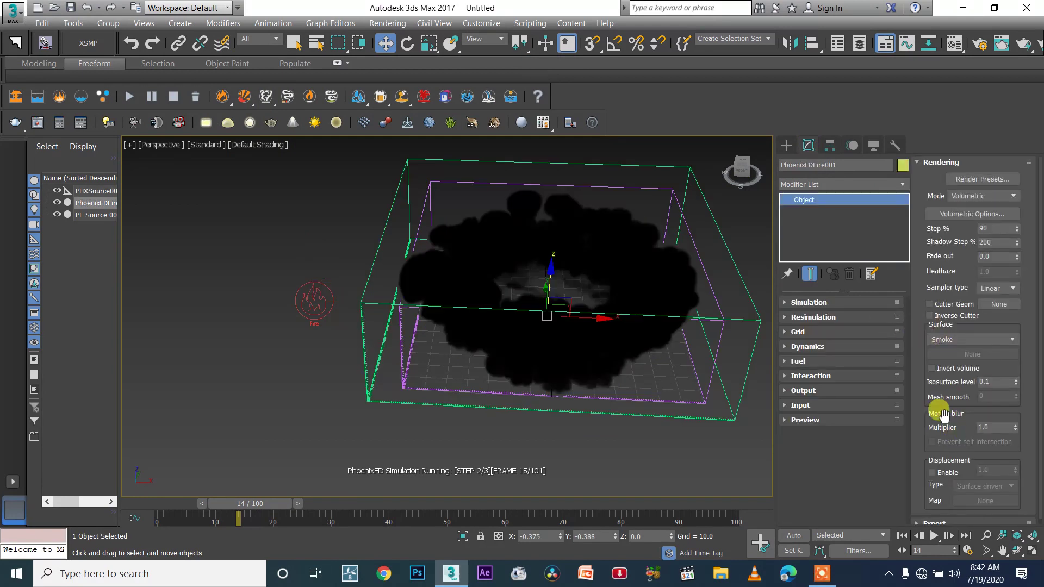
# - Try basing the simulator's smoke color on the Smoke channel and view the colored smoke from above
pyautogui.click(971, 214)
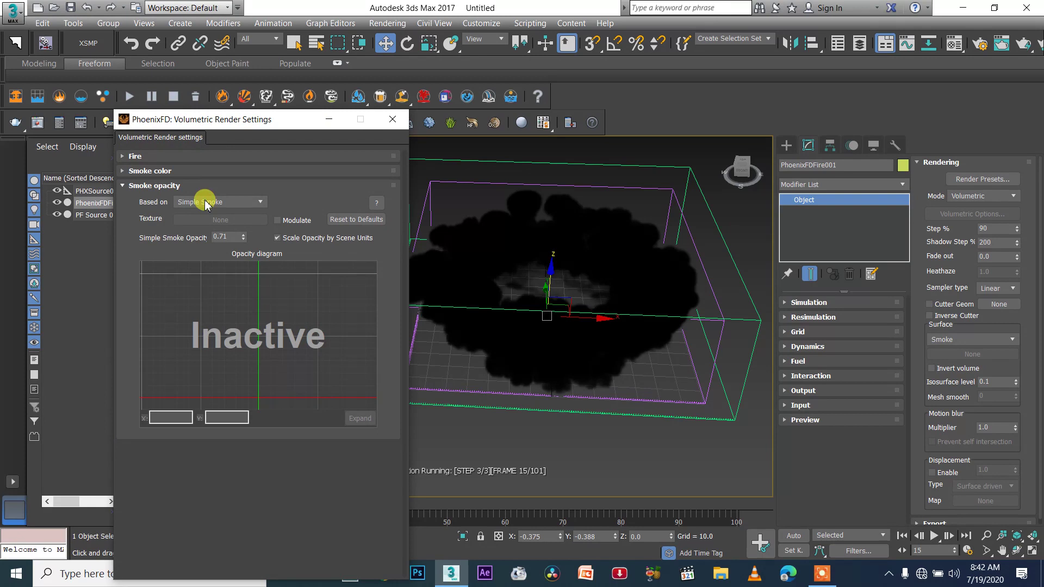
pyautogui.click(205, 204)
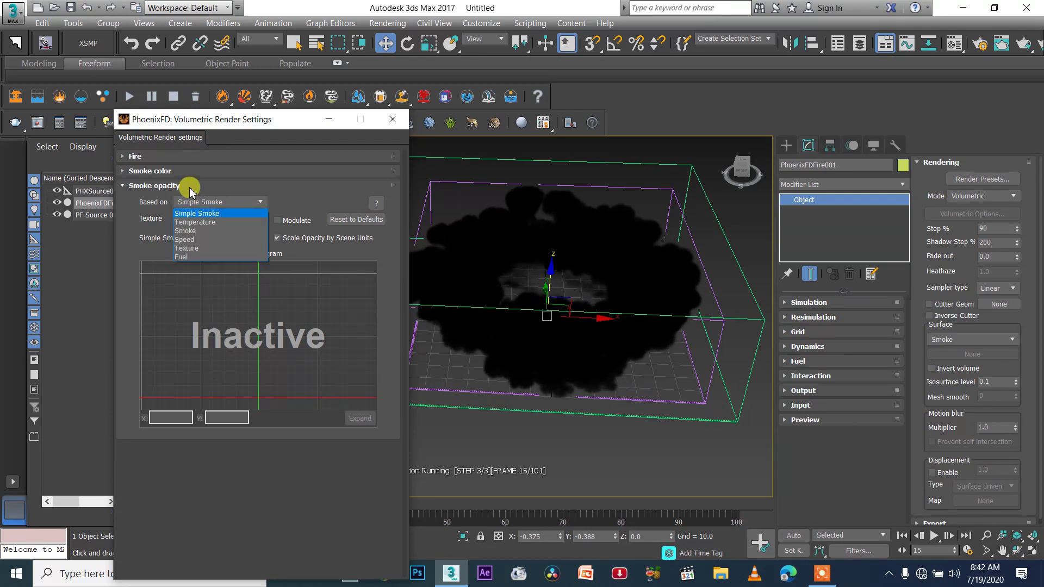
pyautogui.click(166, 171)
pyautogui.click(190, 187)
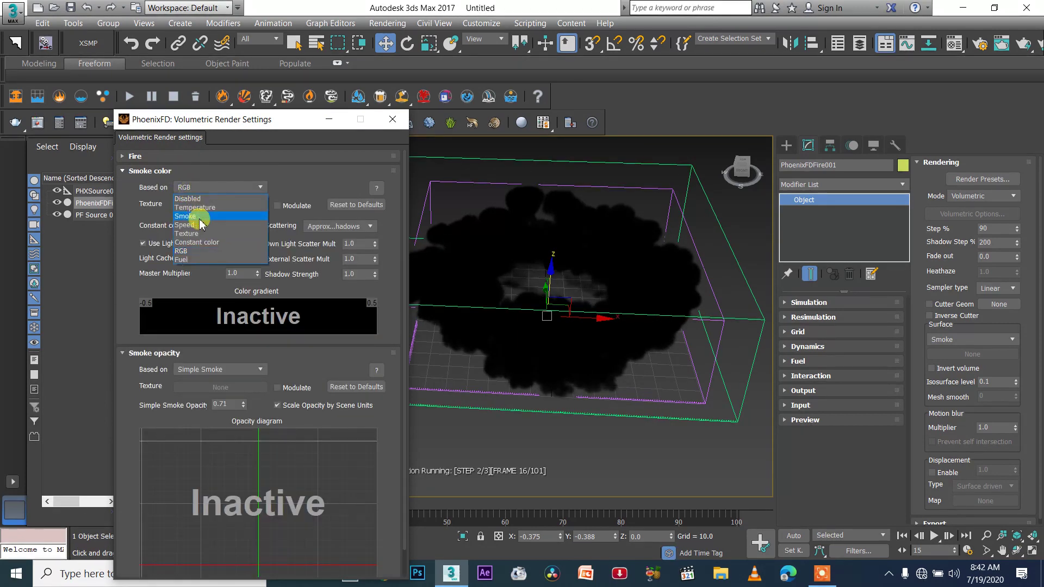
pyautogui.click(199, 217)
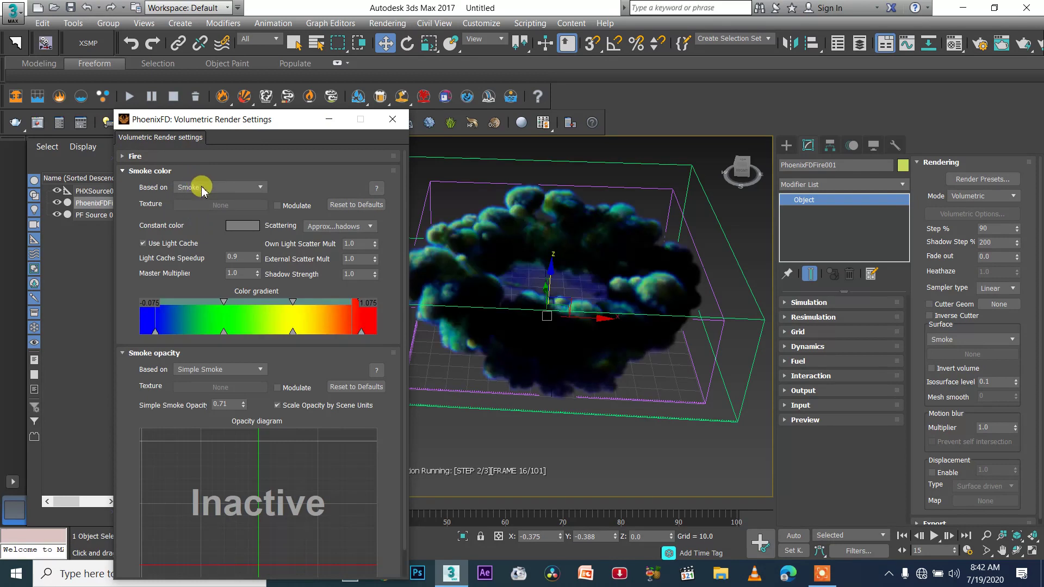
pyautogui.moveTo(631, 312); pyautogui.dragTo(662, 316, button='middle')
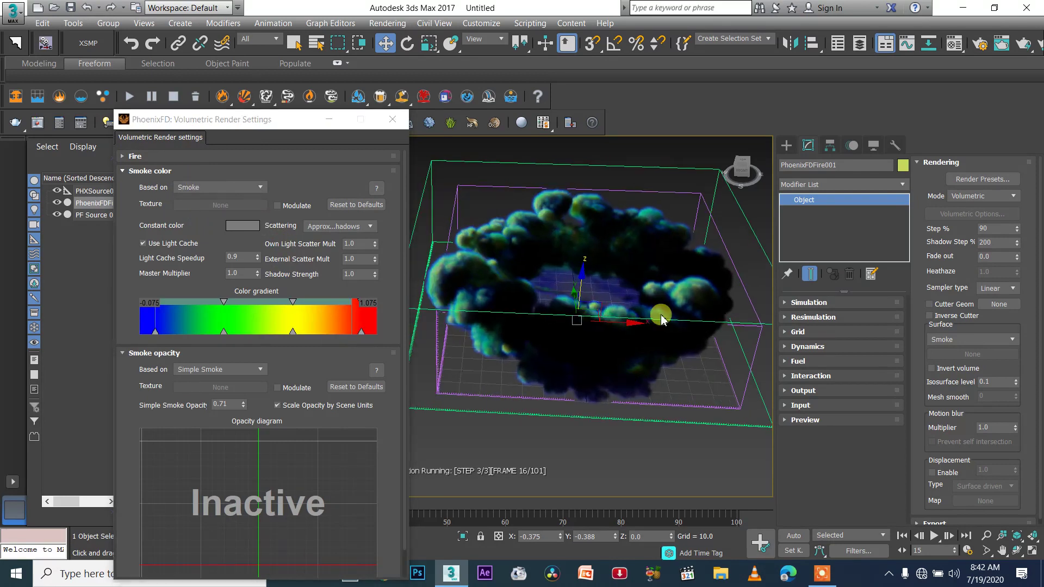
pyautogui.moveTo(743, 174); pyautogui.dragTo(827, 183)
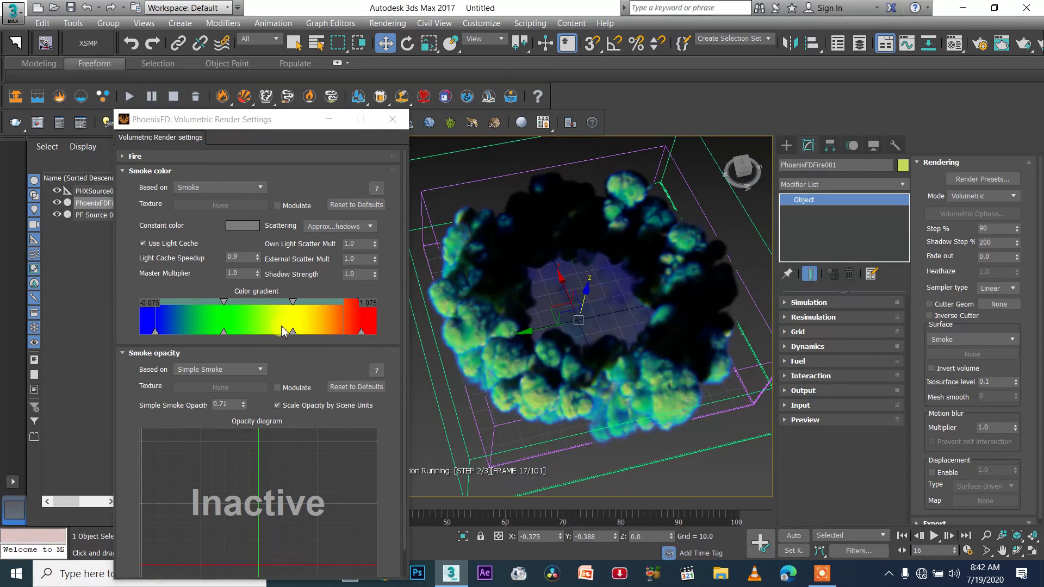
# - Try Disabled and Temperature as the basis for the smoke color and view the smoke from the side
pyautogui.click(224, 188)
pyautogui.click(210, 217)
pyautogui.click(211, 188)
pyautogui.click(210, 198)
pyautogui.click(212, 187)
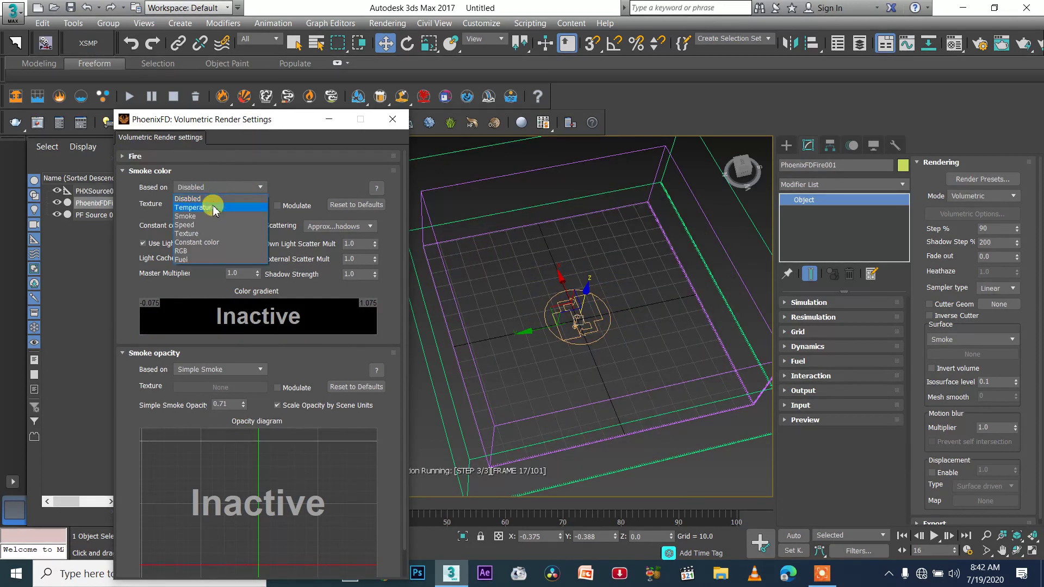
pyautogui.click(214, 207)
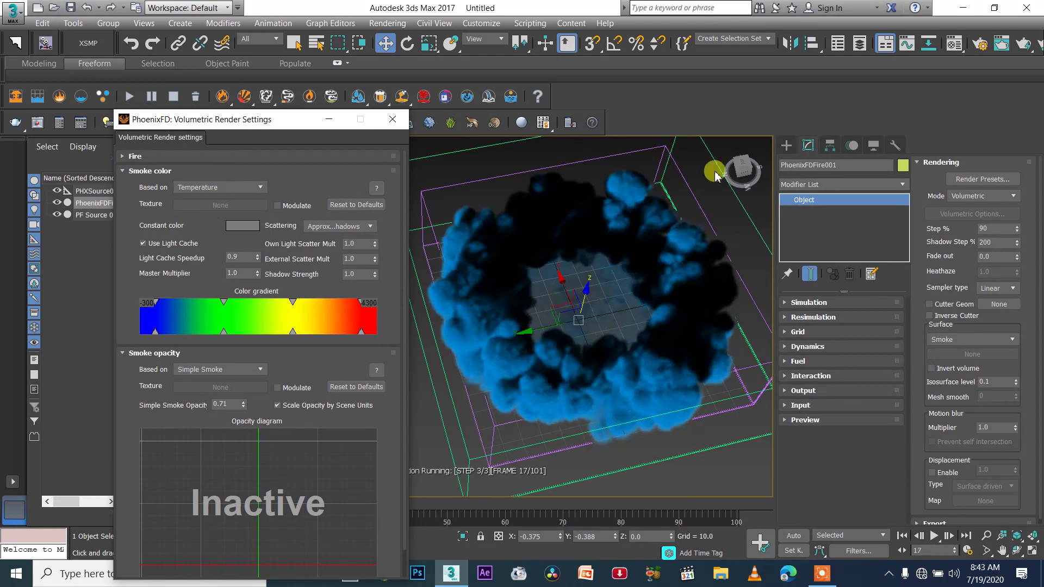
pyautogui.click(743, 178)
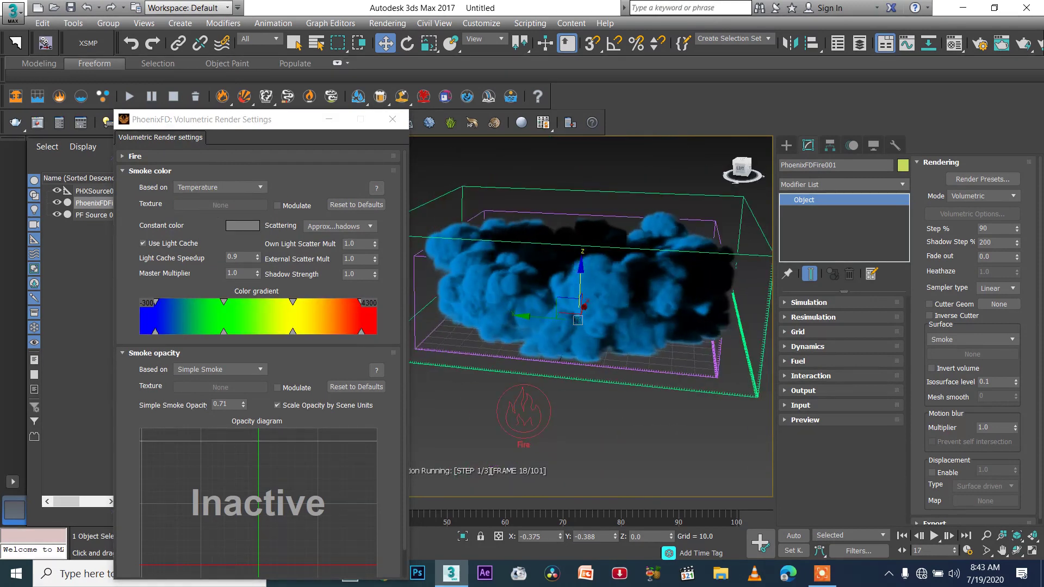
# - Try RGB, Fuel and Constant color as the basis for the smoke color, and inspect the smoke
pyautogui.click(201, 188)
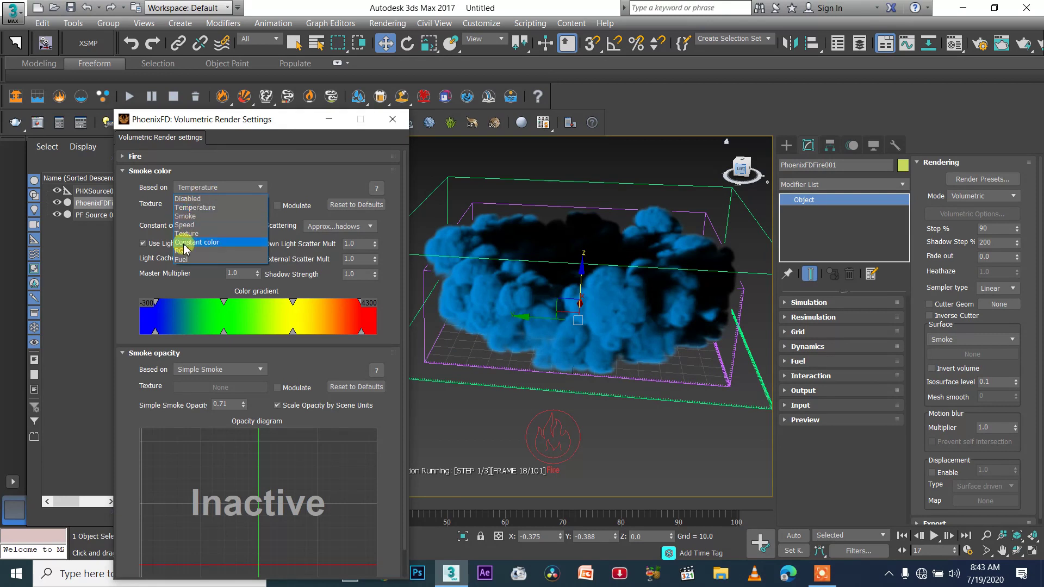
pyautogui.click(183, 251)
pyautogui.click(216, 188)
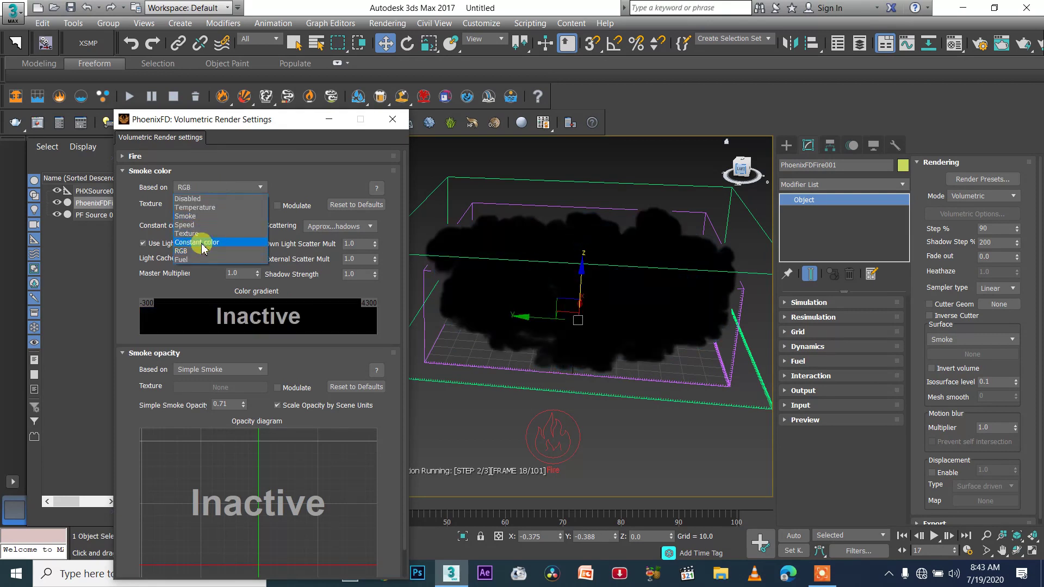
pyautogui.click(201, 260)
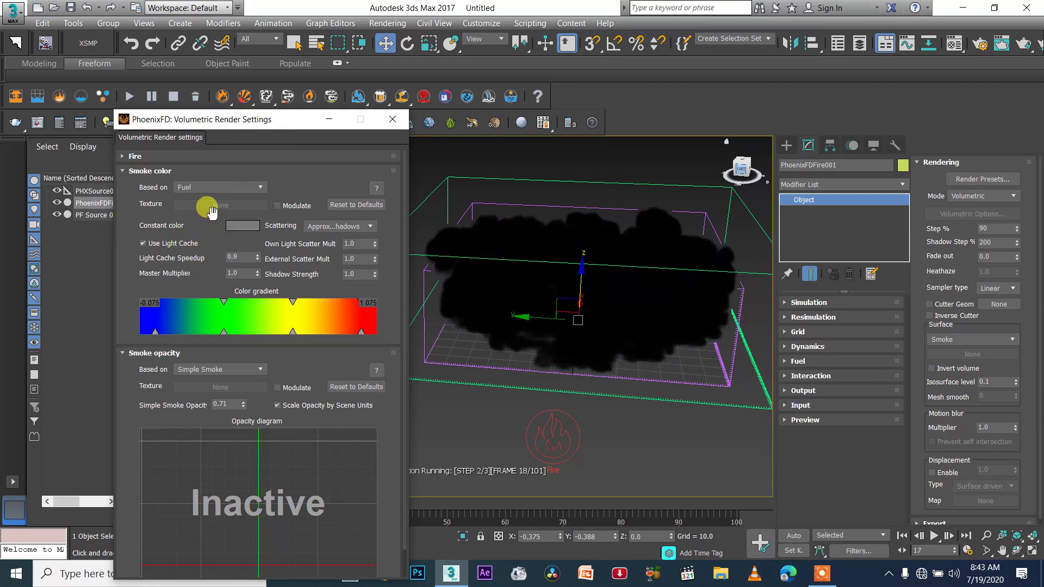
pyautogui.click(216, 188)
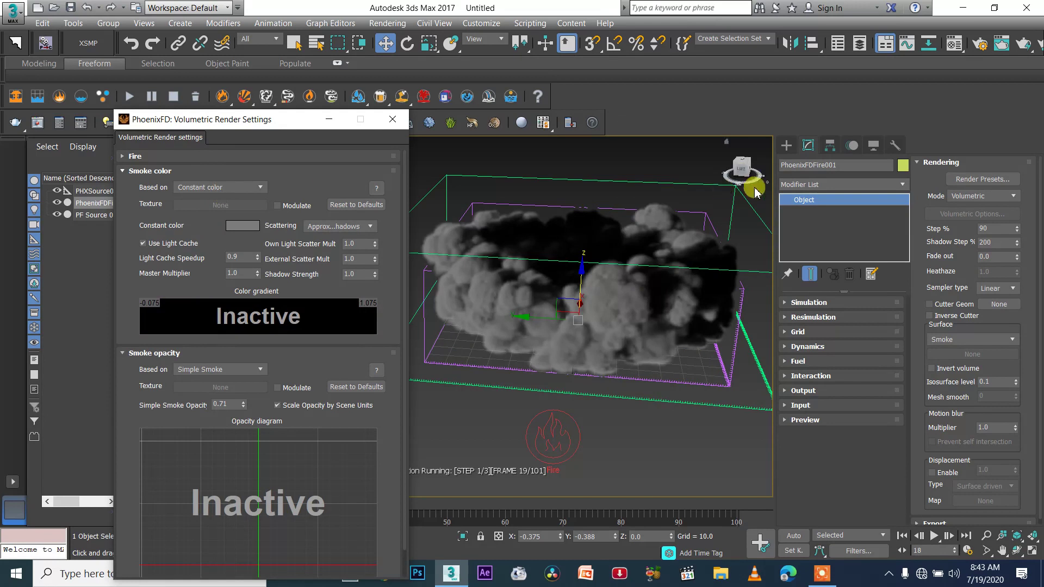
pyautogui.moveTo(762, 179)
pyautogui.mouseDown()
pyautogui.moveTo(758, 166)
pyautogui.moveTo(760, 177)
pyautogui.mouseUp()
# - Try Speed as the smoke color basis, settle on Temperature, and examine the colored smoke at different distances
pyautogui.click(250, 187)
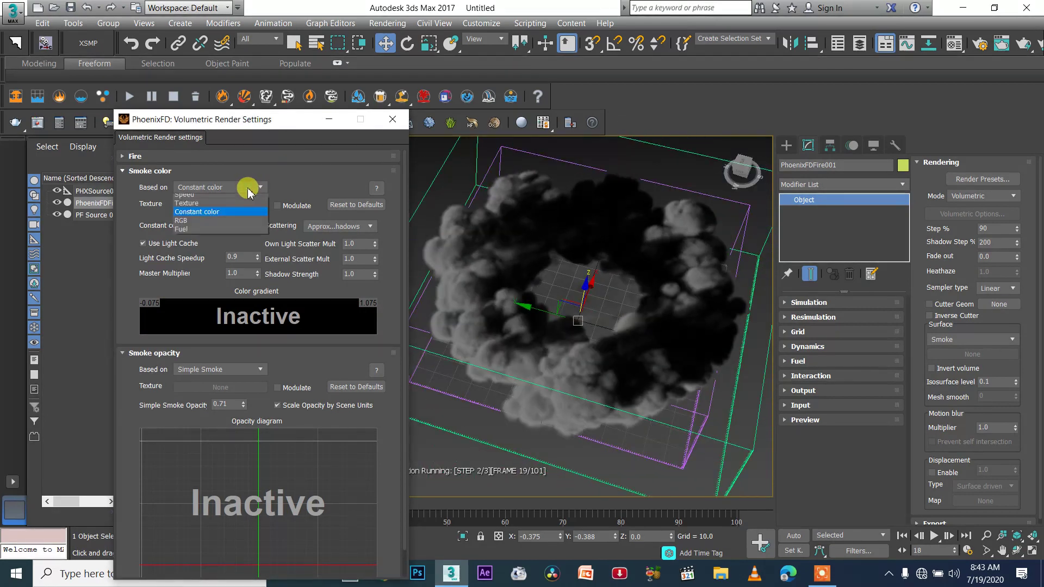
pyautogui.click(215, 225)
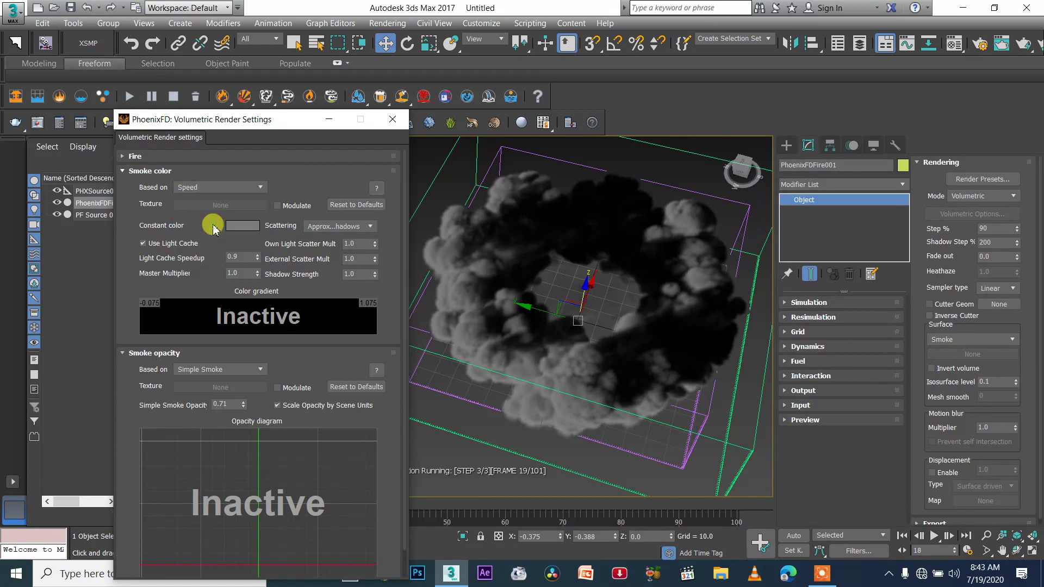
pyautogui.click(208, 187)
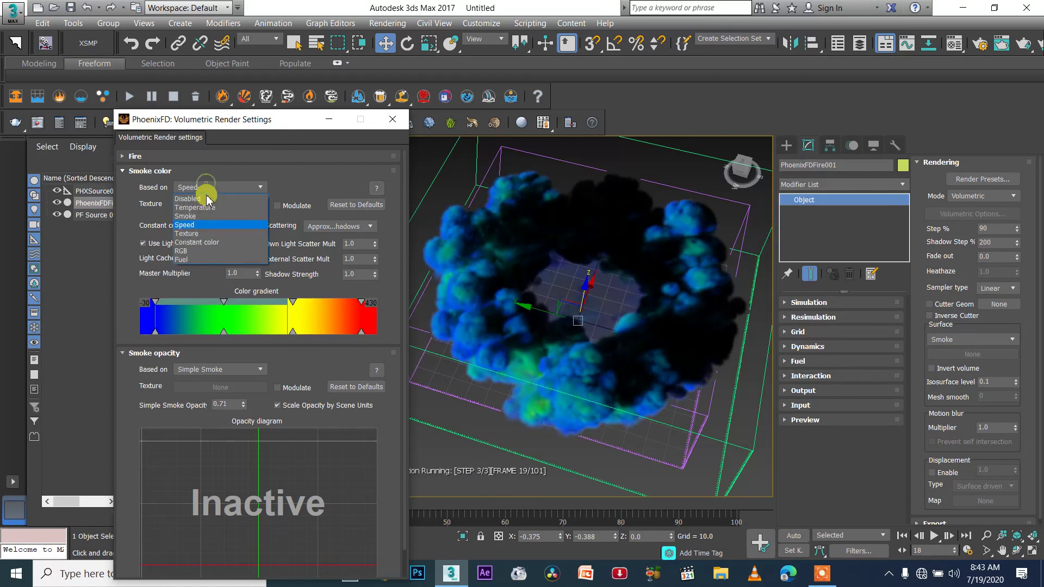
pyautogui.click(195, 208)
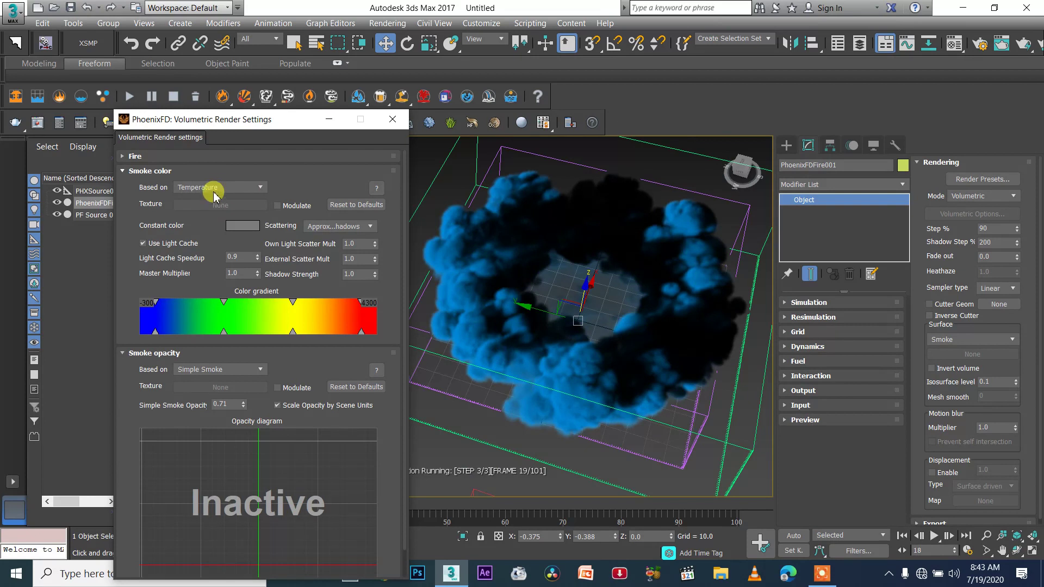
pyautogui.scroll(-3, 544, 326)
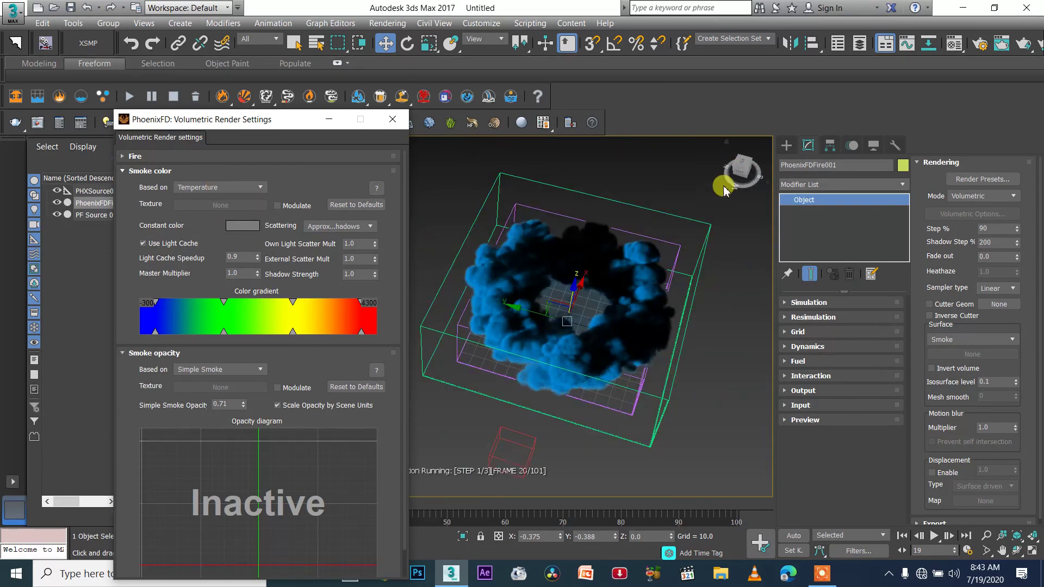
pyautogui.moveTo(737, 170)
pyautogui.mouseDown()
pyautogui.moveTo(761, 165)
pyautogui.moveTo(690, 145)
pyautogui.moveTo(544, 158)
pyautogui.moveTo(628, 186)
pyautogui.moveTo(768, 157)
pyautogui.moveTo(728, 164)
pyautogui.mouseUp()
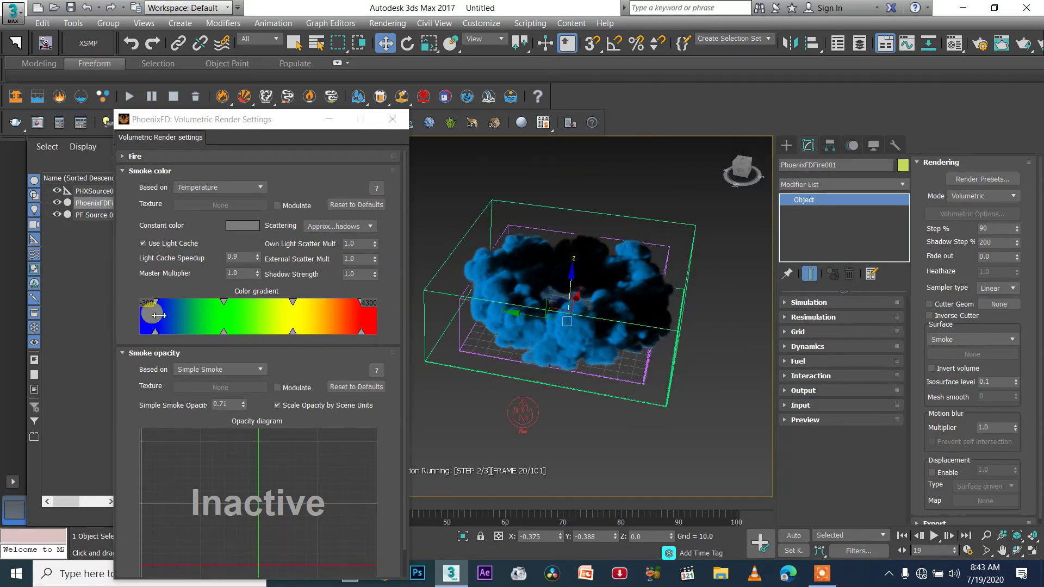
pyautogui.scroll(3, 494, 303)
pyautogui.moveTo(509, 312)
pyautogui.mouseDown(button='middle')
pyautogui.moveTo(522, 320)
pyautogui.moveTo(506, 319)
pyautogui.mouseUp(button='middle')
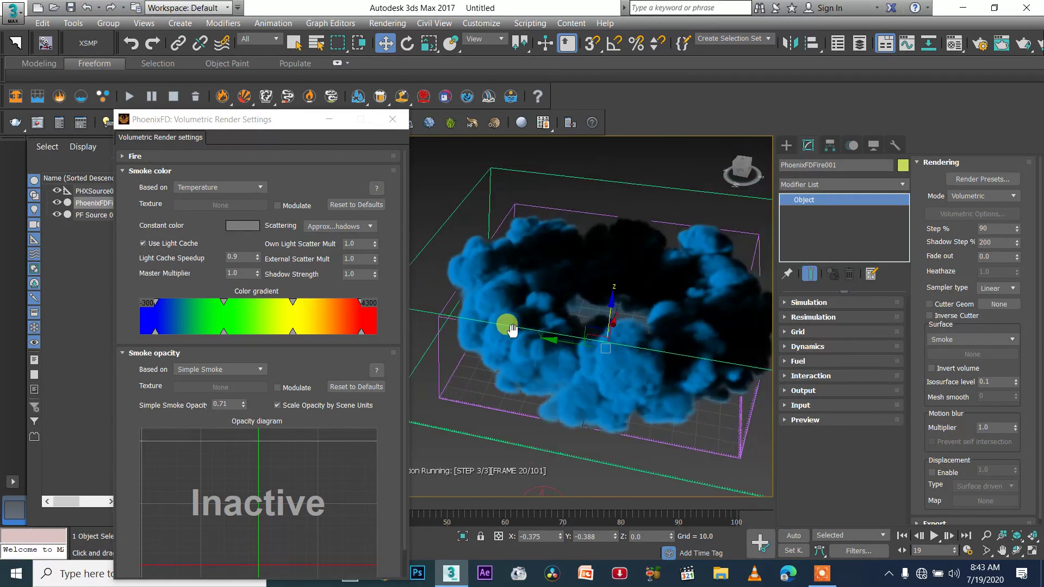
pyautogui.scroll(-2, 580, 377)
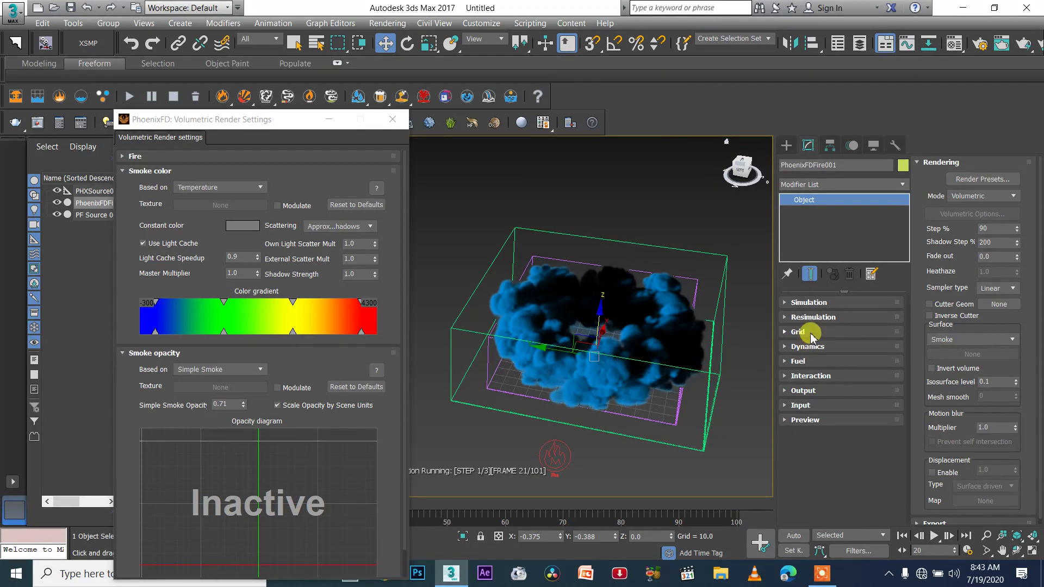
# - Show the simulator's grid settings, close the volumetric render settings and stop the running simulation
pyautogui.click(798, 332)
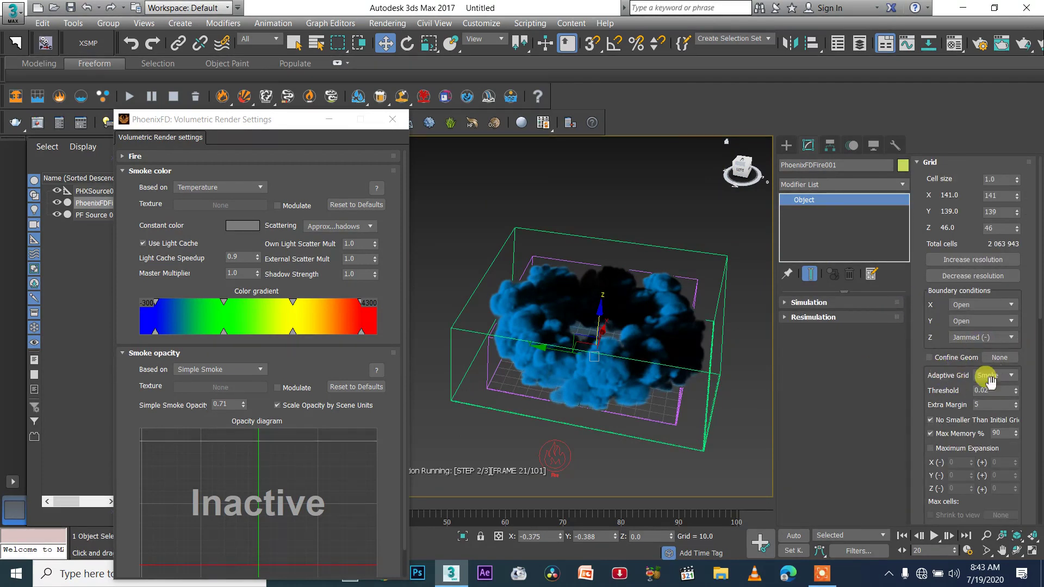
pyautogui.moveTo(739, 168)
pyautogui.mouseDown()
pyautogui.moveTo(720, 181)
pyautogui.moveTo(746, 158)
pyautogui.mouseUp()
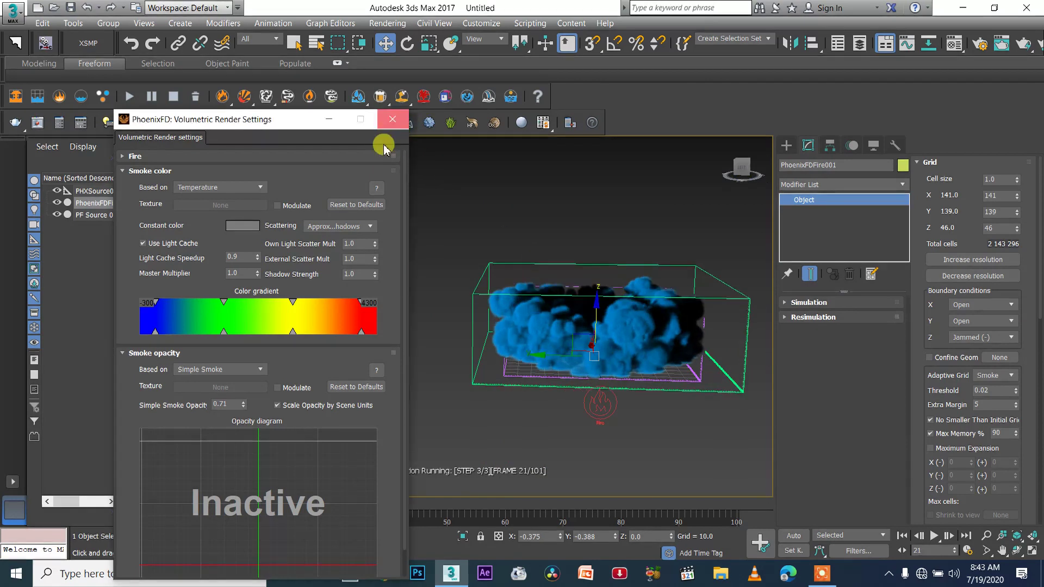
pyautogui.click(393, 119)
pyautogui.click(174, 99)
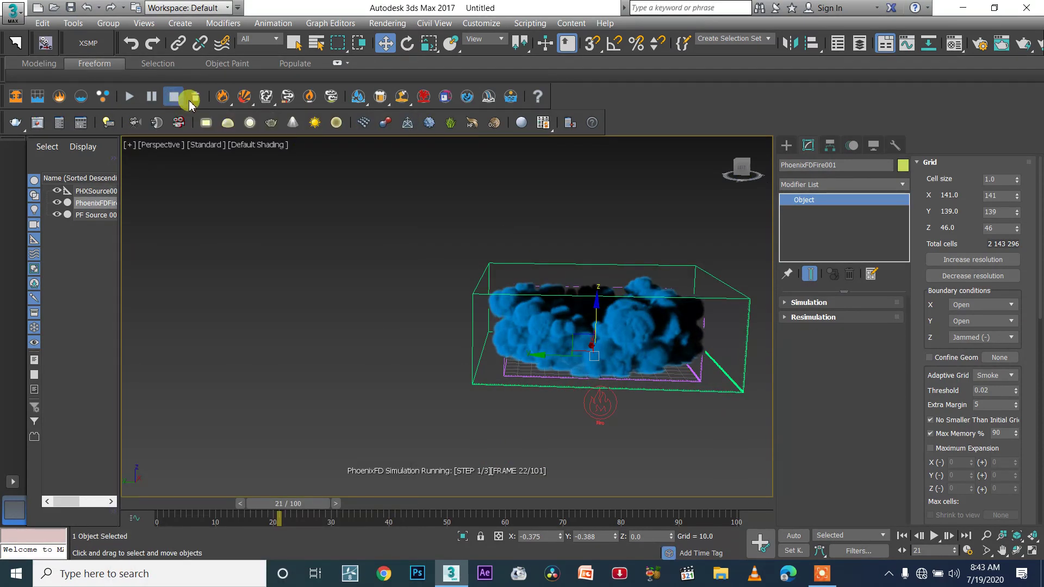